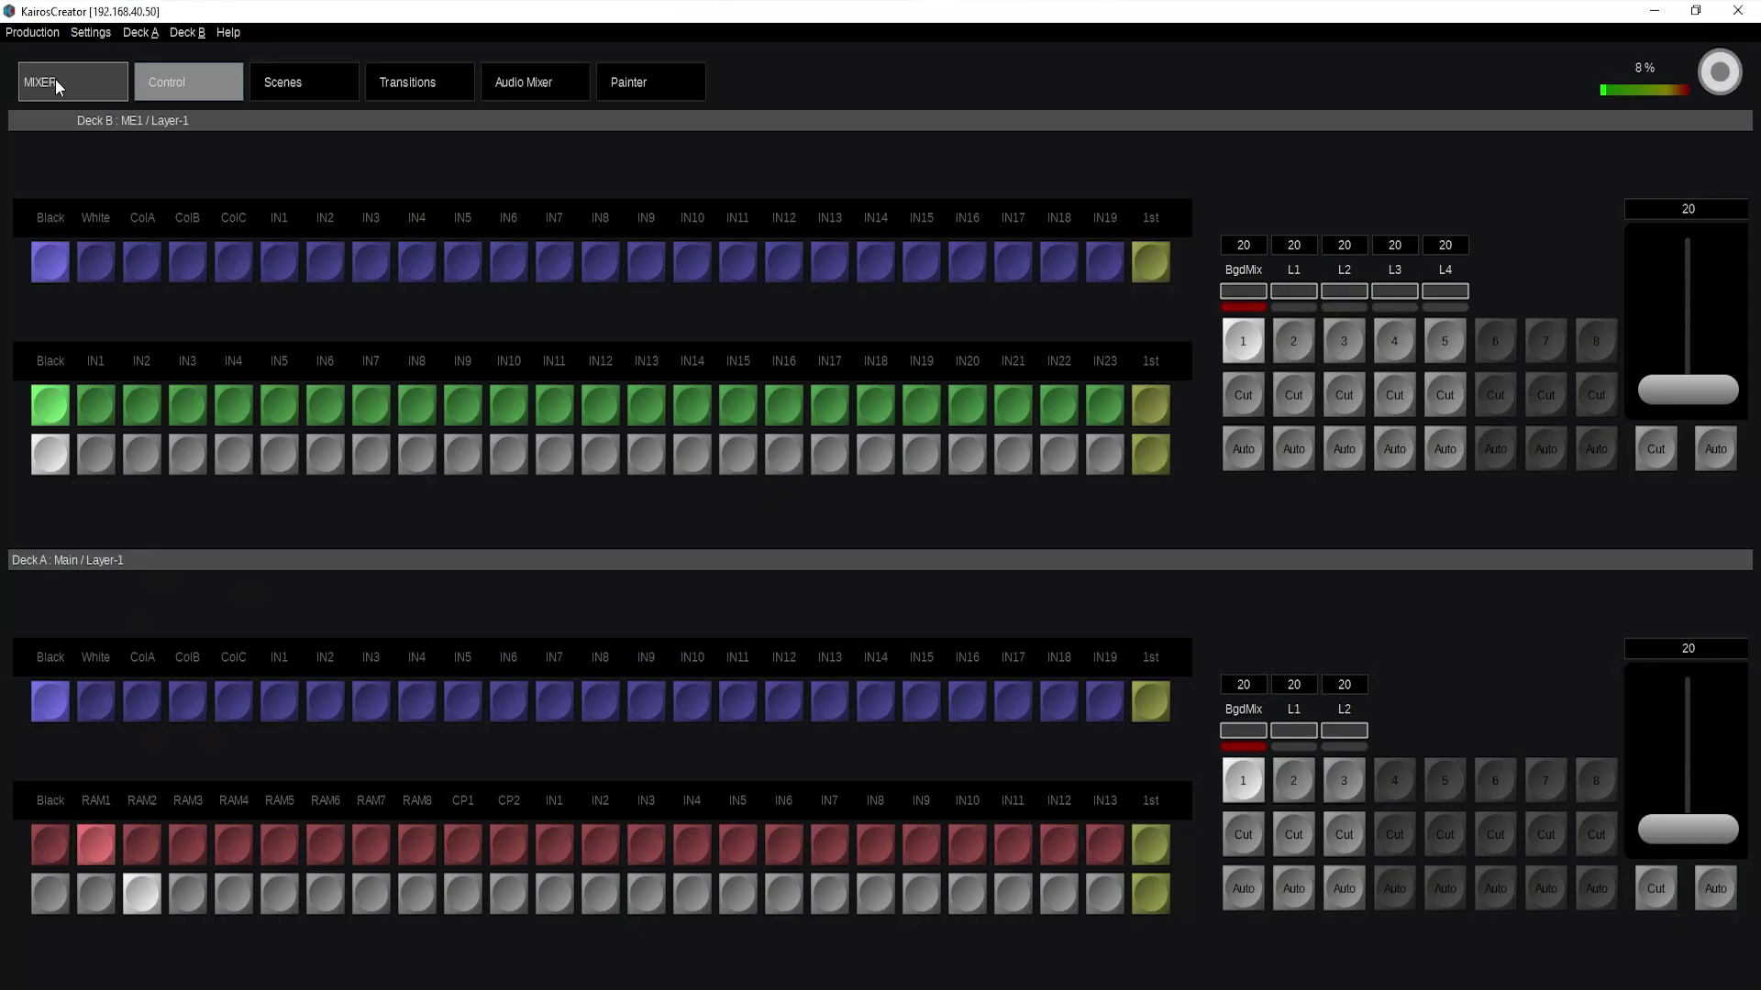
Open KairosCreator's page navigation menu from the top-left MIXER button.
left_click(55, 79)
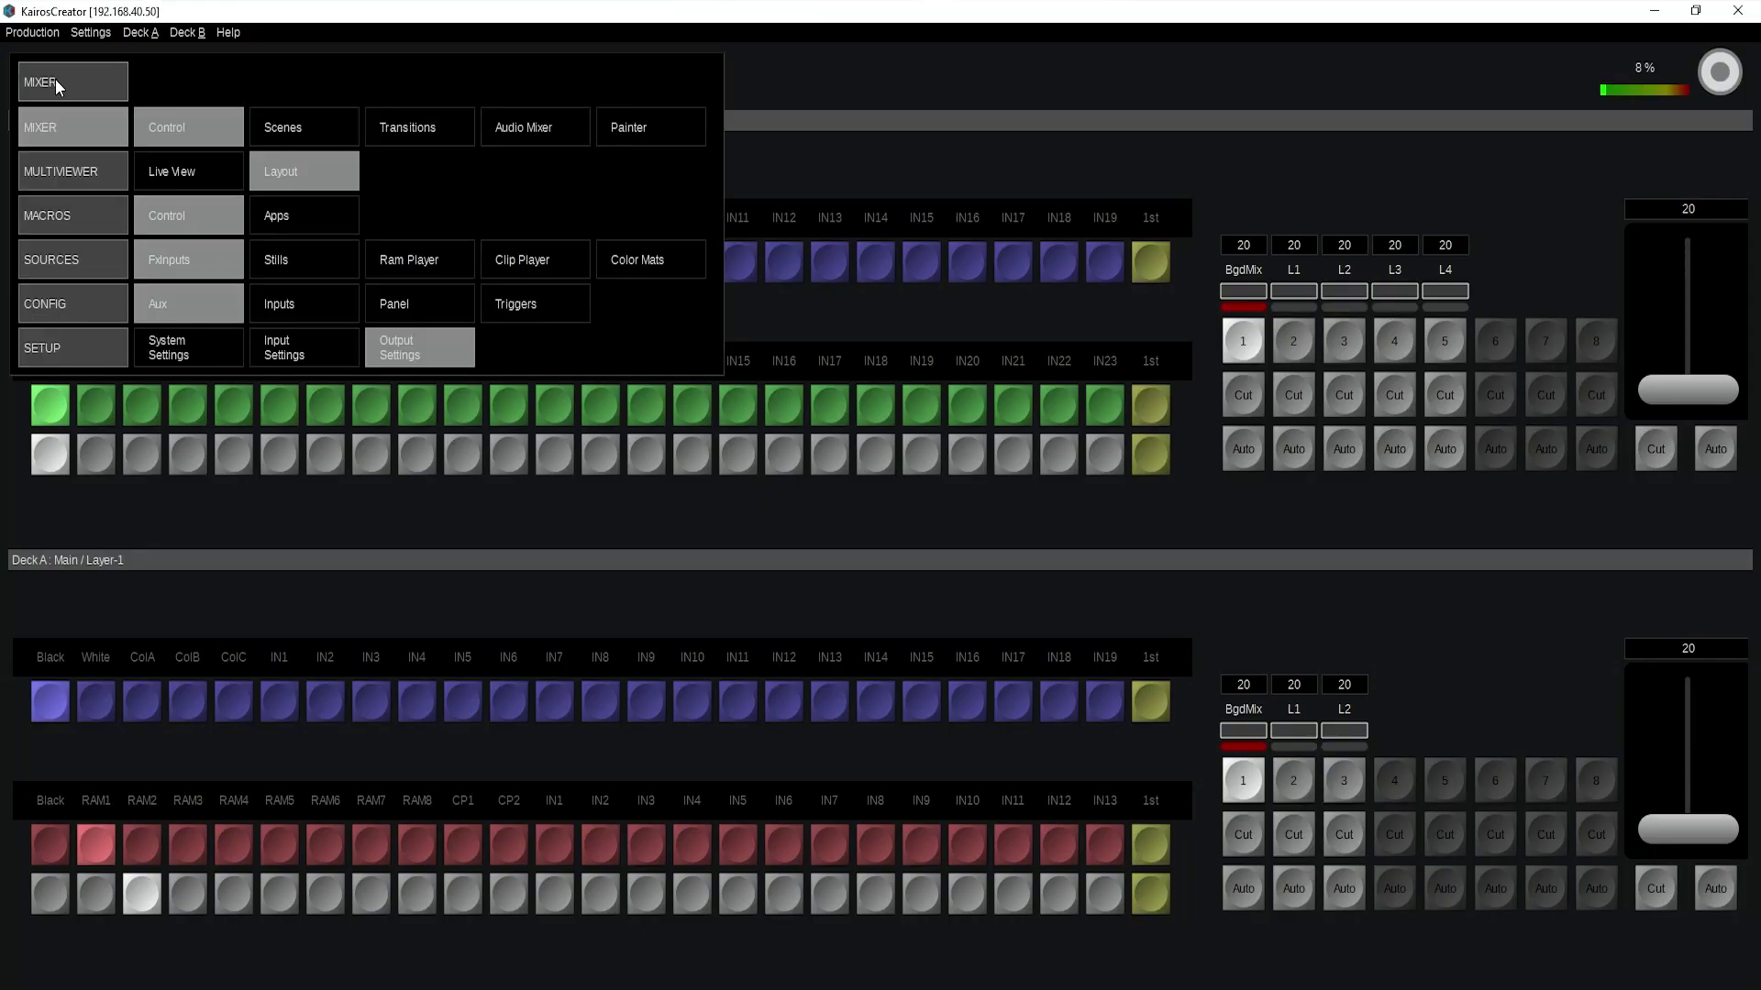
On the CONFIG Aux page, set the AUX1 bus tally to Red.
left_click(183, 304)
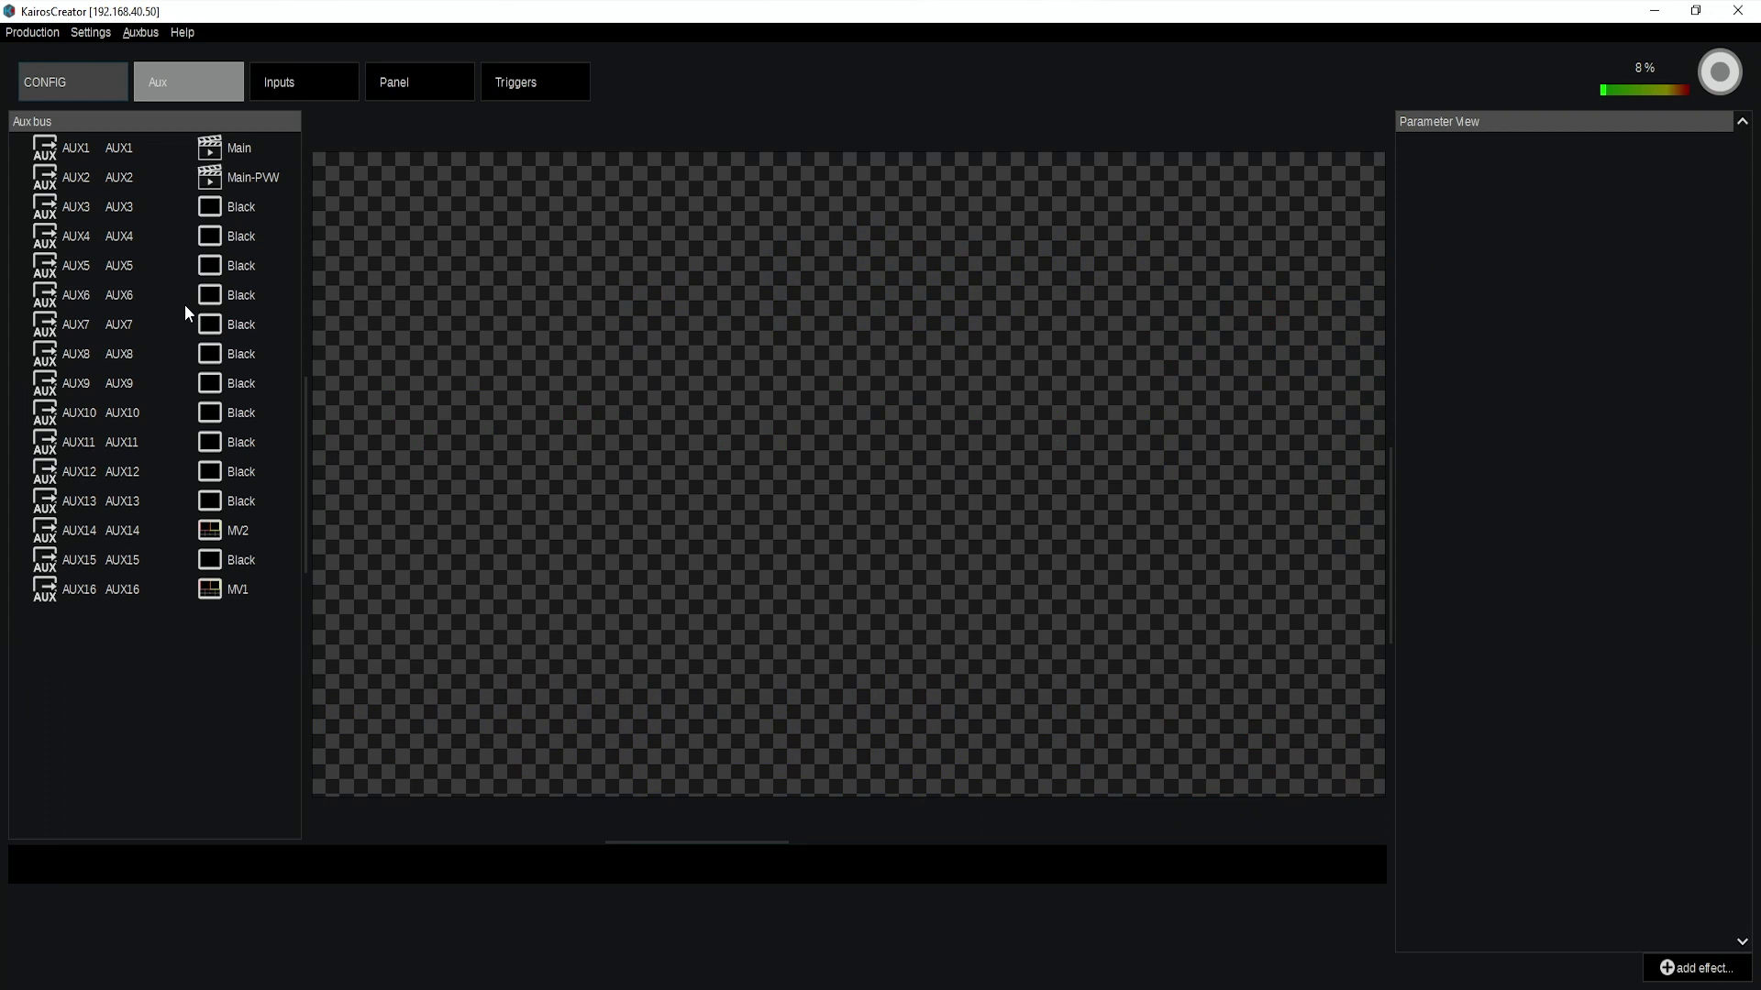
right_click(229, 139)
mouse_move(739, 394)
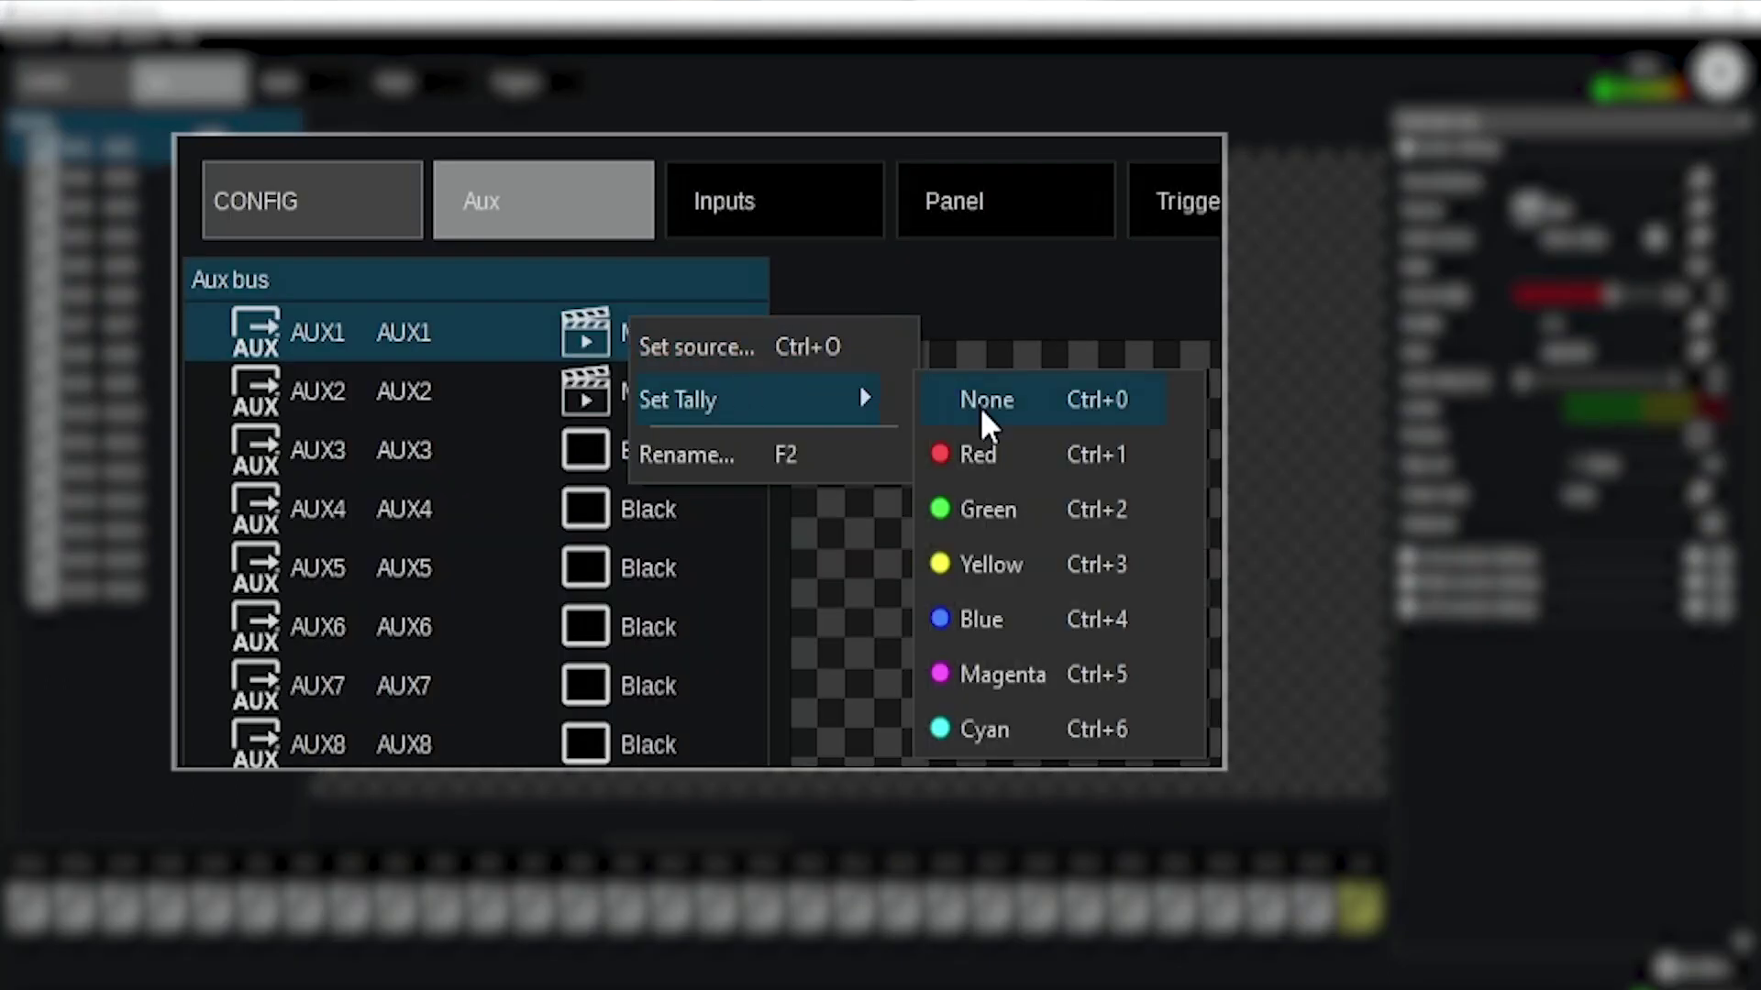
left_click(988, 455)
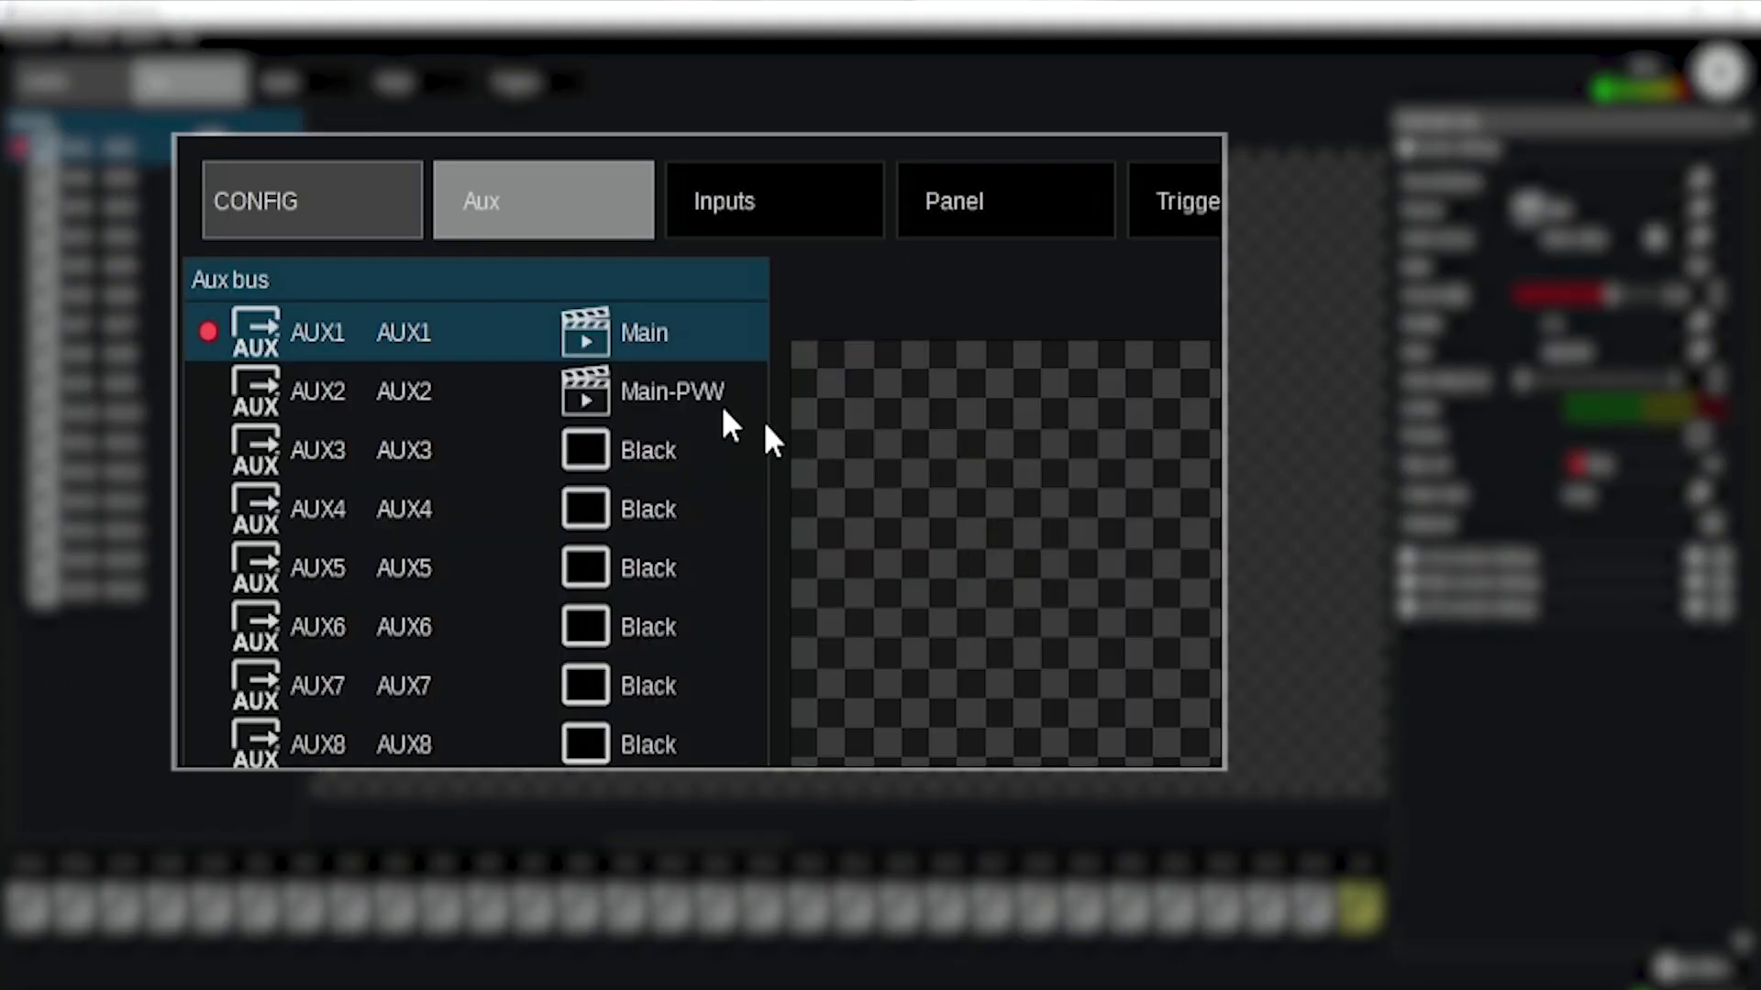
Set the AUX2 bus tally to Green.
left_click(637, 396)
right_click(637, 396)
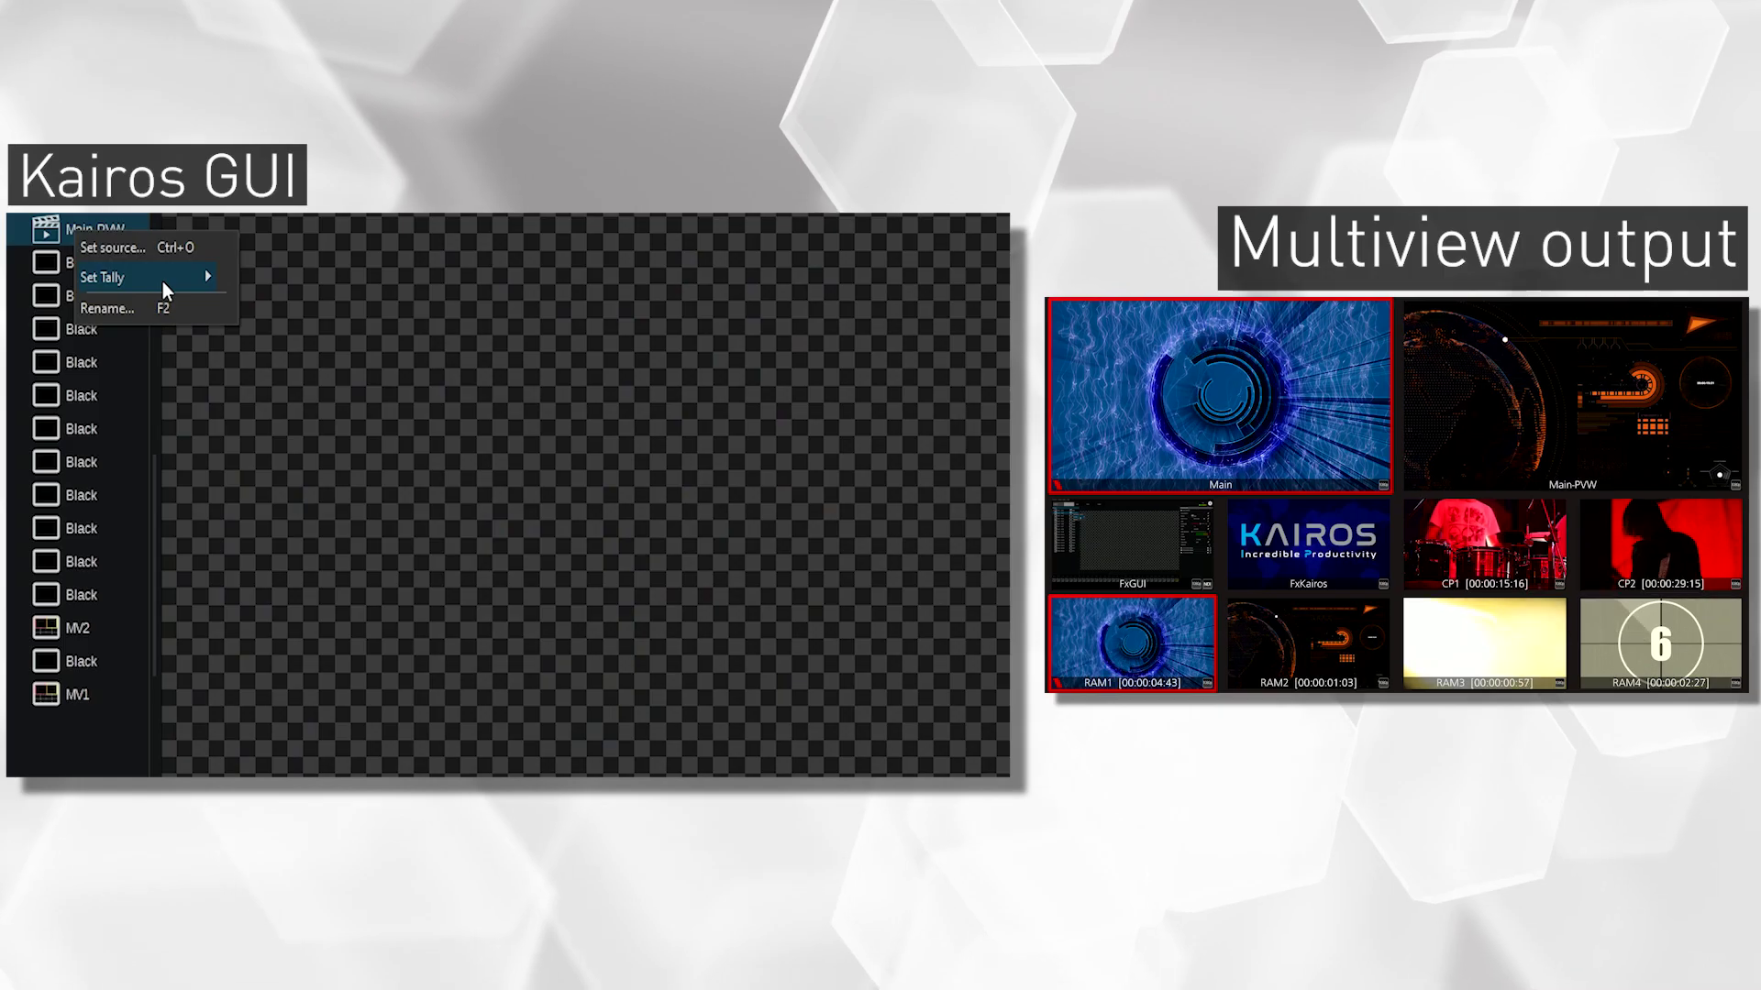
mouse_move(793, 478)
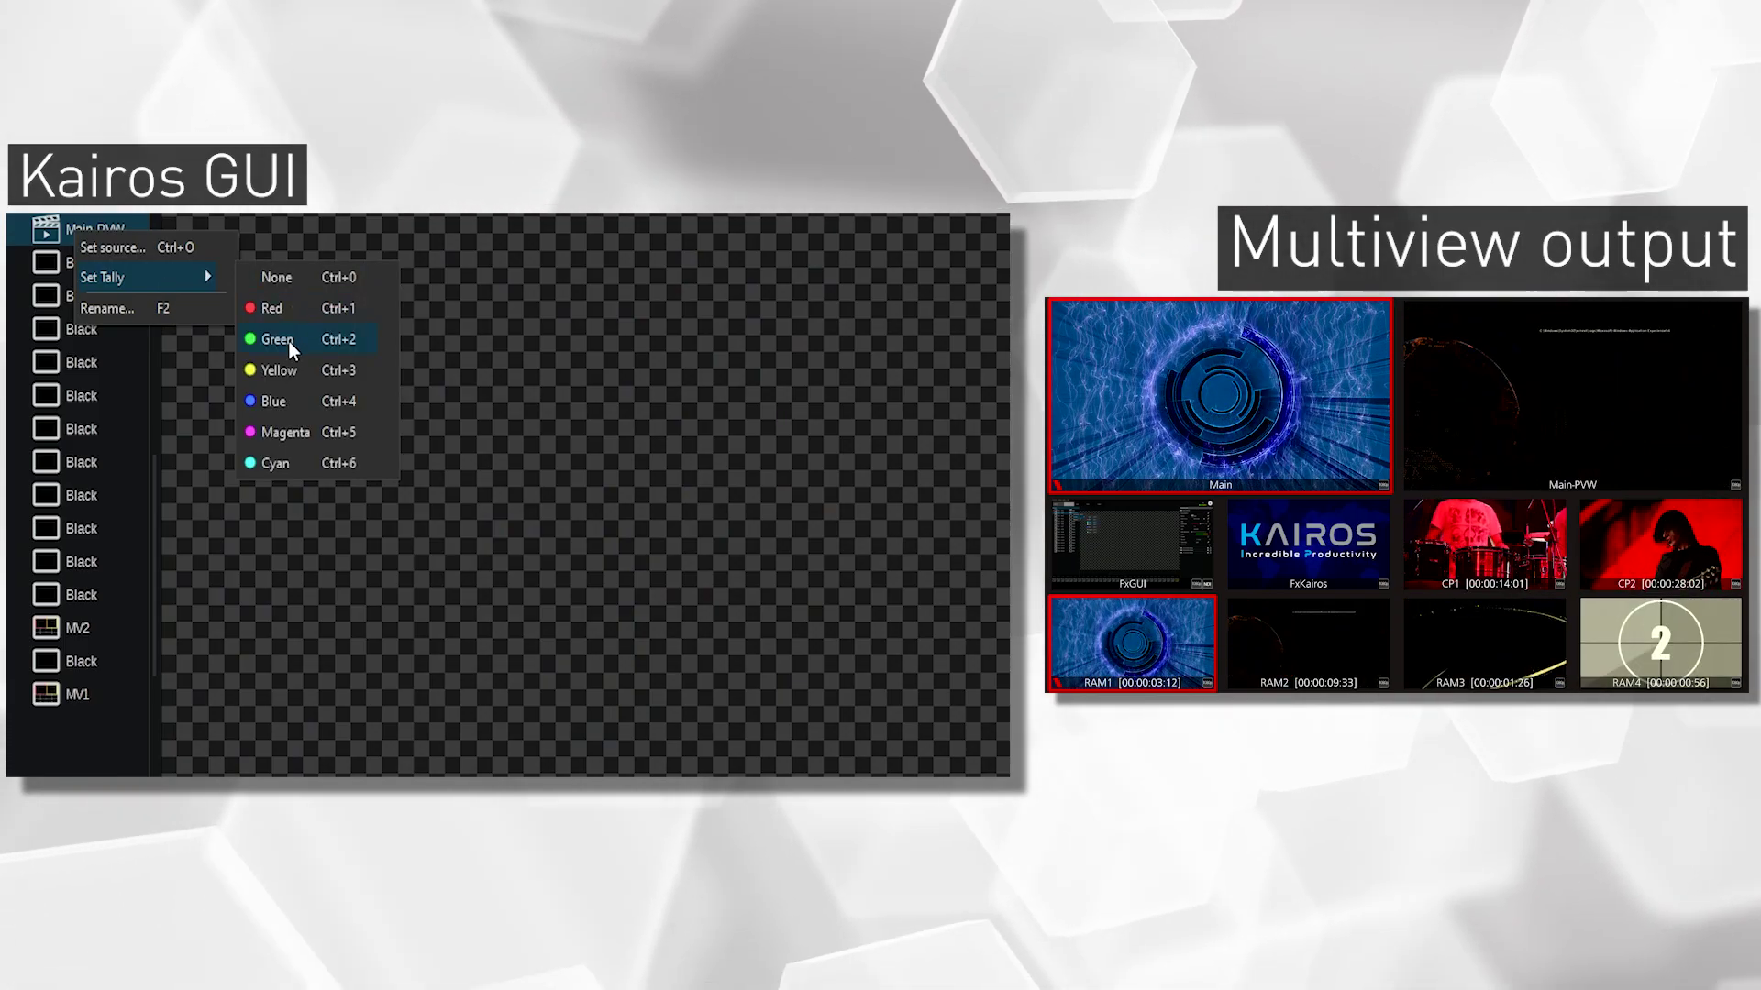
left_click(289, 341)
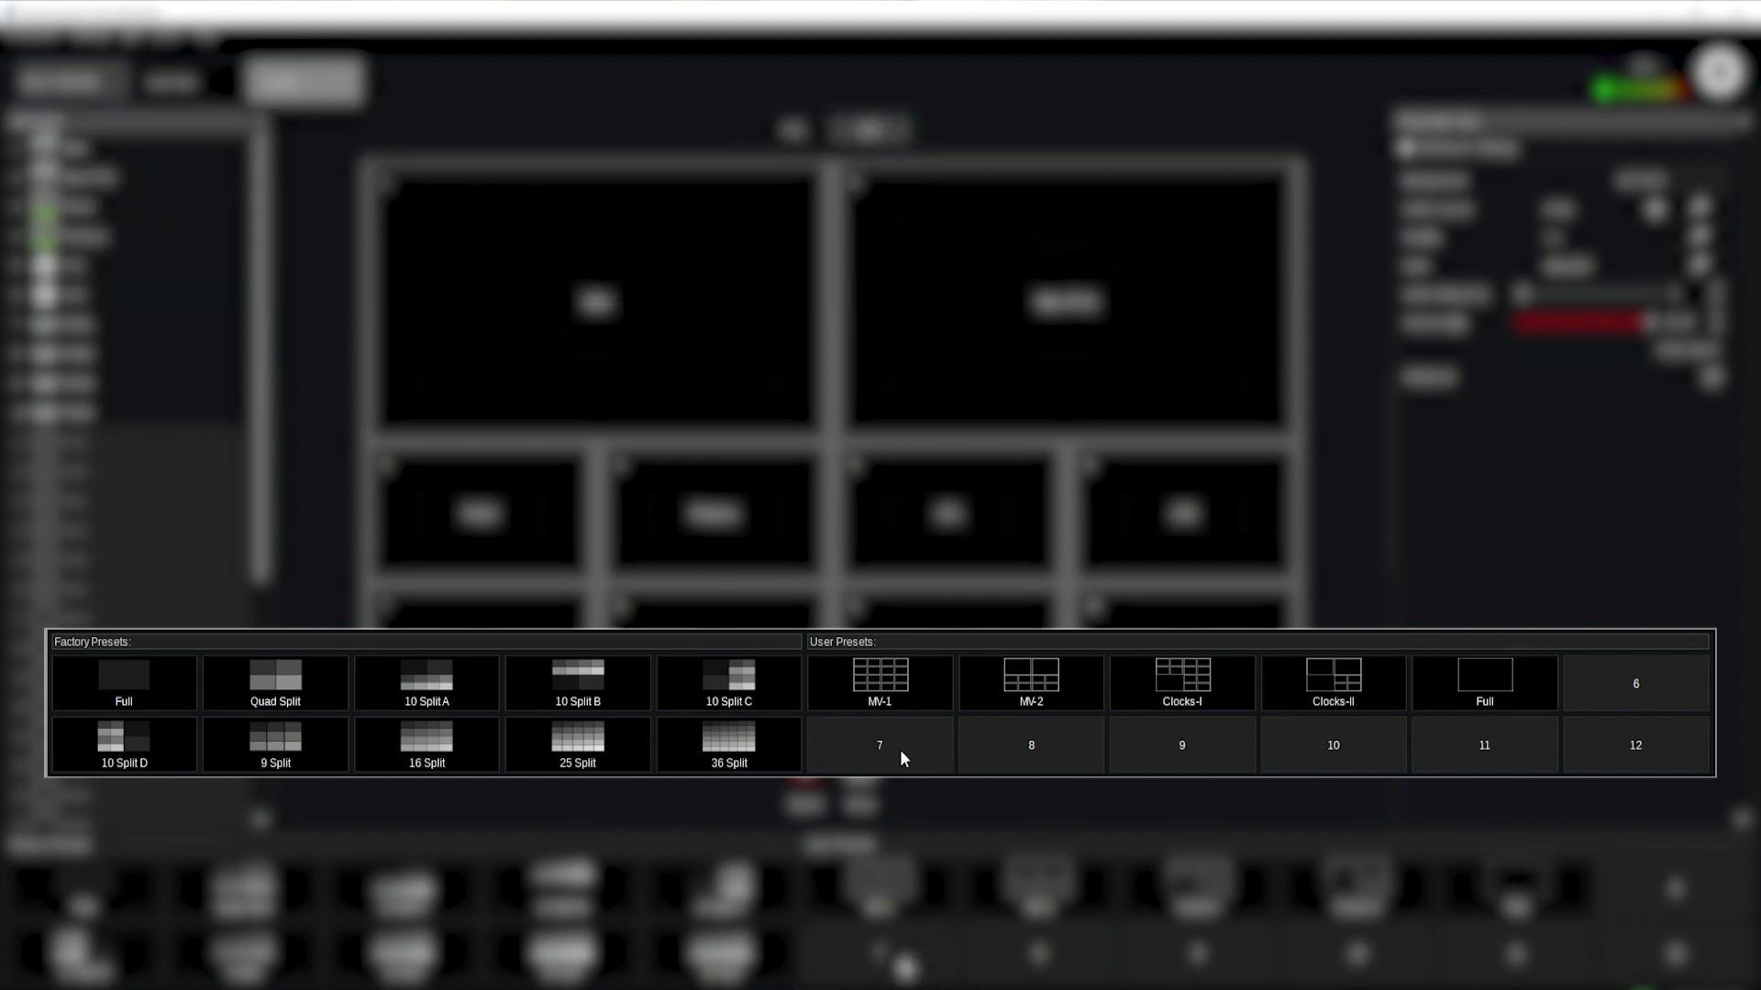
right_click(851, 812)
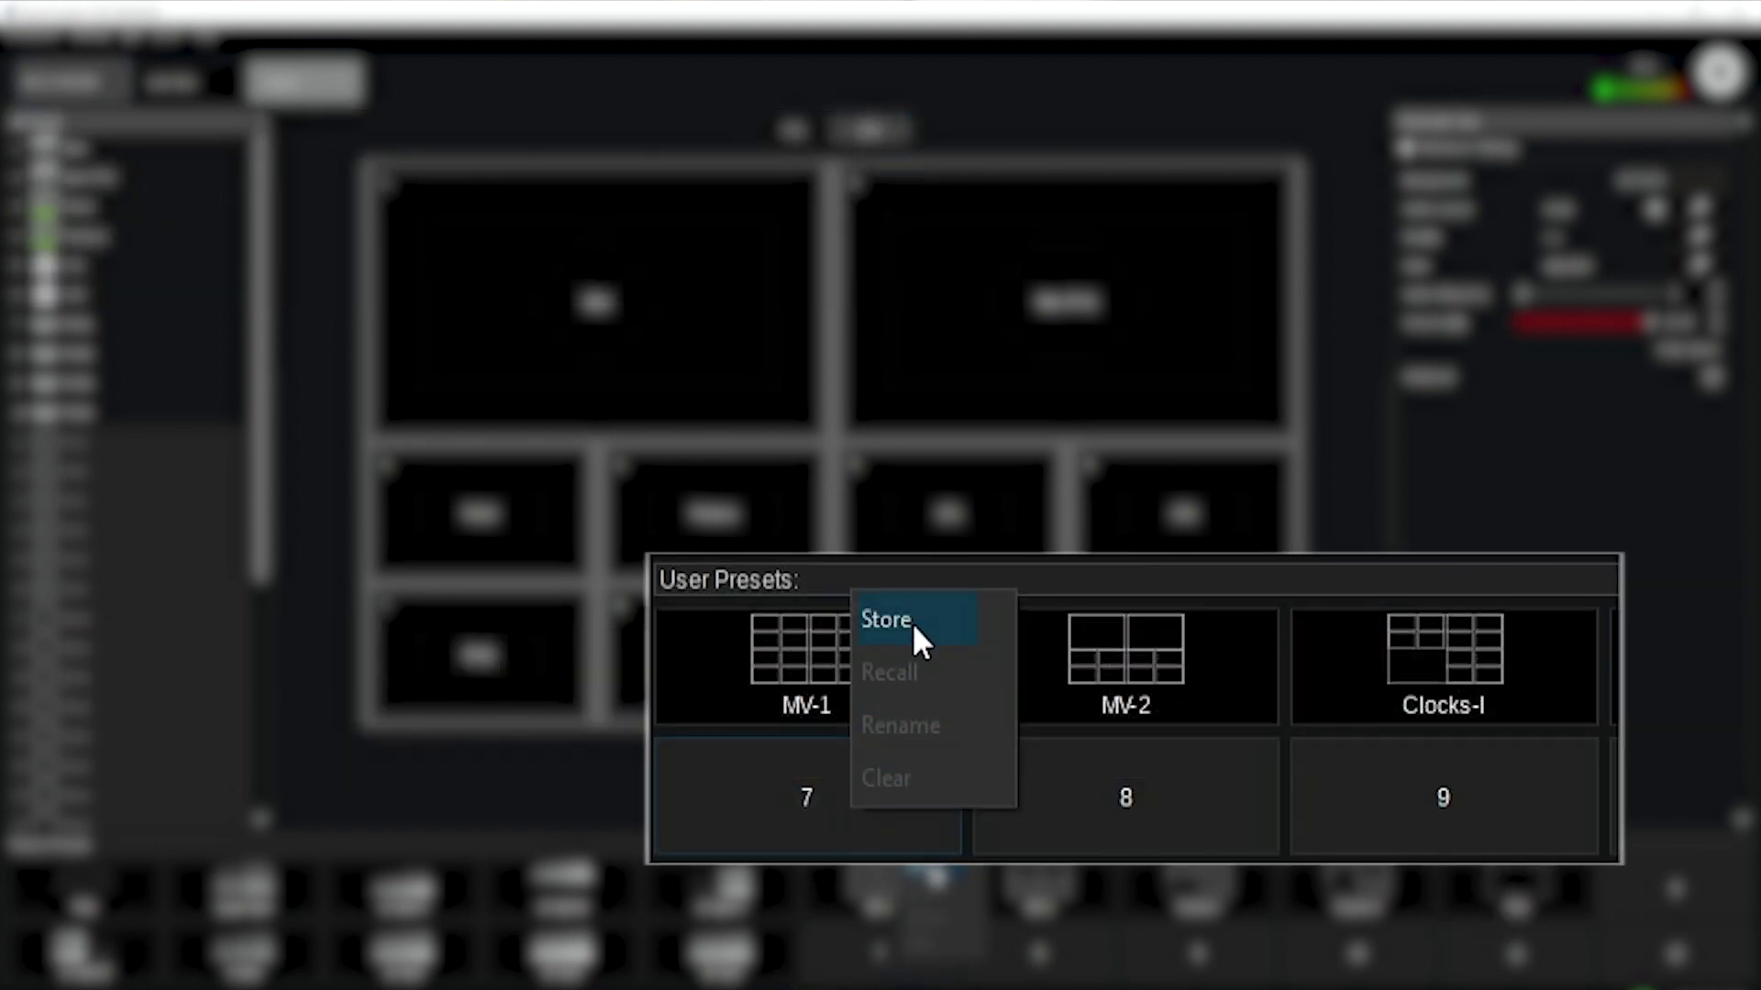
left_click(696, 791)
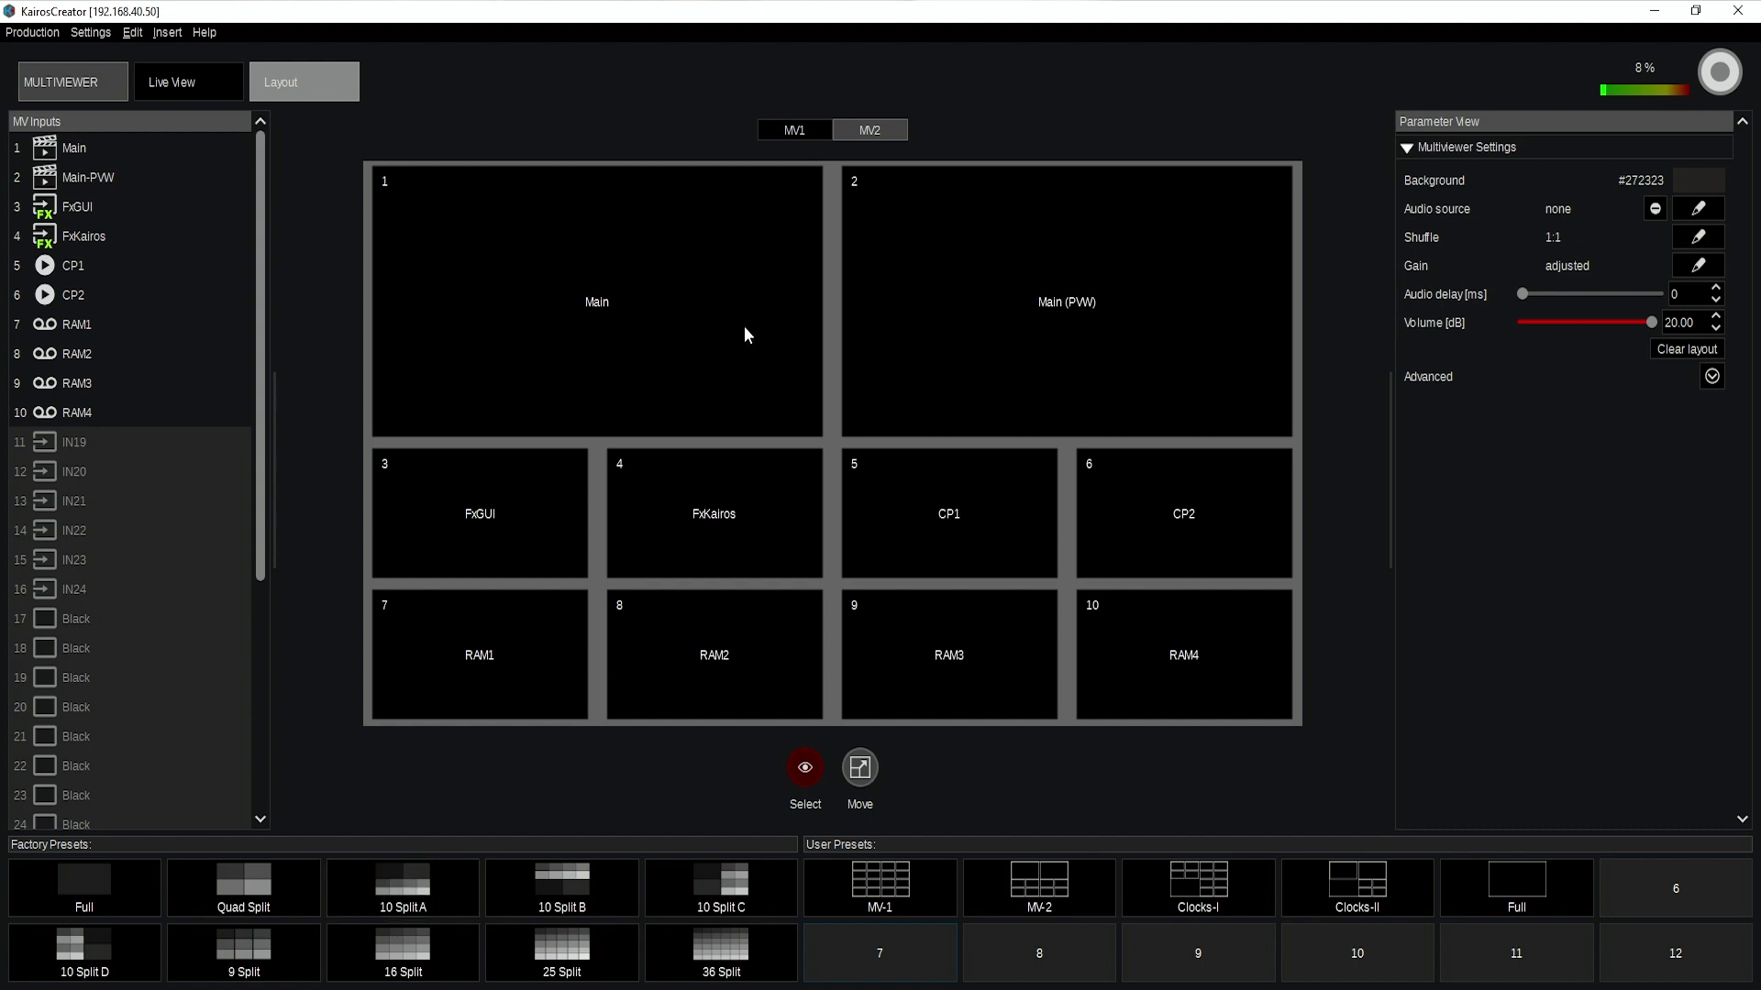
In Move mode, reposition the FxGUI tile to the left of row two and resize it.
left_click(864, 766)
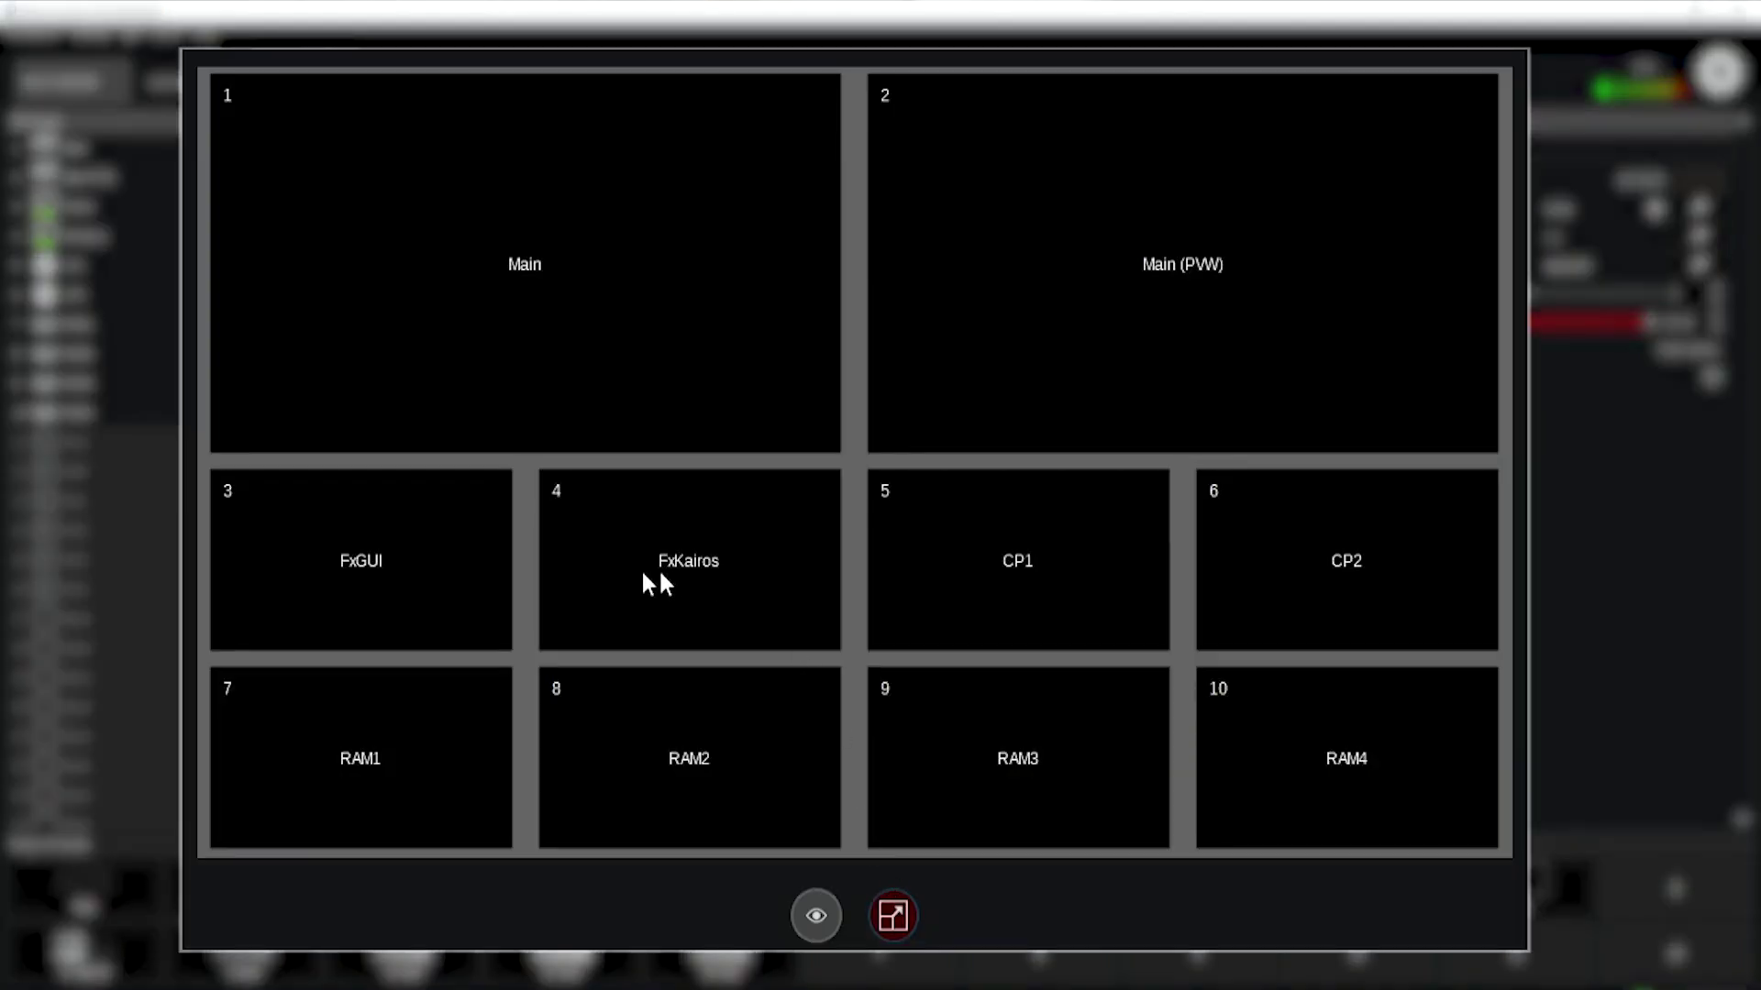
left_click_drag(415, 570, 998, 636)
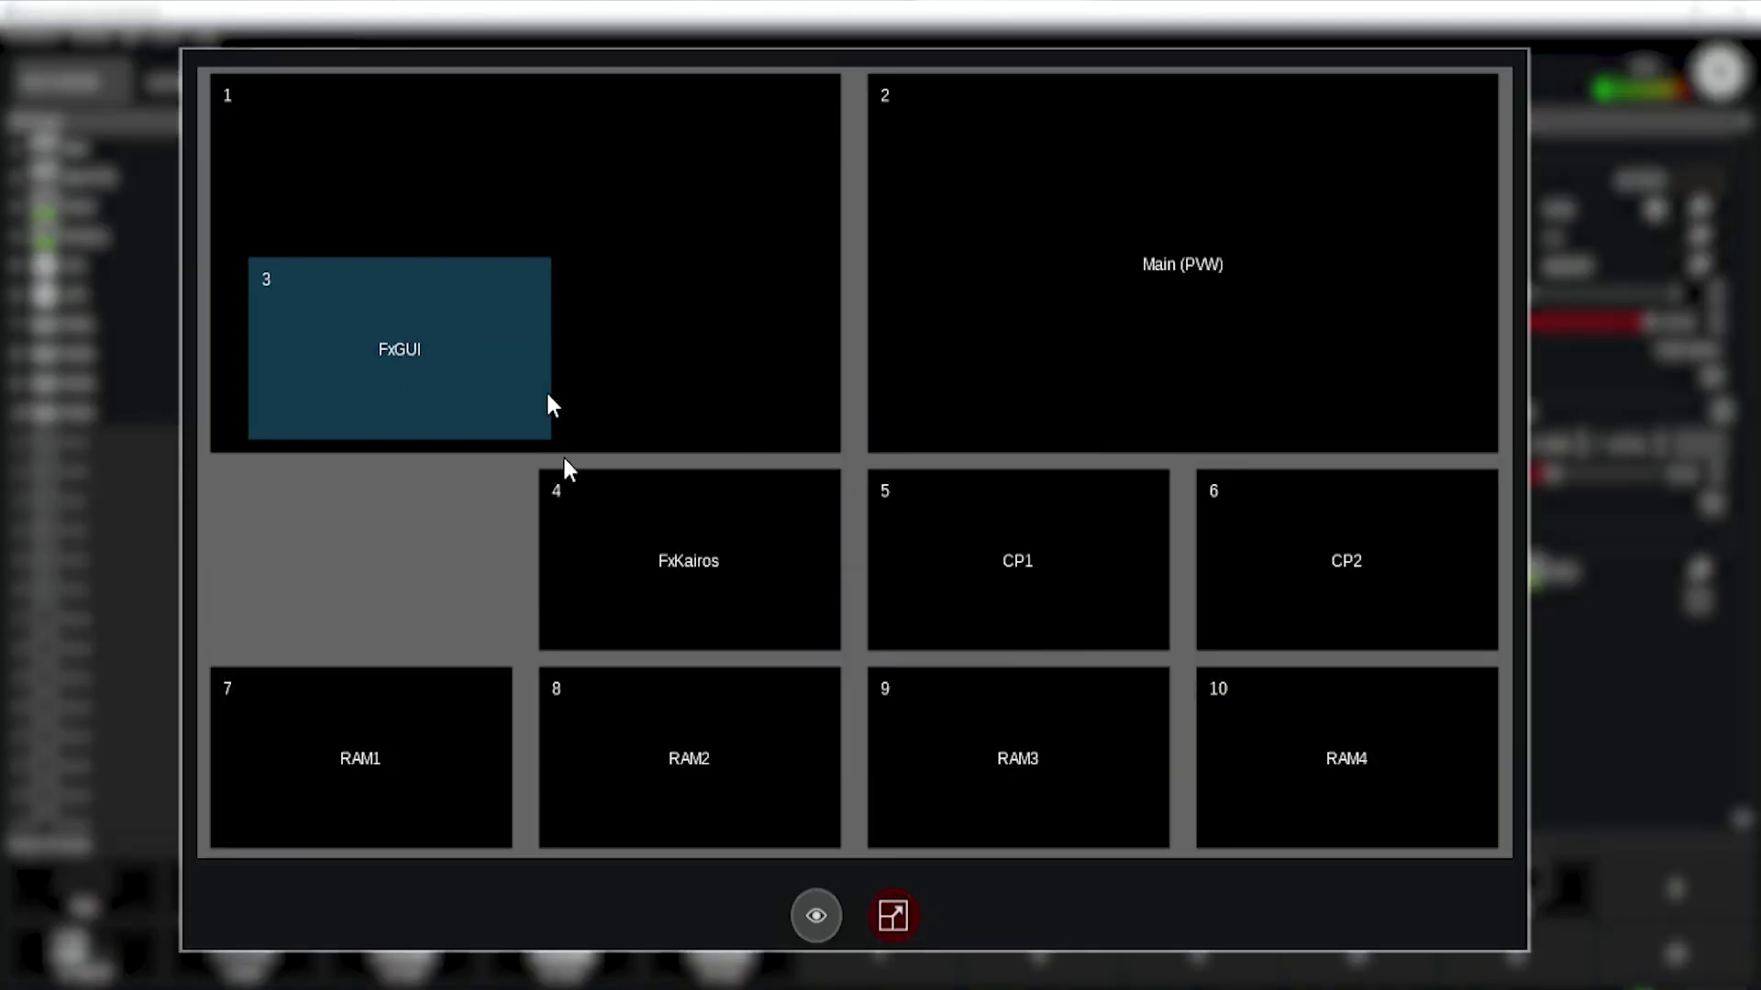
left_click_drag(550, 406, 376, 592)
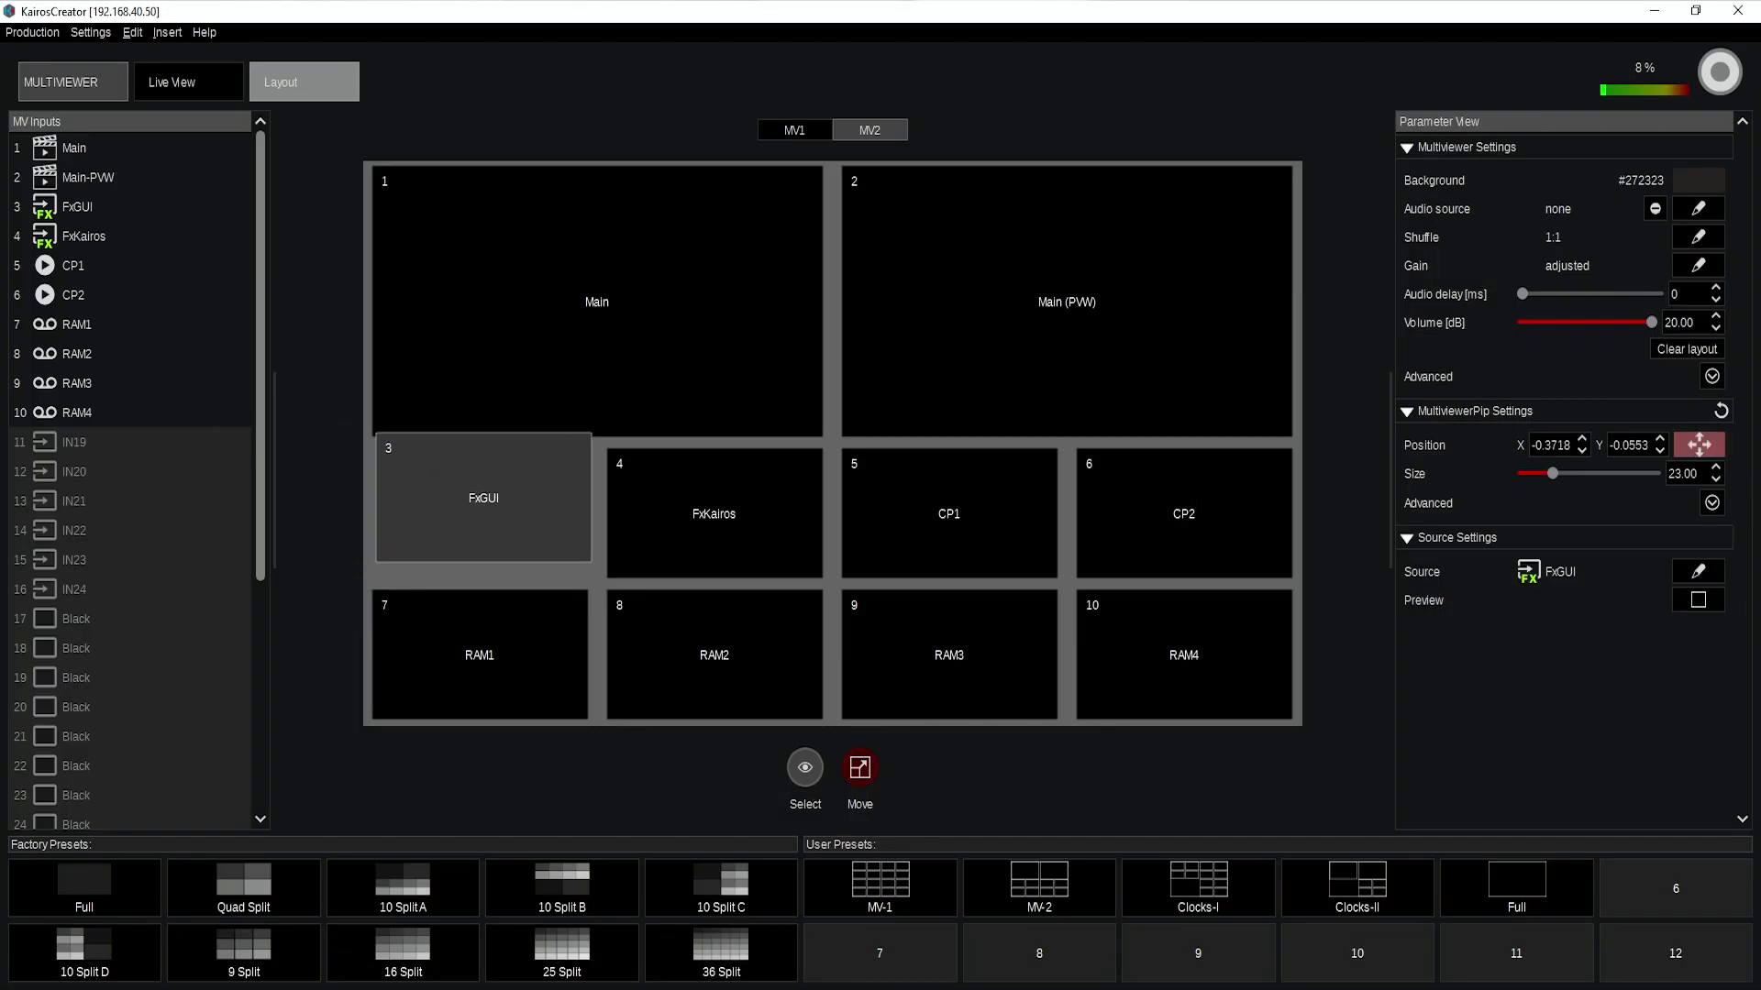
left_click(1408, 148)
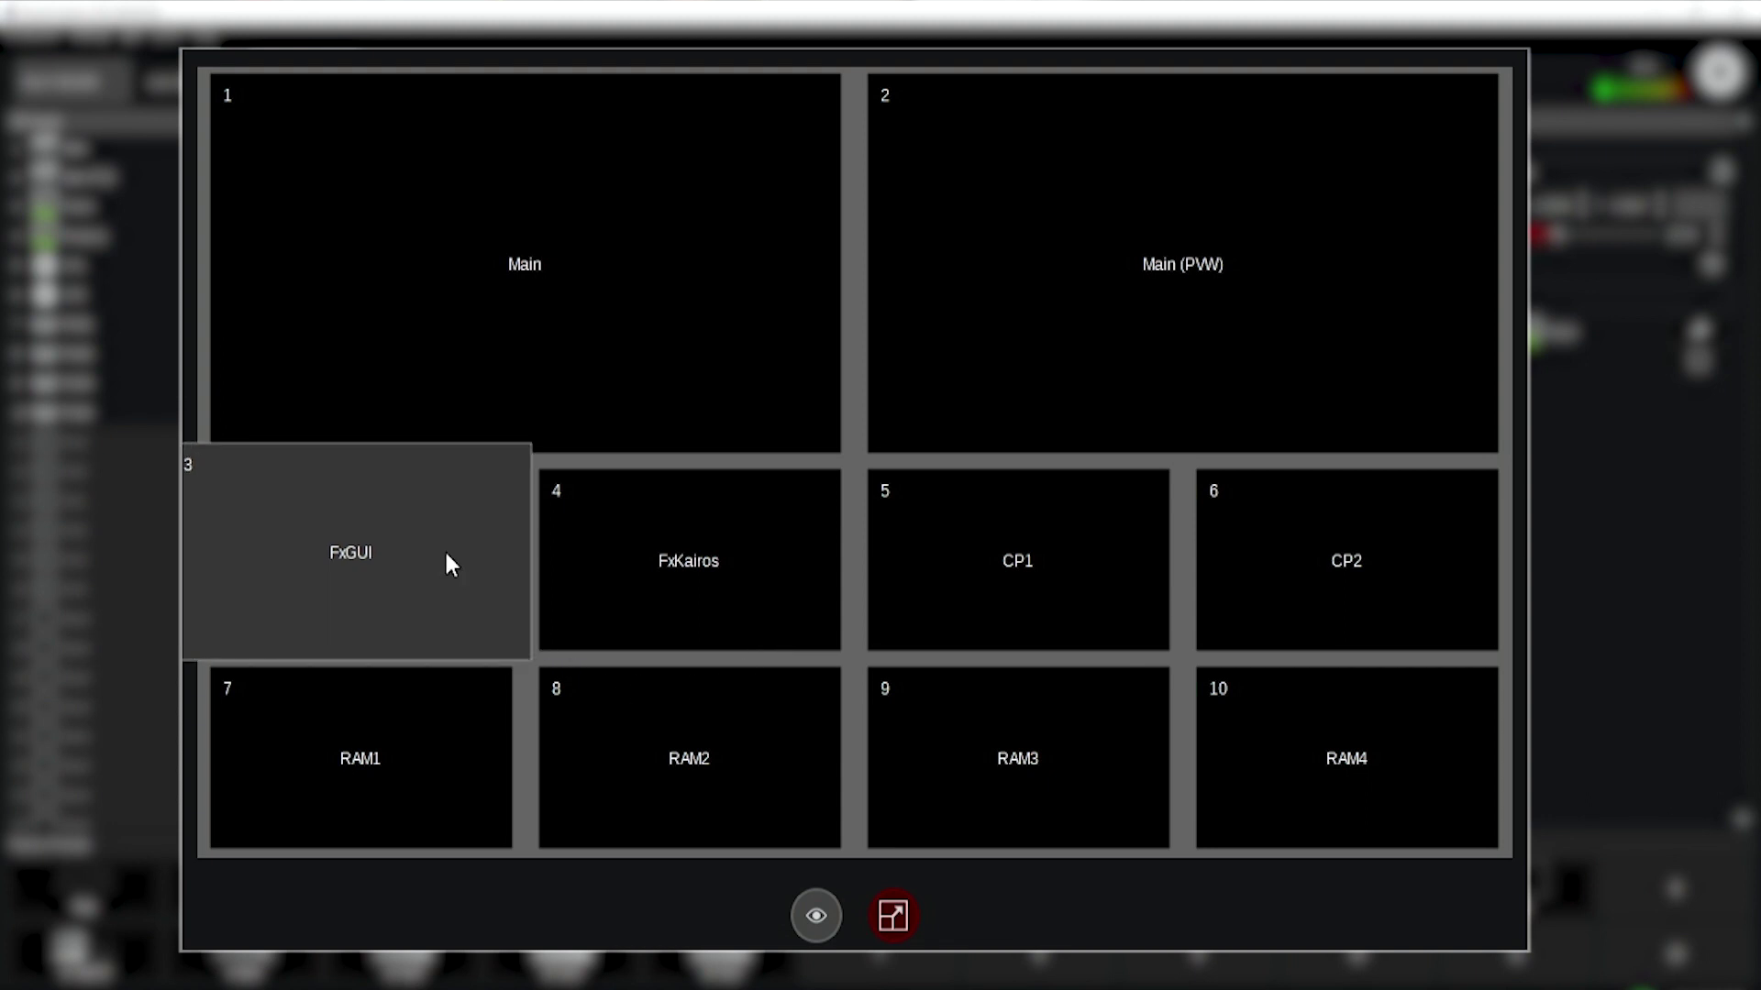
scroll(445, 556, "up", 5)
scroll(446, 555, "down", 8)
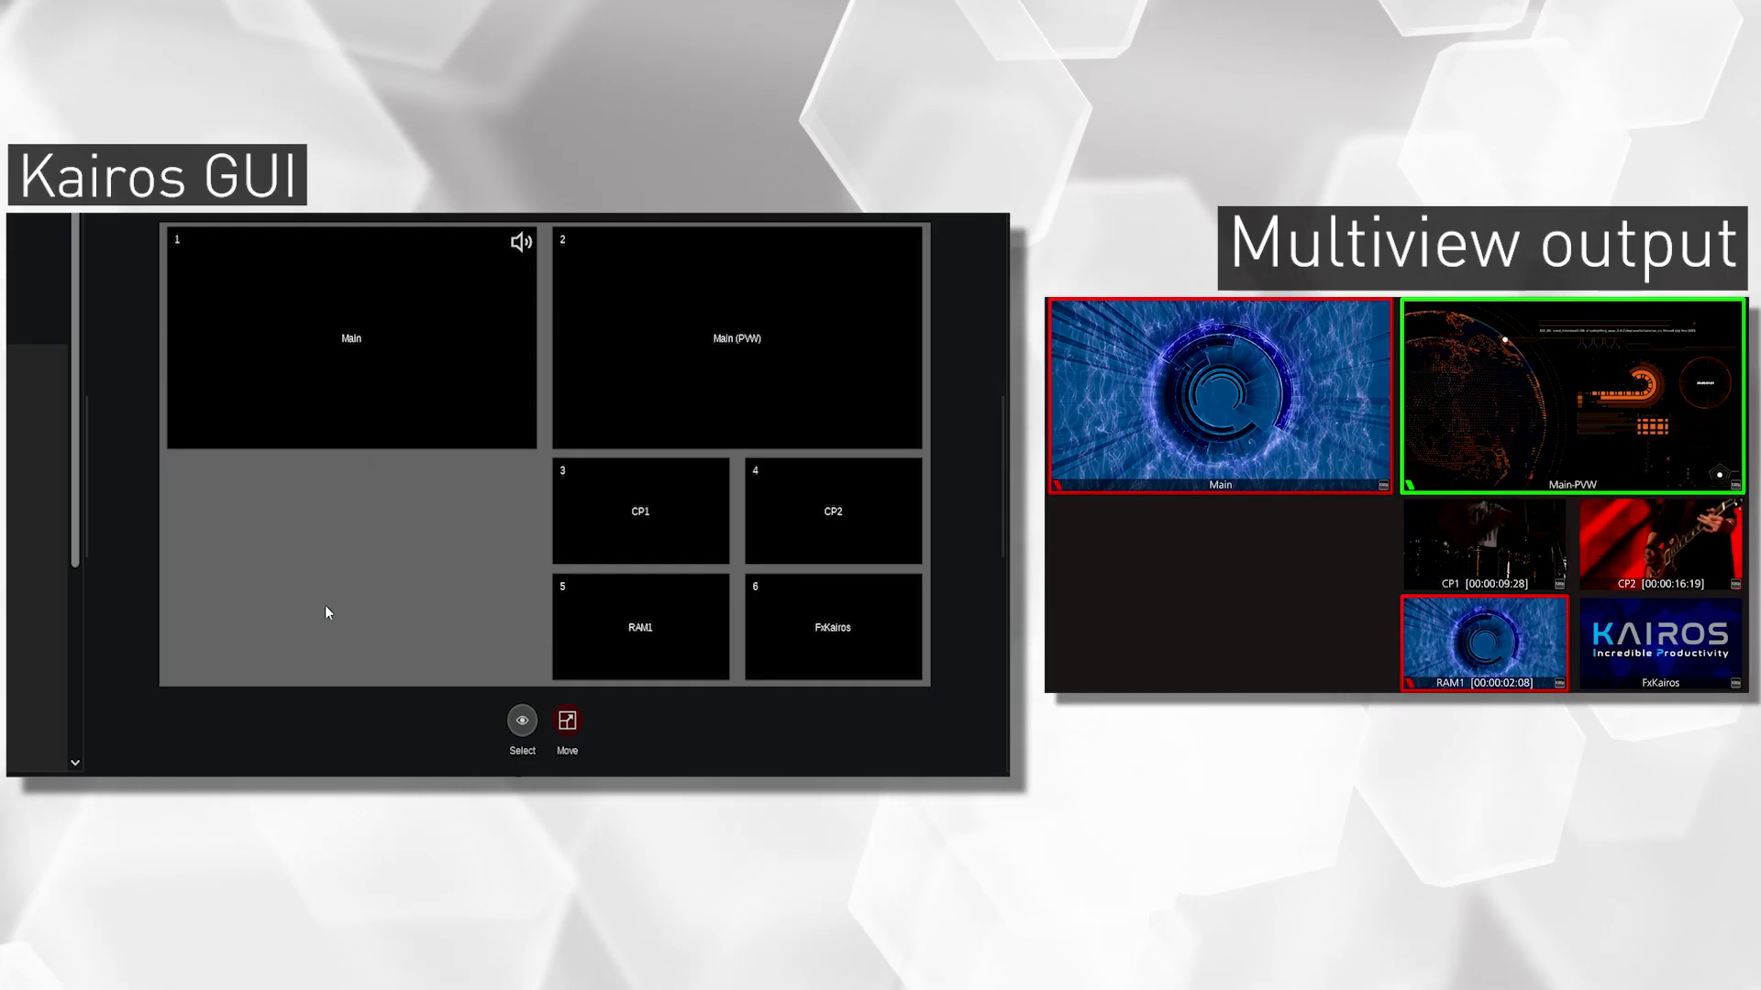
Insert a new RAM1 tile, drag it into the lower-left area and enlarge it.
right_click(568, 537)
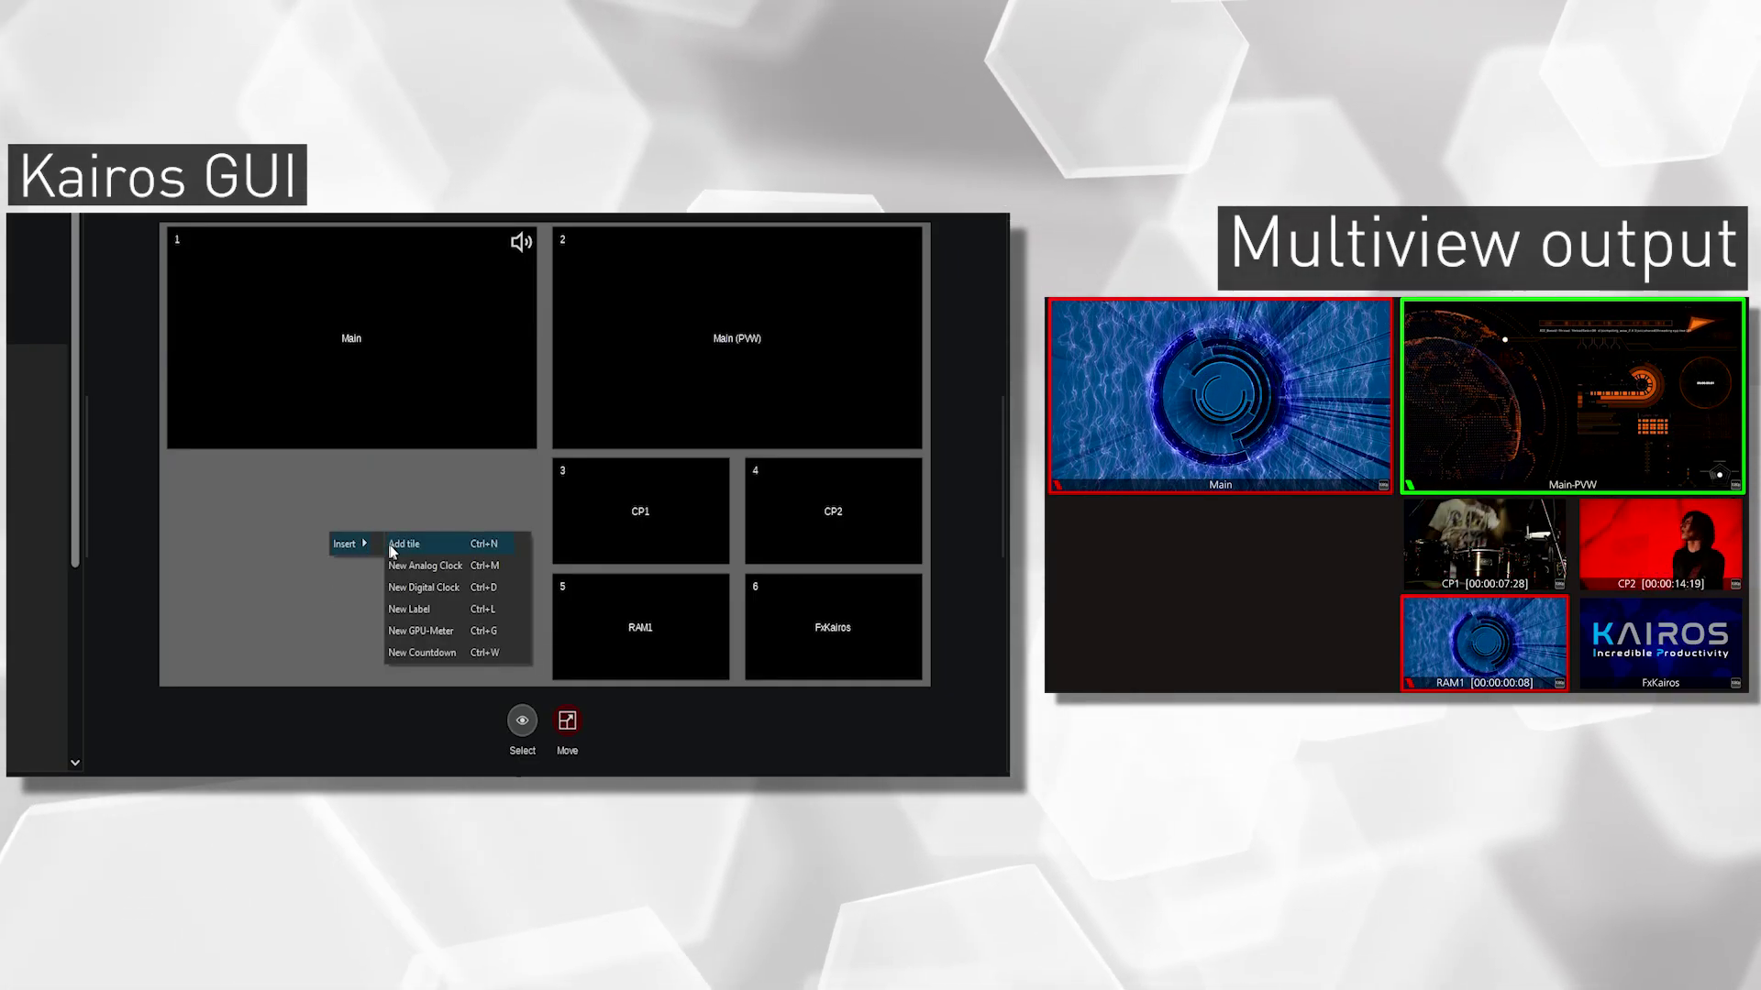
left_click(404, 546)
left_click_drag(305, 404, 394, 602)
scroll(396, 598, "up", 5)
scroll(396, 596, "up", 3)
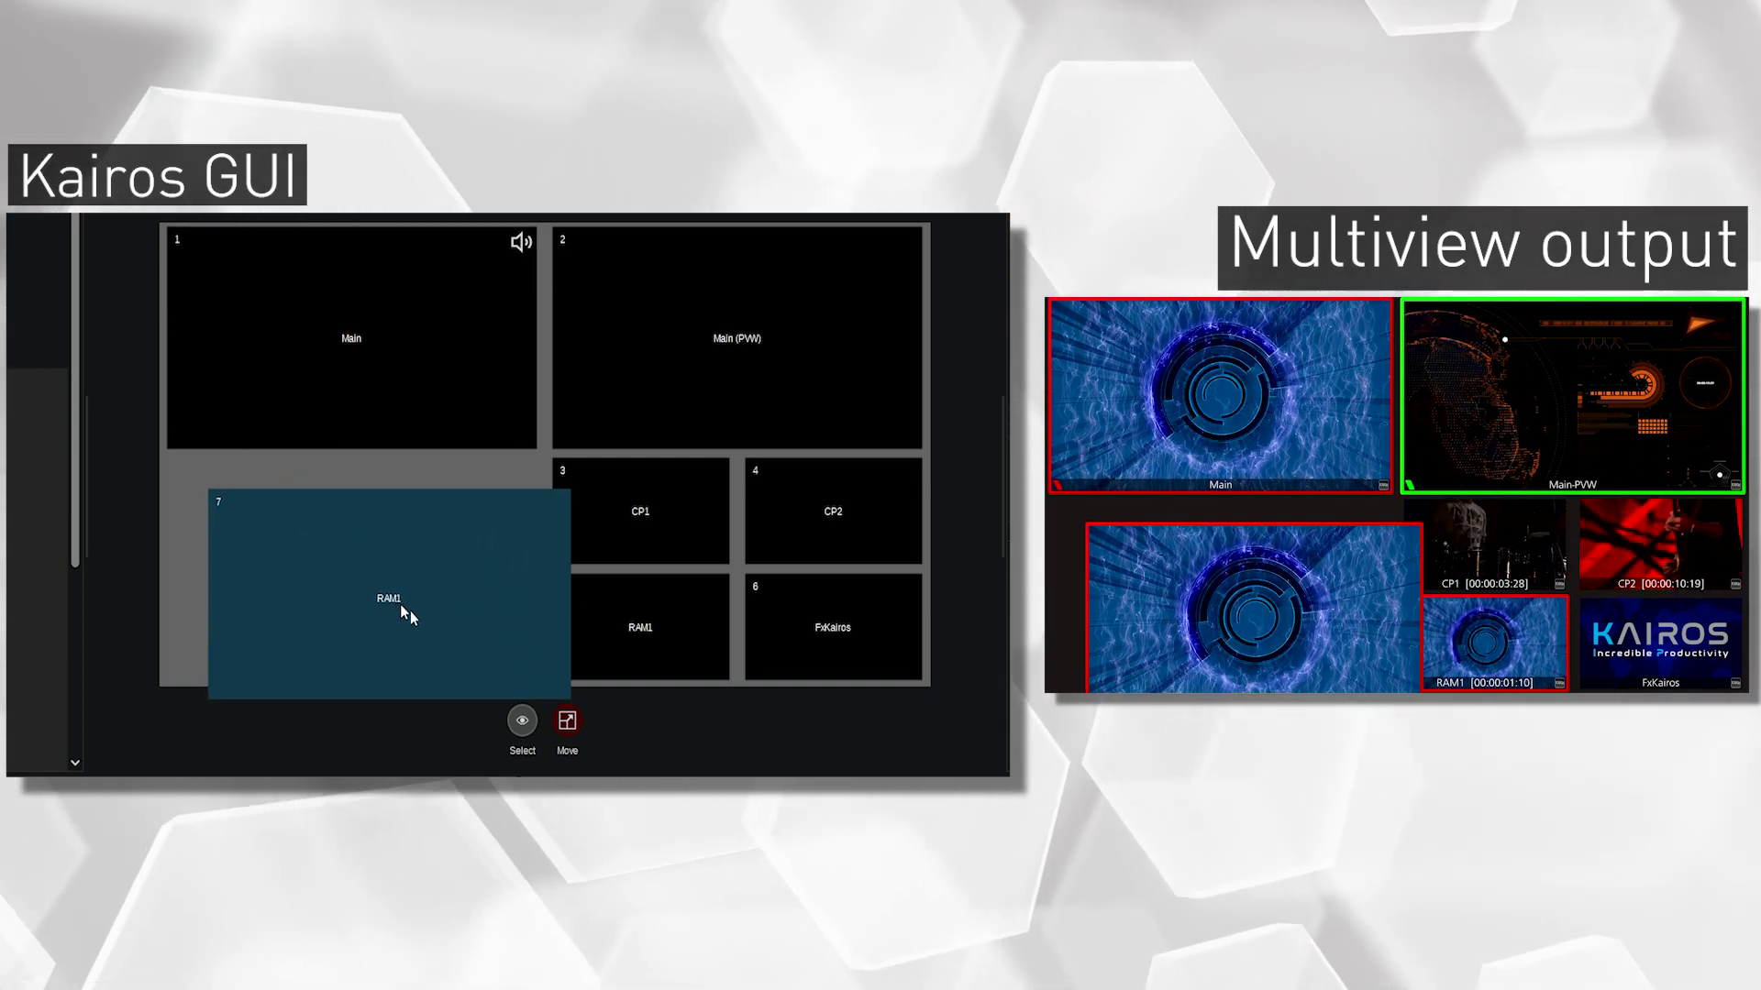
left_click_drag(398, 601, 391, 597)
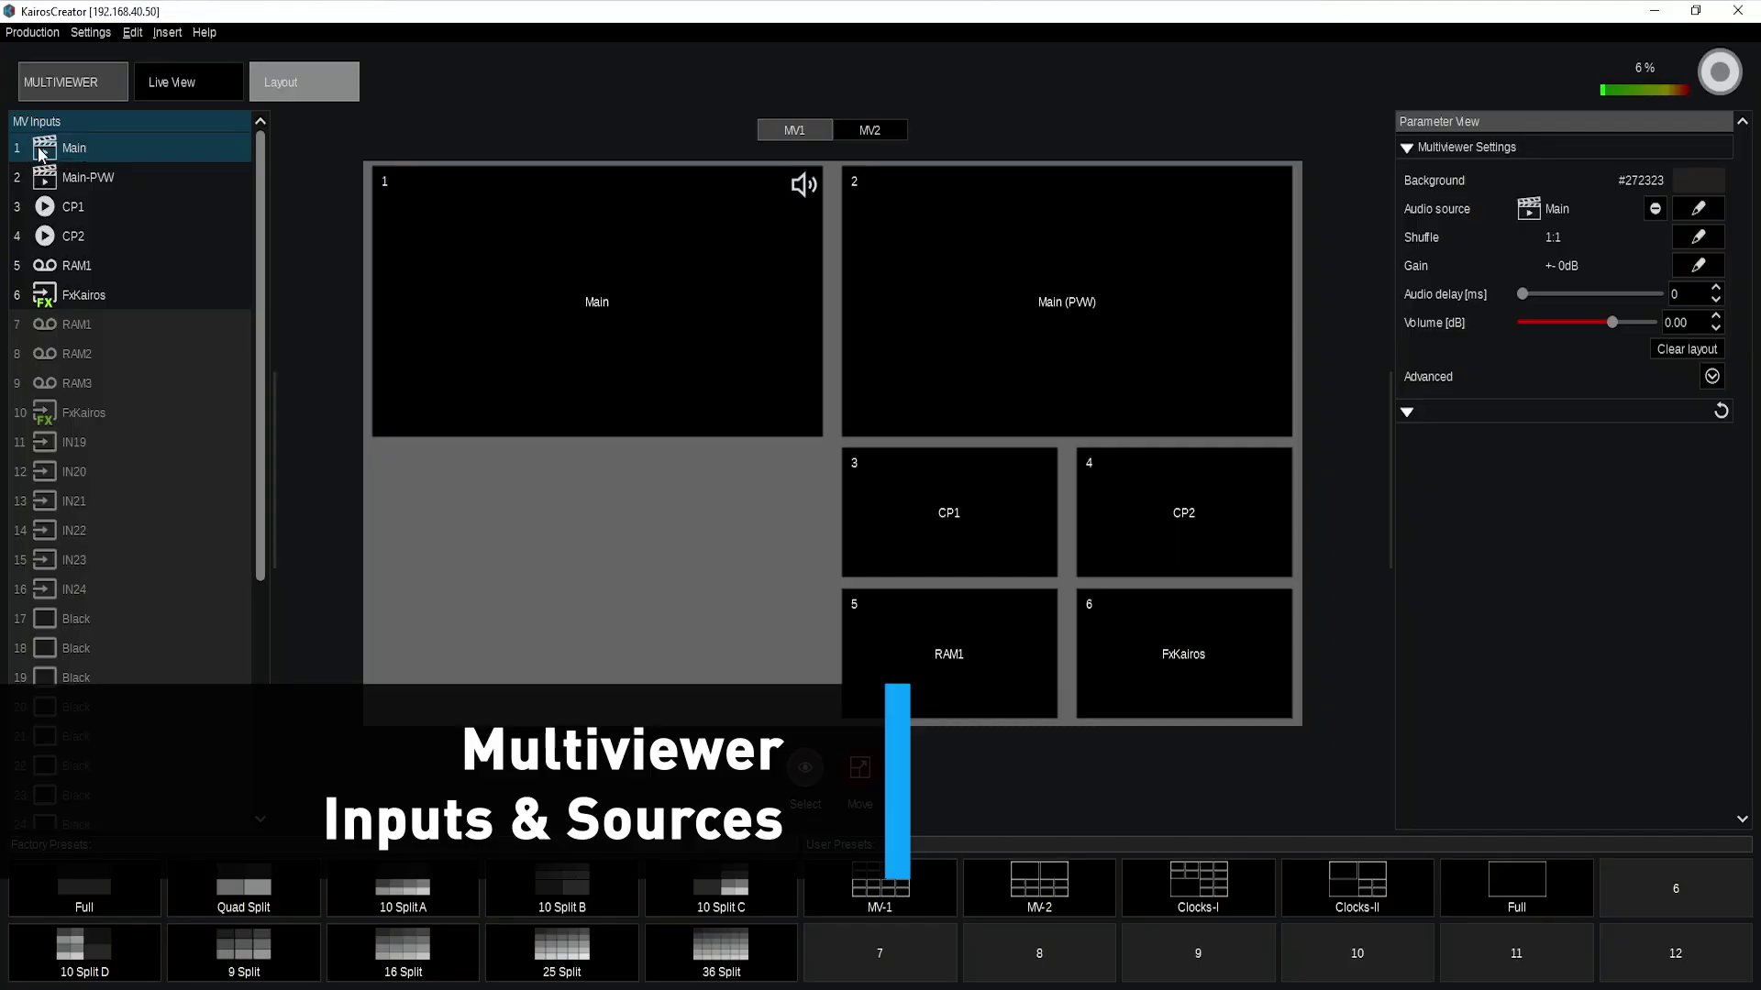
left_click(526, 321)
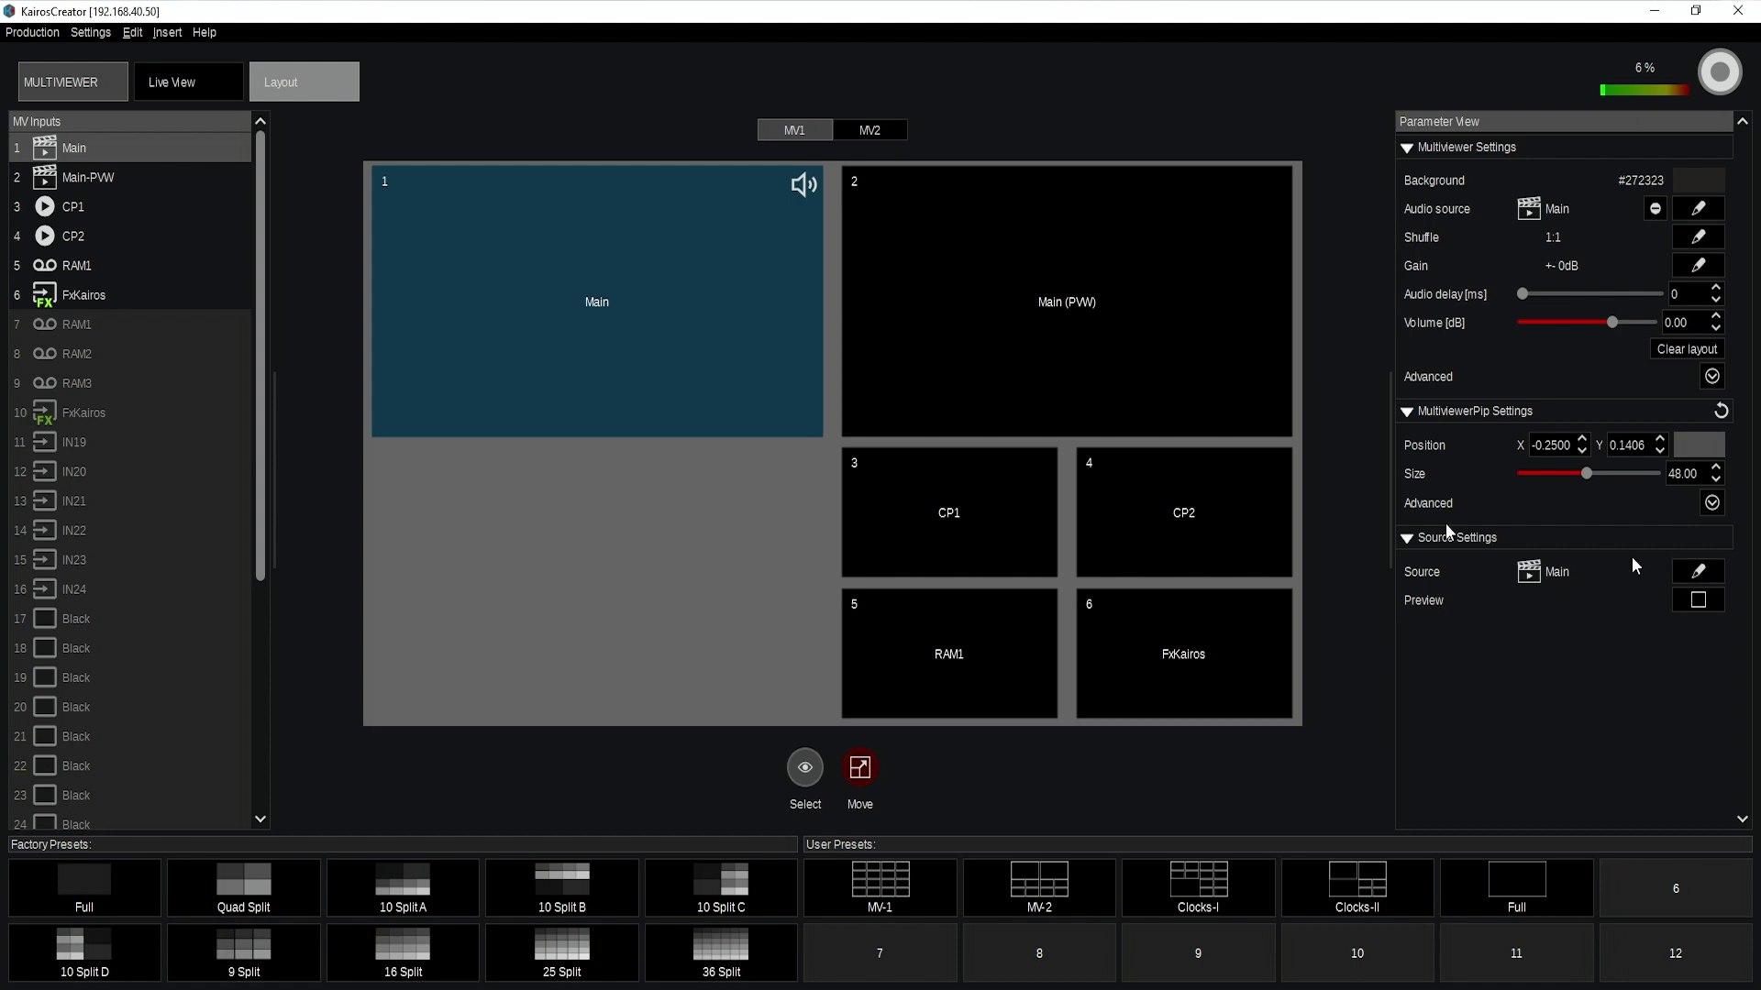
double_click(692, 345)
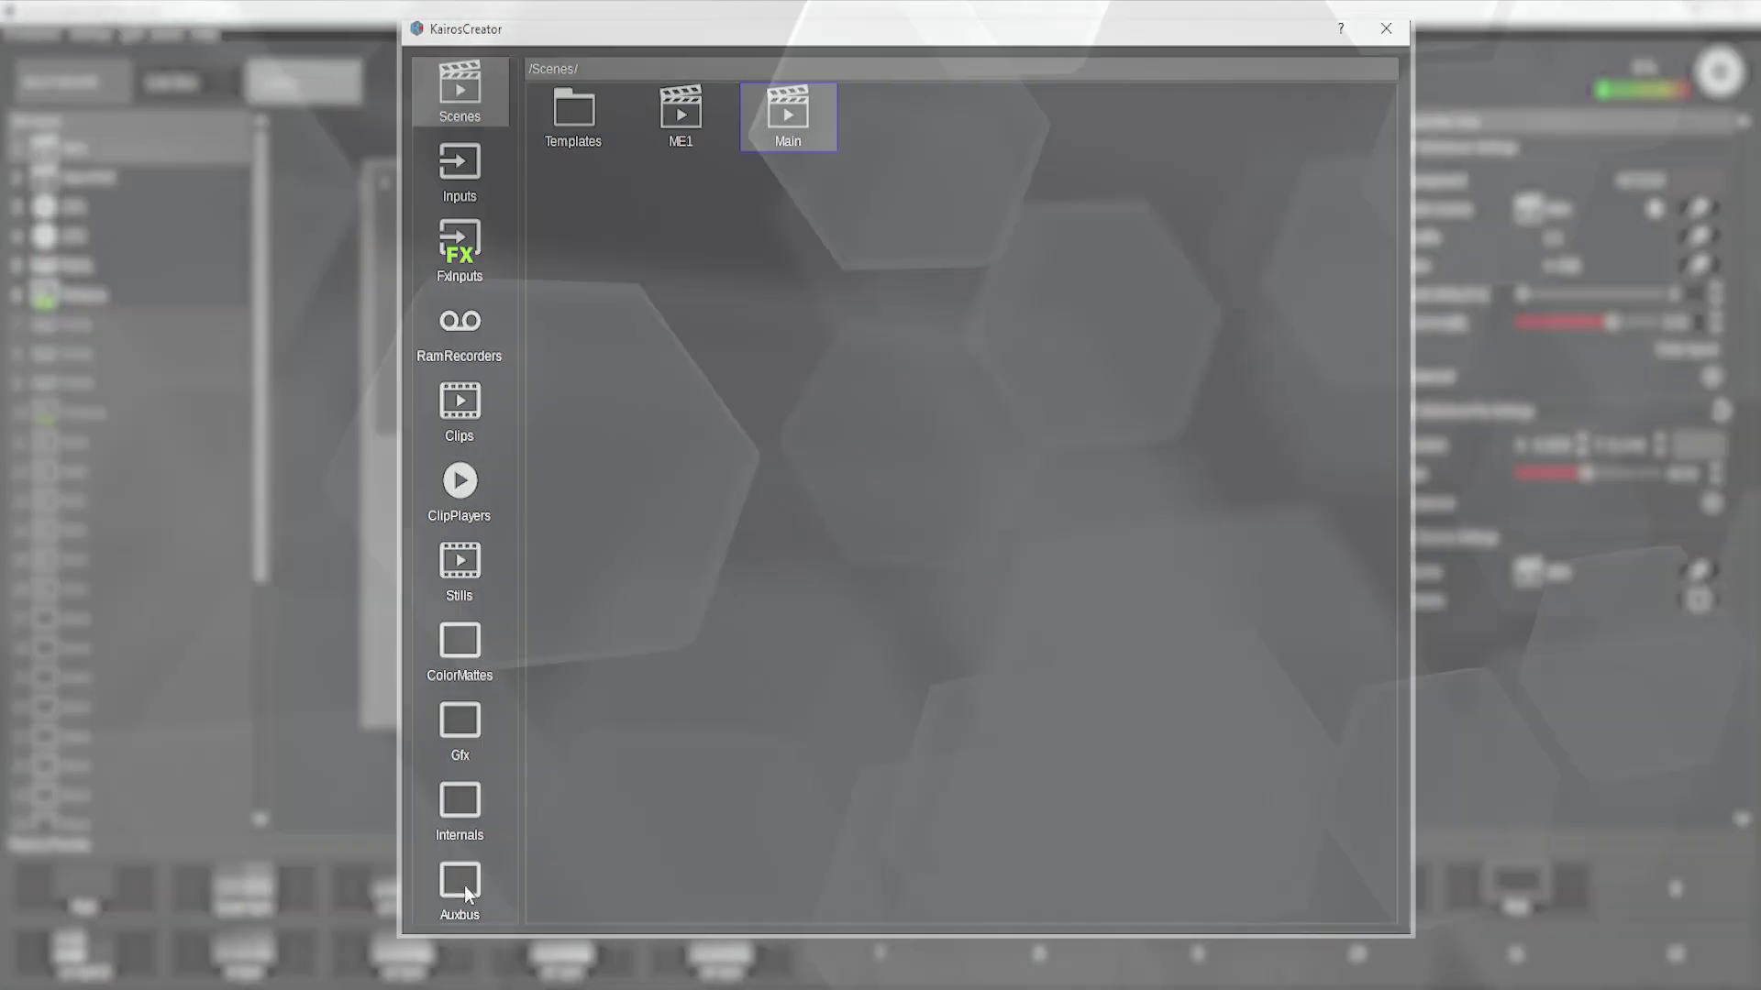
left_click(464, 886)
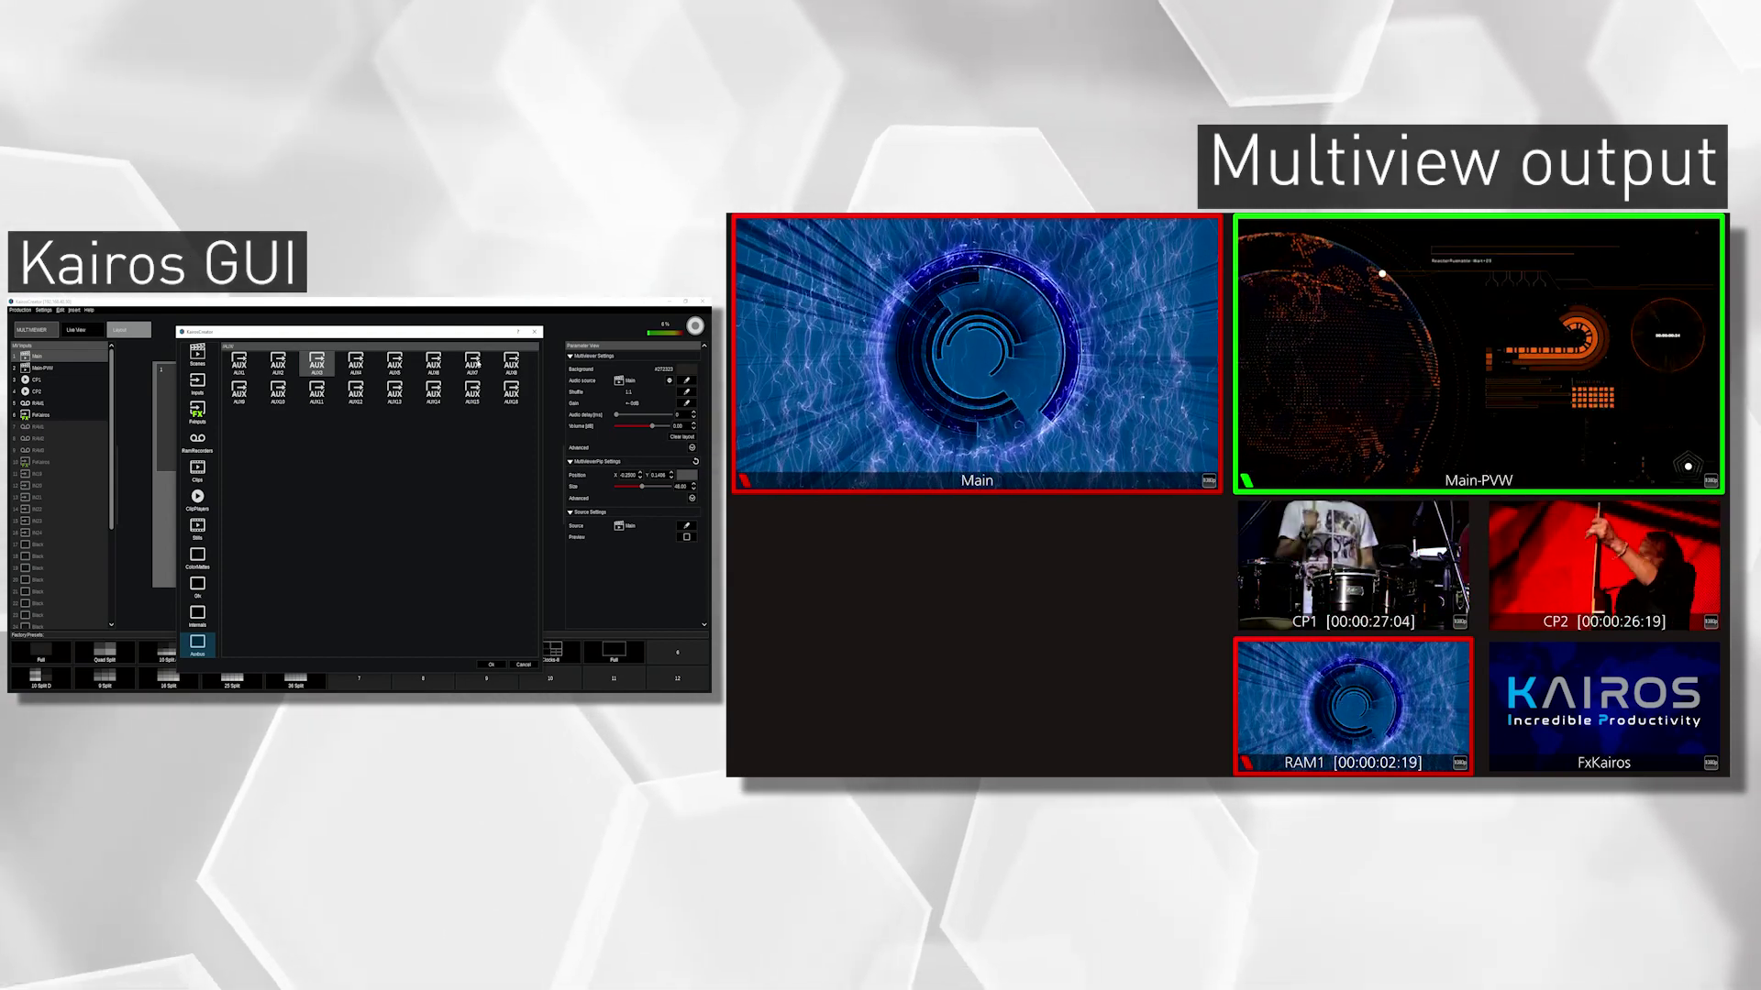
left_click(238, 362)
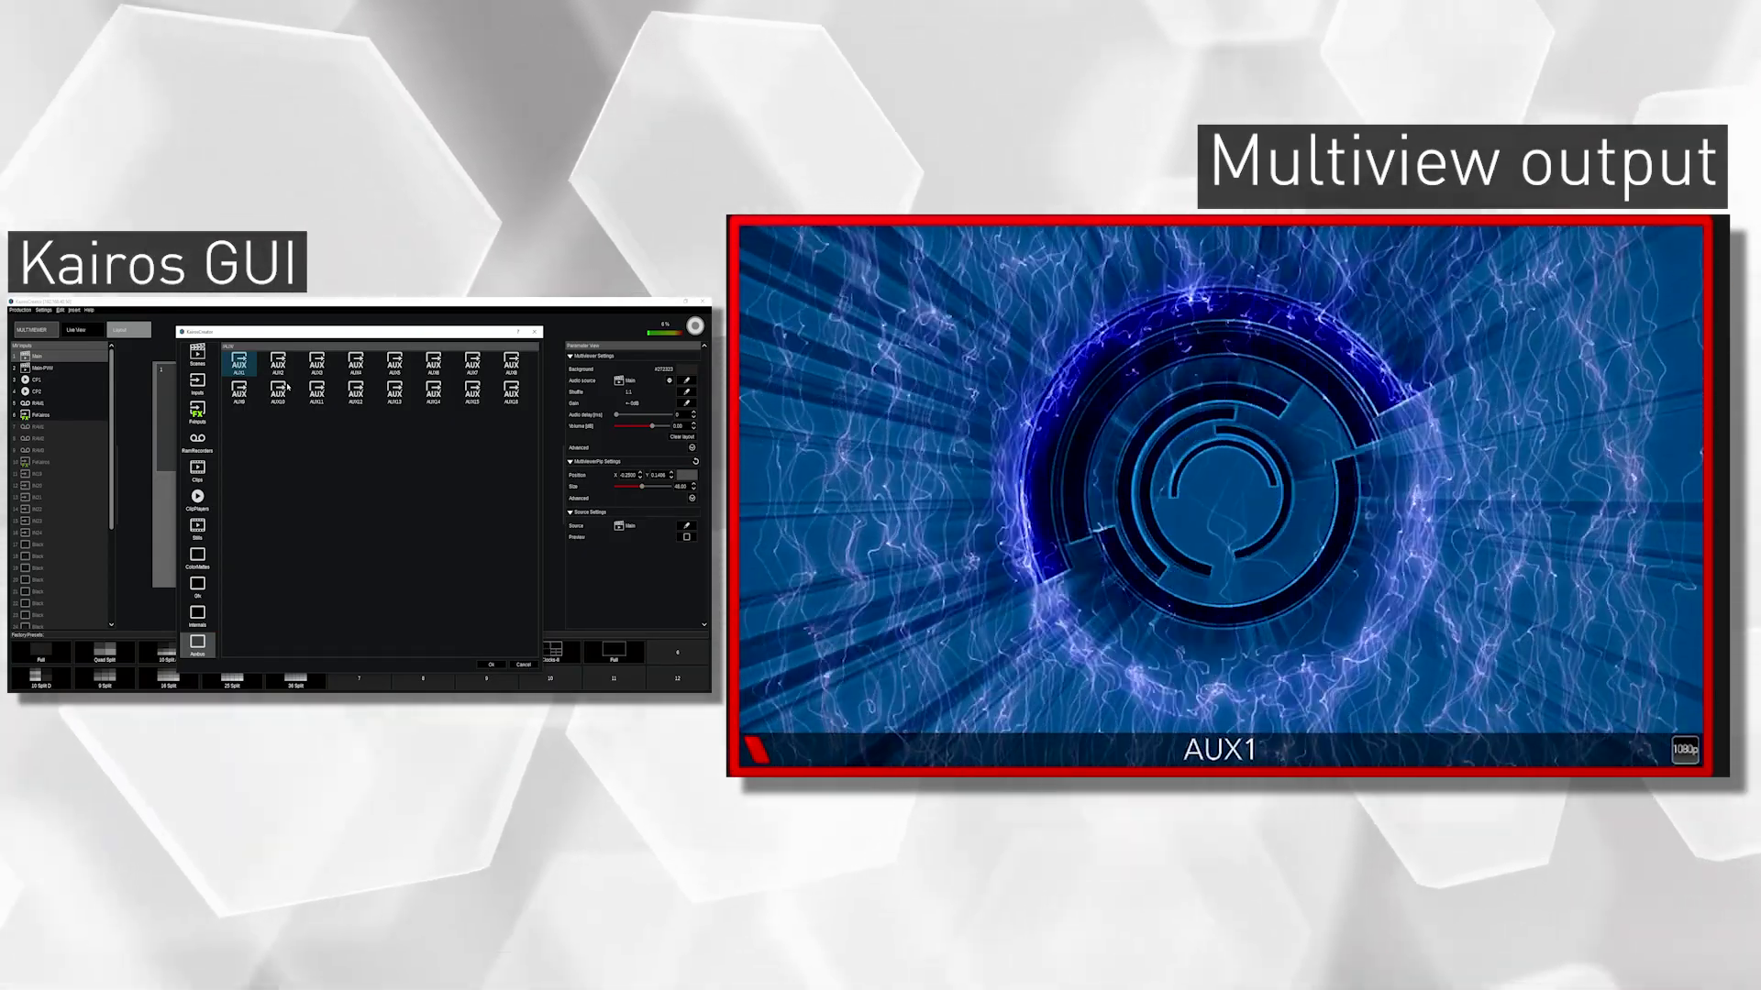
left_click(523, 663)
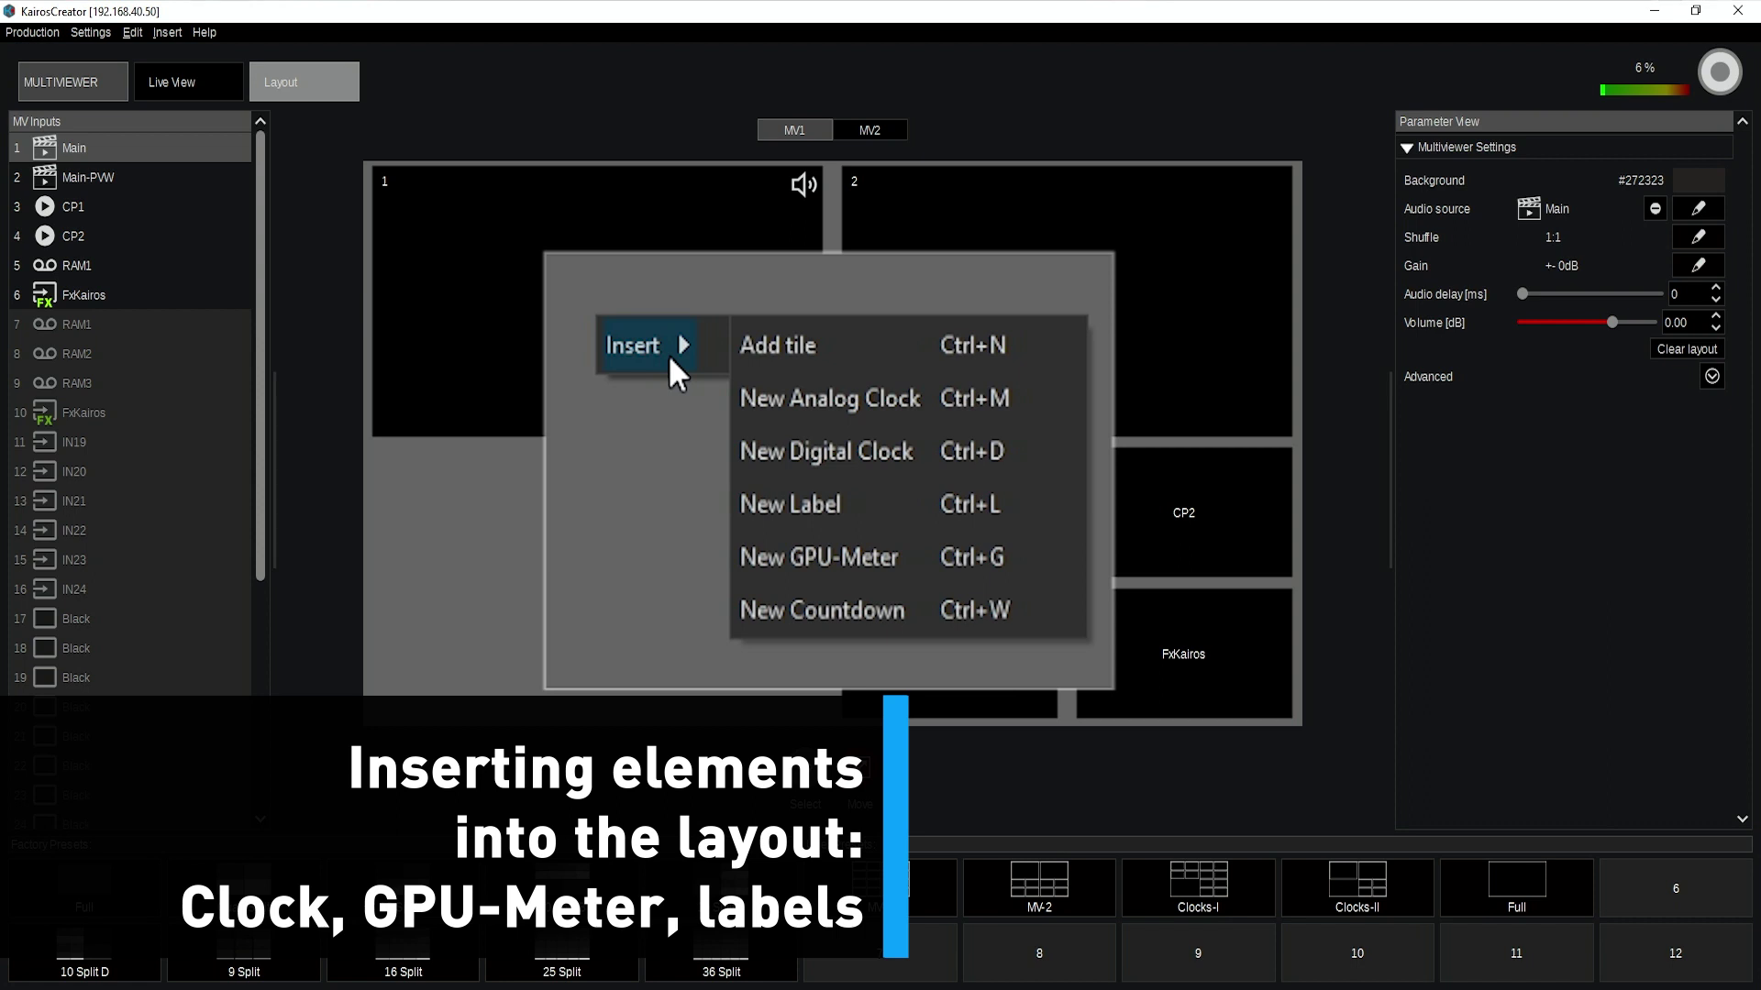
Insert AnalogClock-1, scale it down and place it in the lower-left area below Main.
left_click(668, 530)
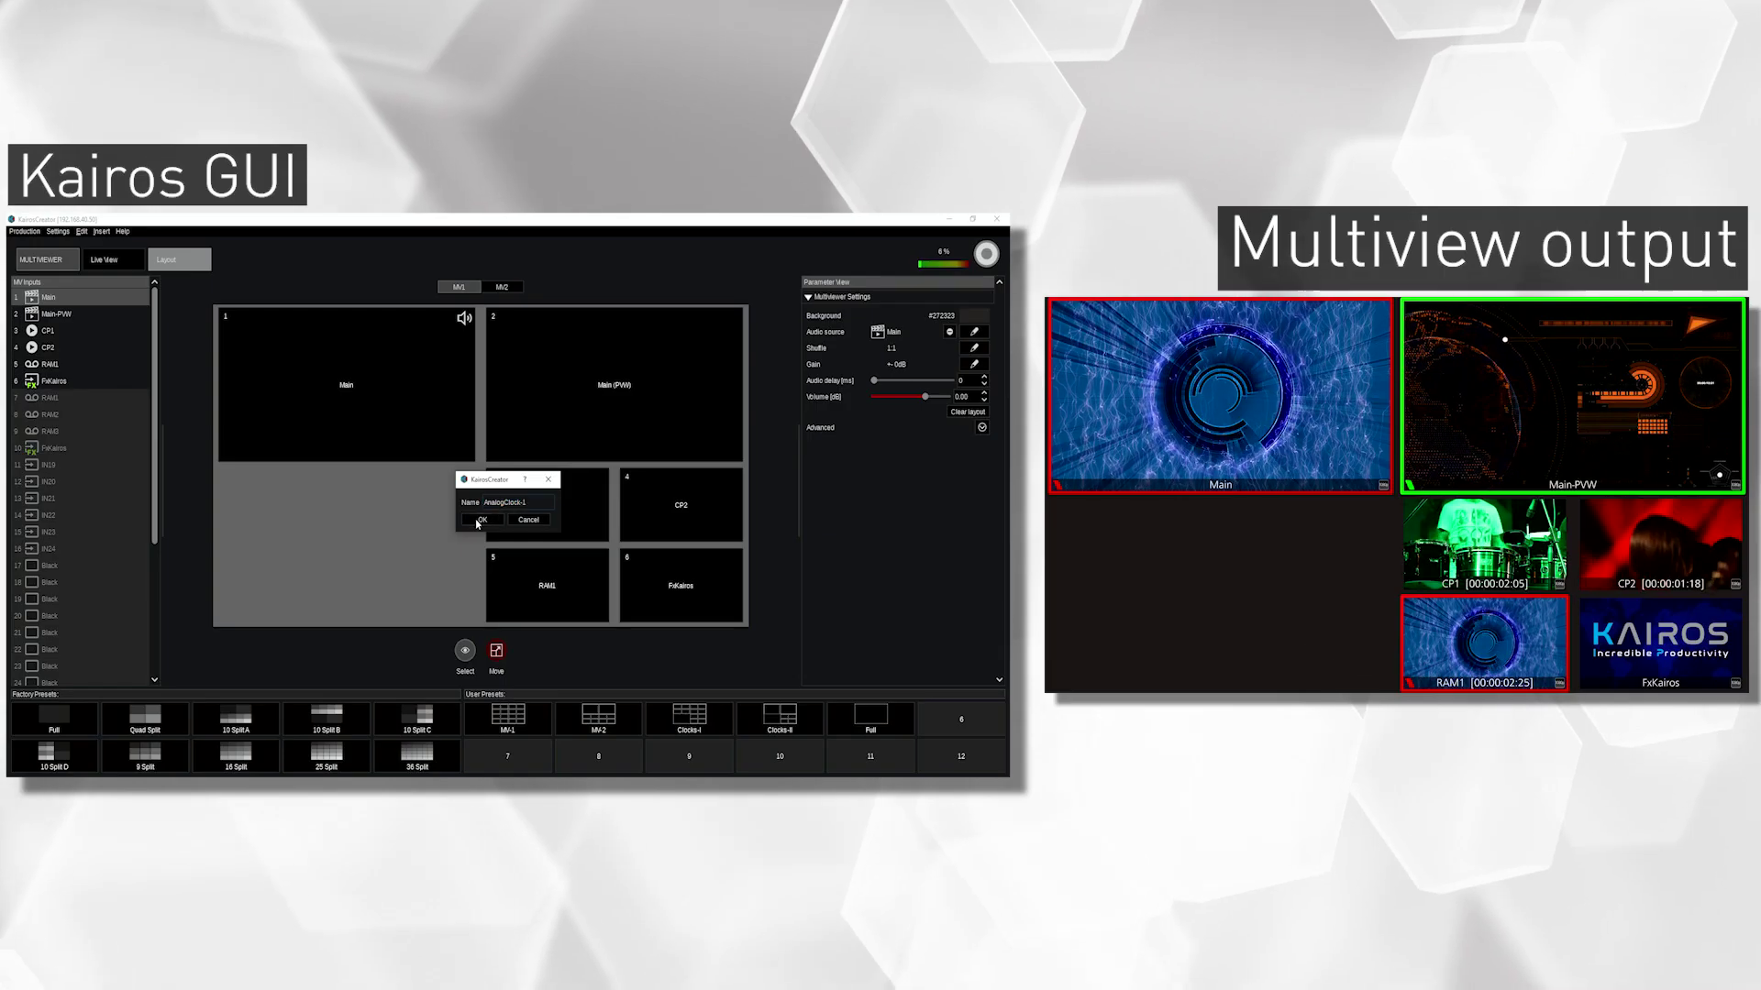
left_click(860, 539)
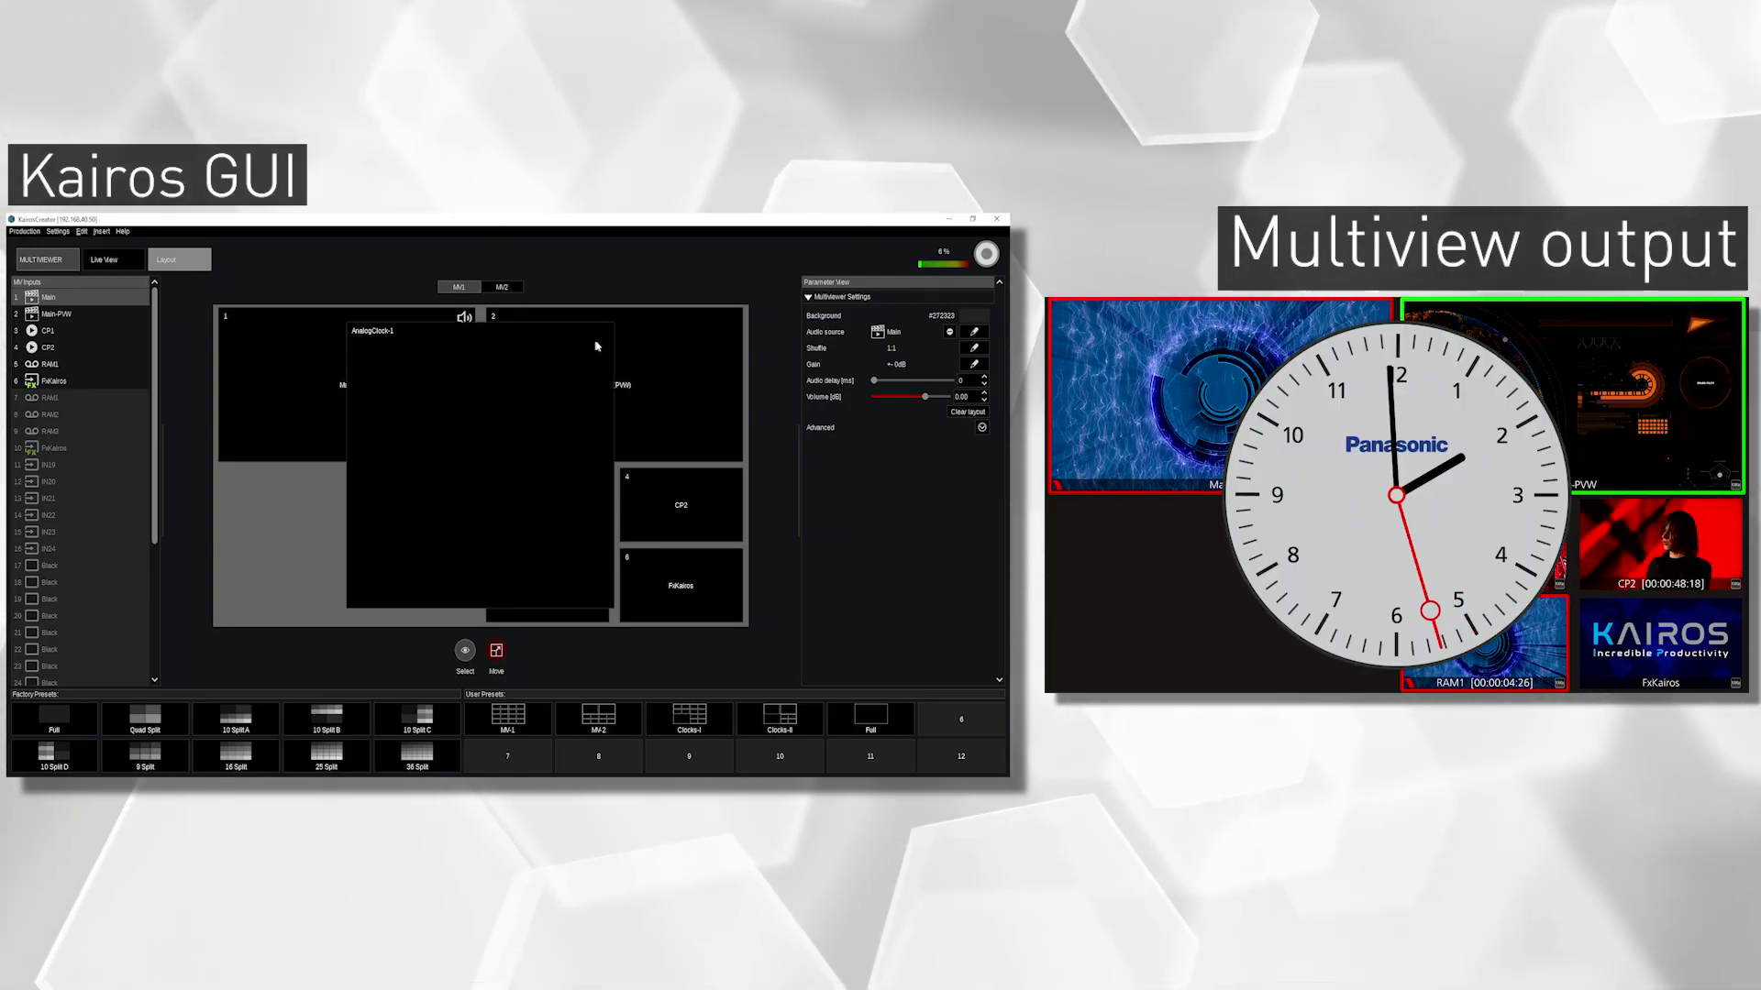
left_click(534, 399)
scroll(545, 406, "down", 5)
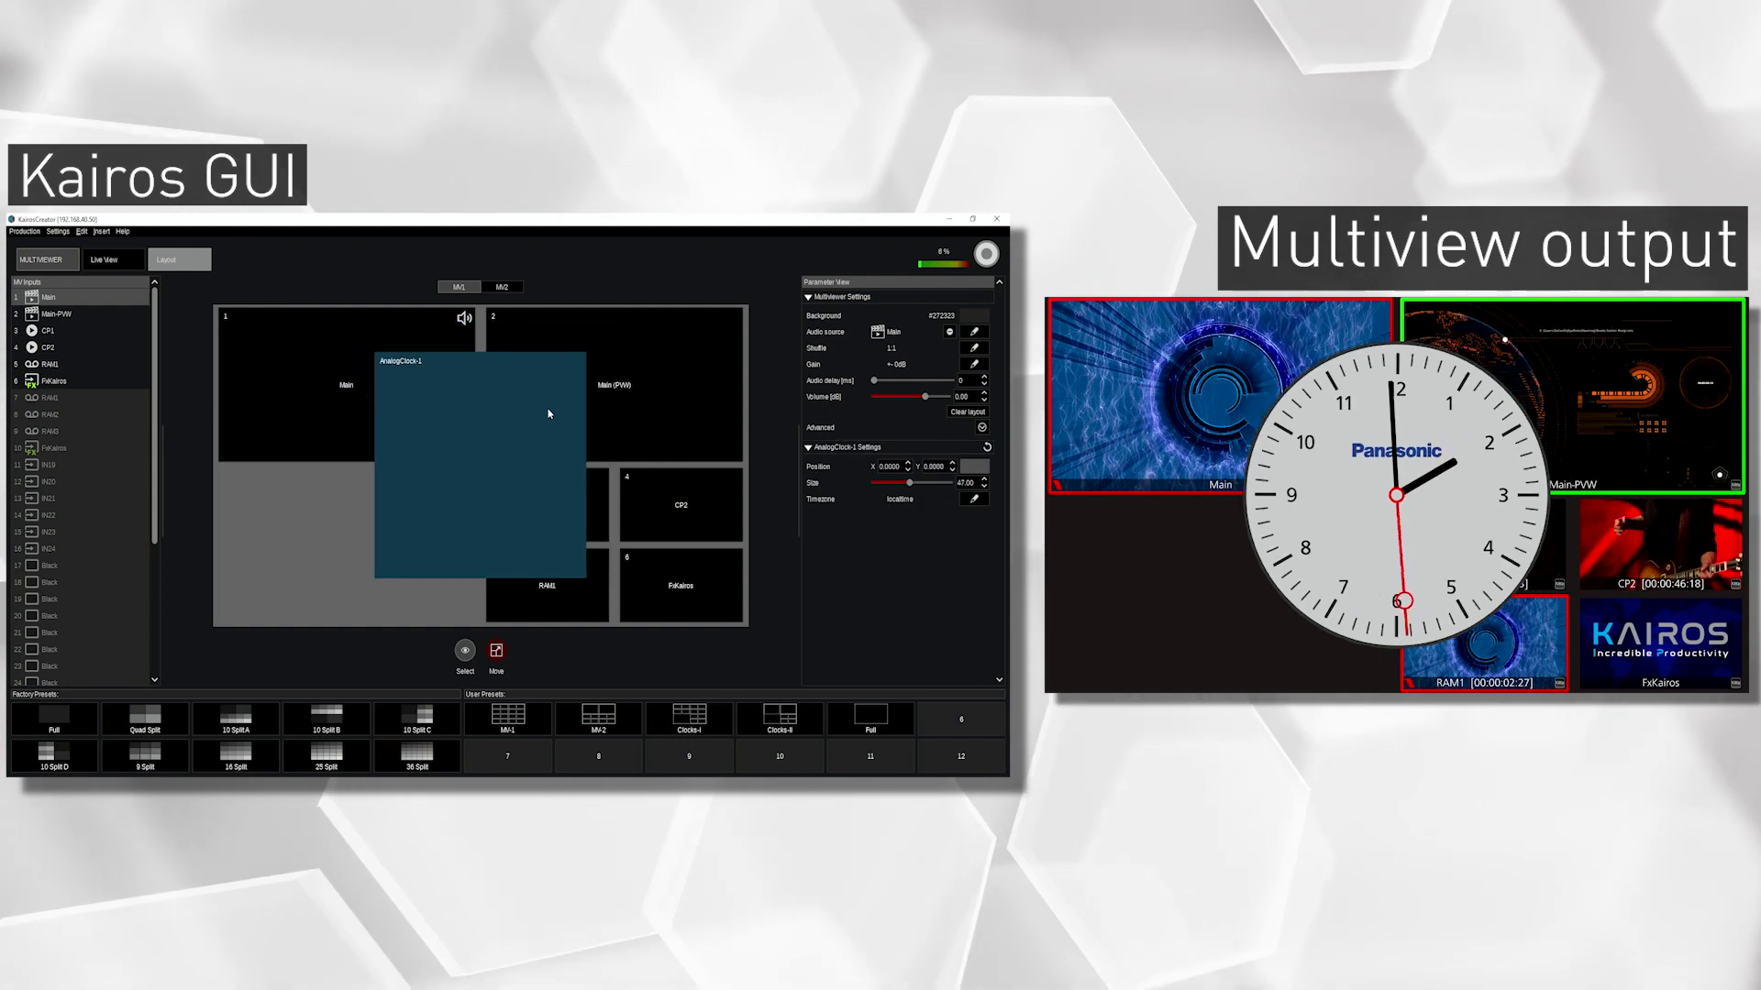
scroll(550, 418, "down", 3)
left_click_drag(485, 462, 280, 528)
scroll(284, 525, "up", 3)
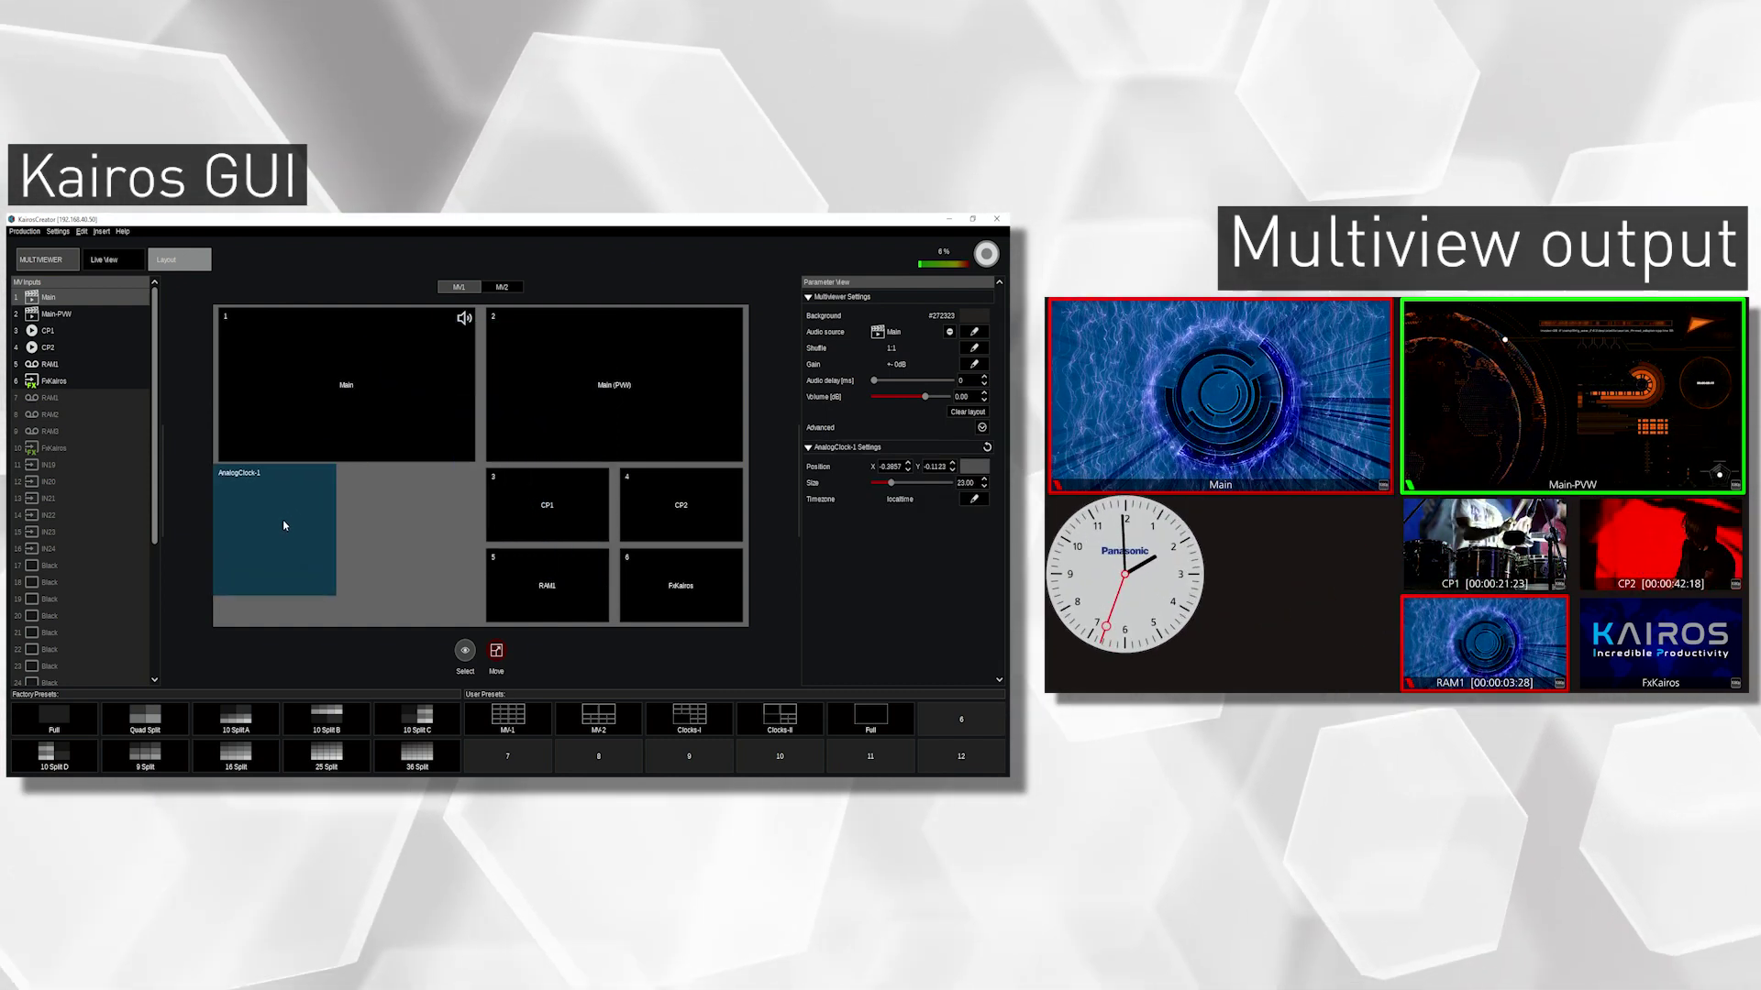
scroll(284, 526, "up", 3)
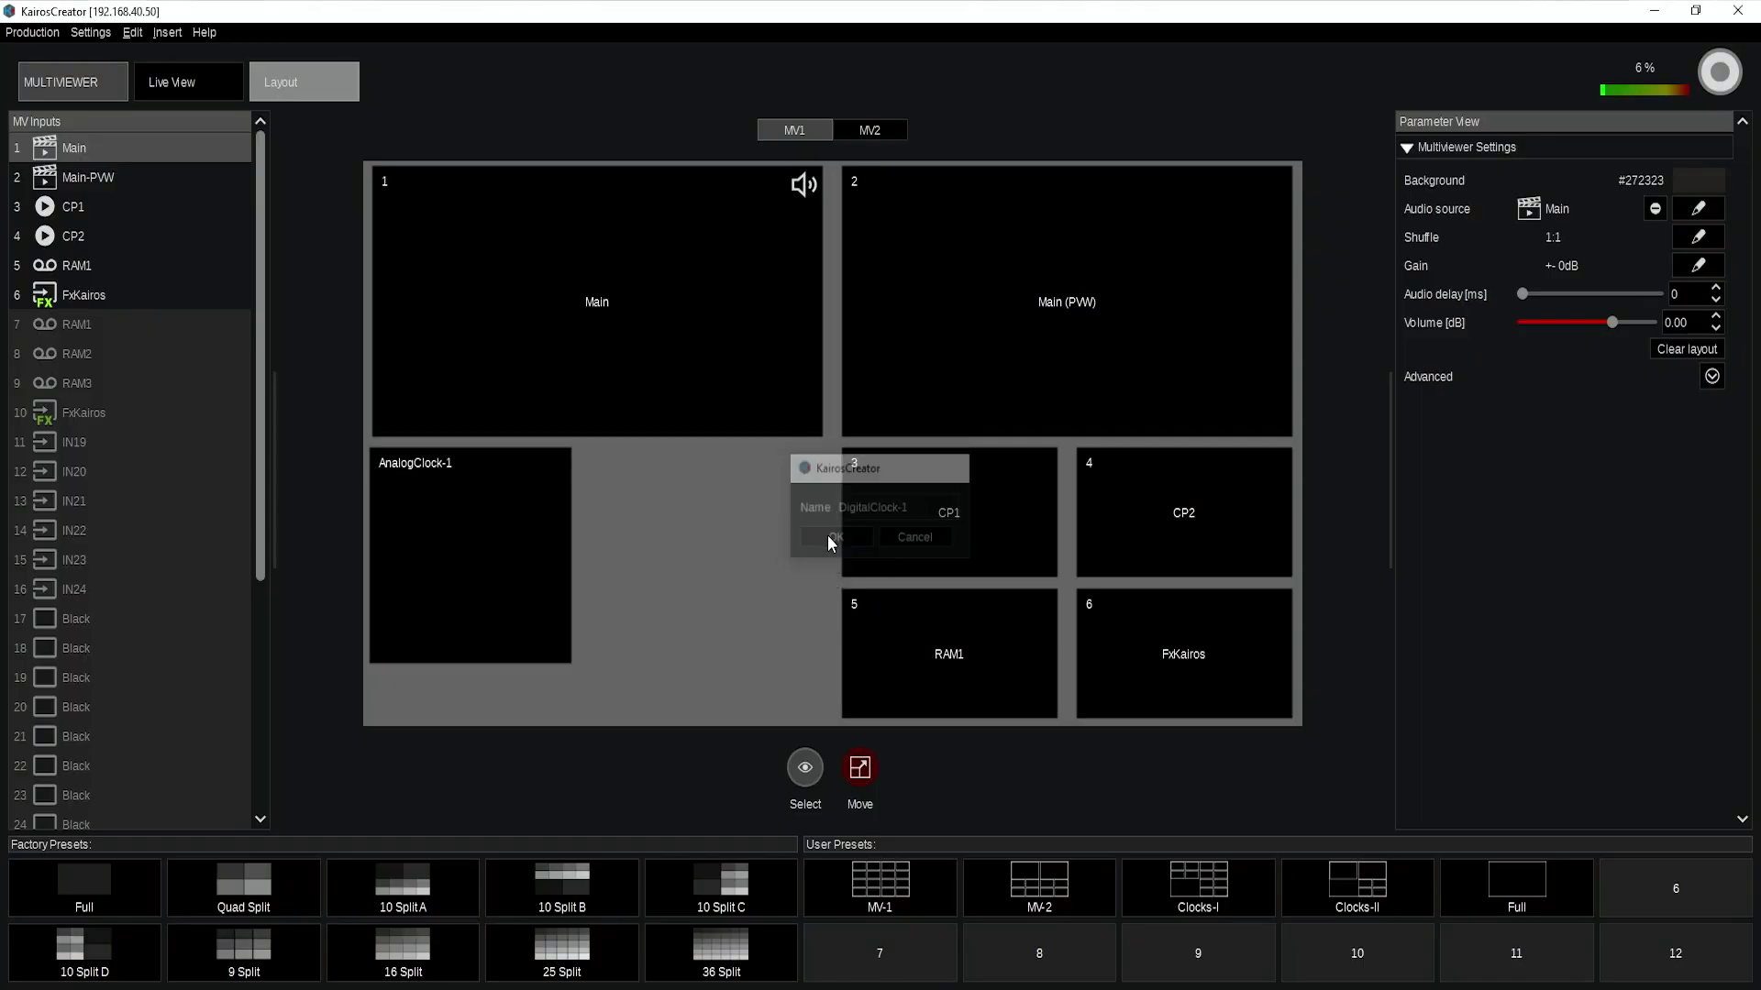
Place DigitalClock-1 beside the analog clock, colour it green and enable Show frame nr.
left_click_drag(778, 460, 644, 536)
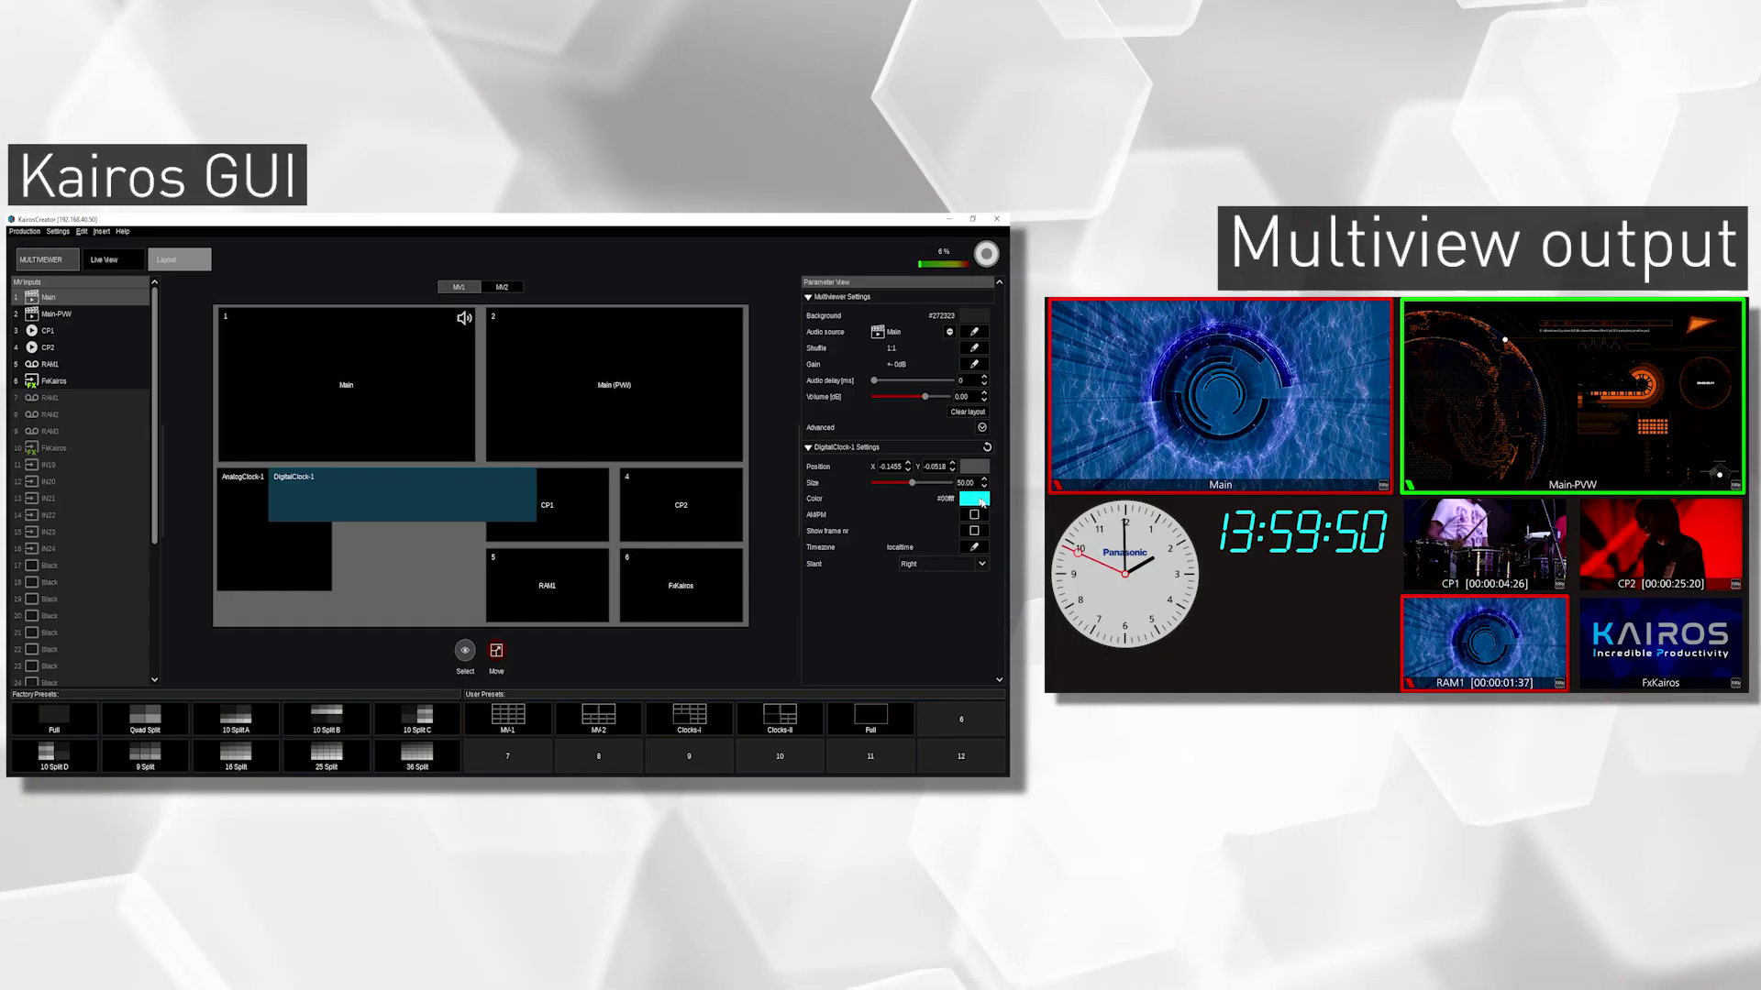
left_click(977, 500)
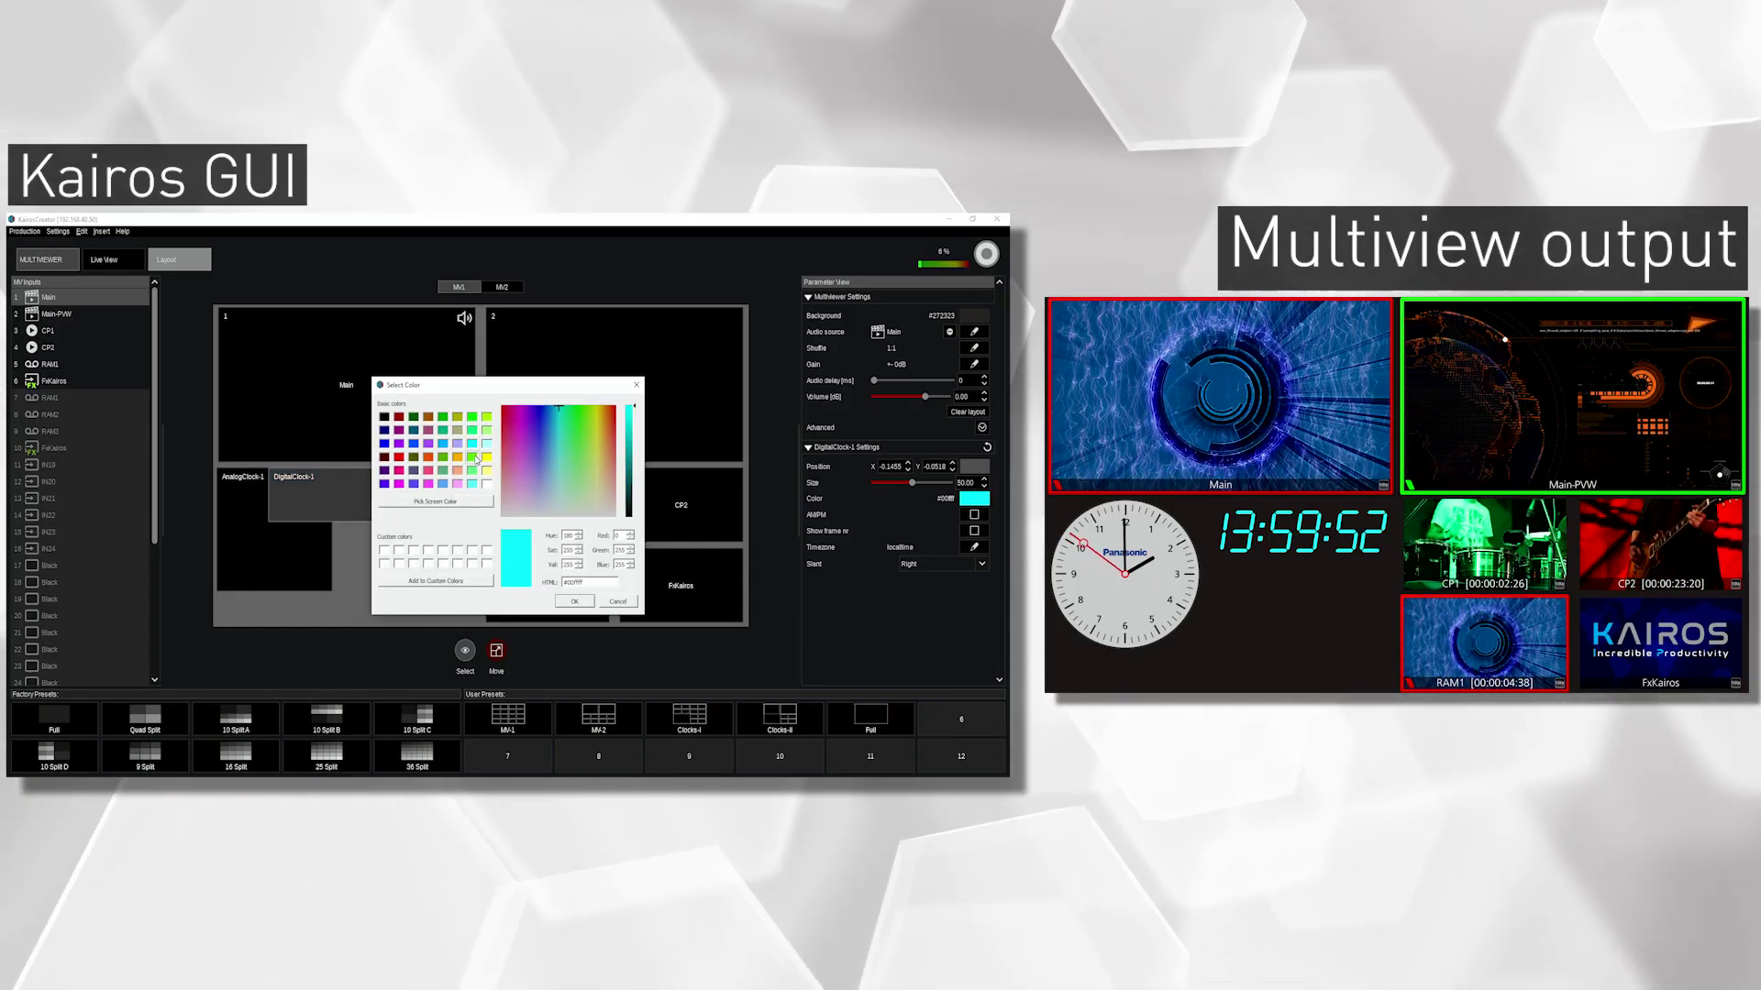
left_click(575, 602)
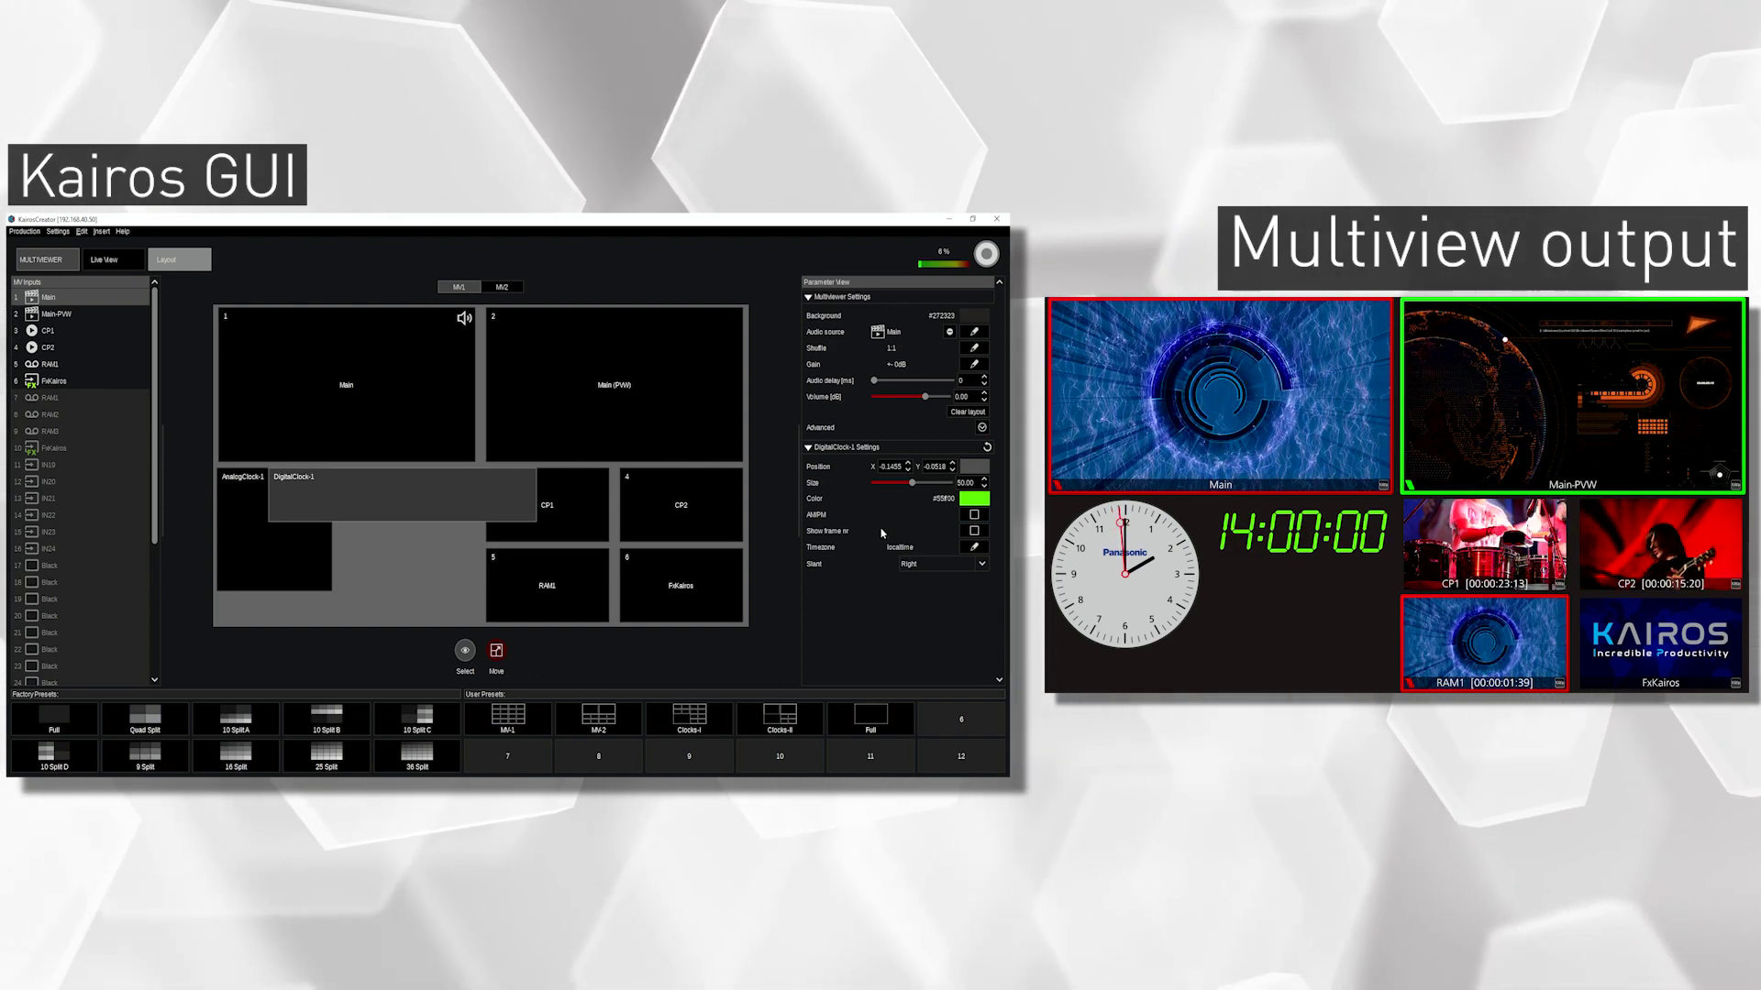
left_click(974, 531)
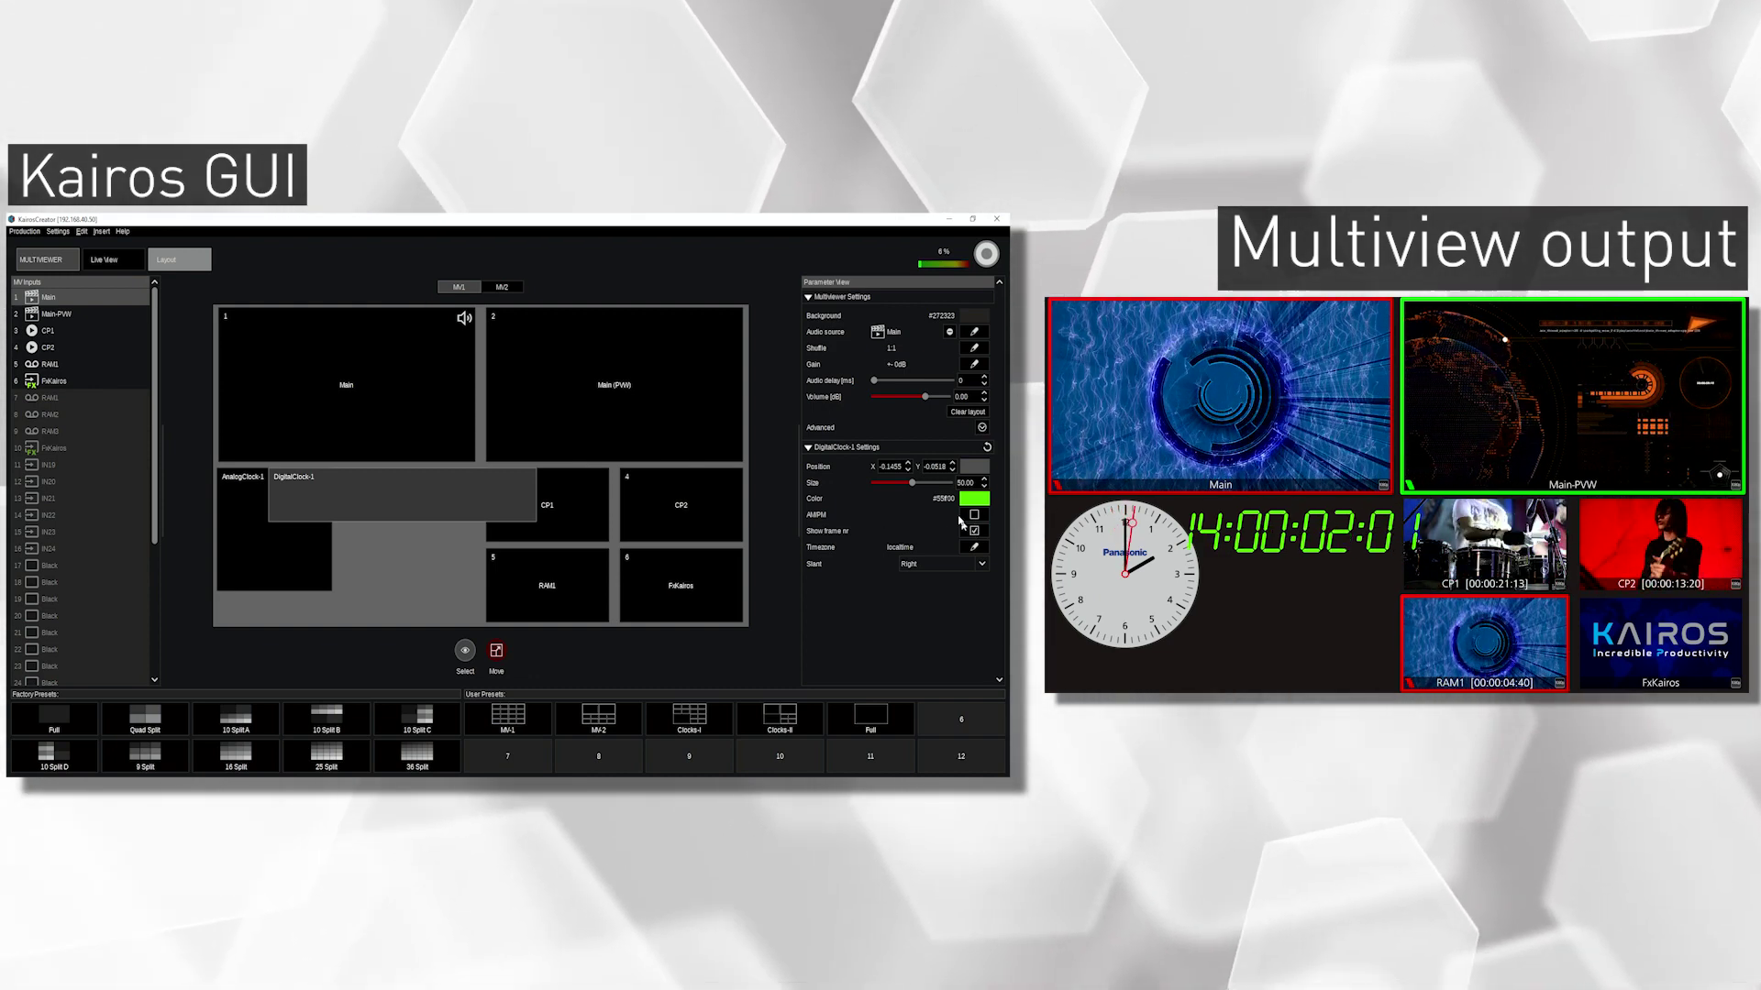
Shrink DigitalClock-1, nudge it into place and set its Slant to None.
scroll(454, 497, "down", 3)
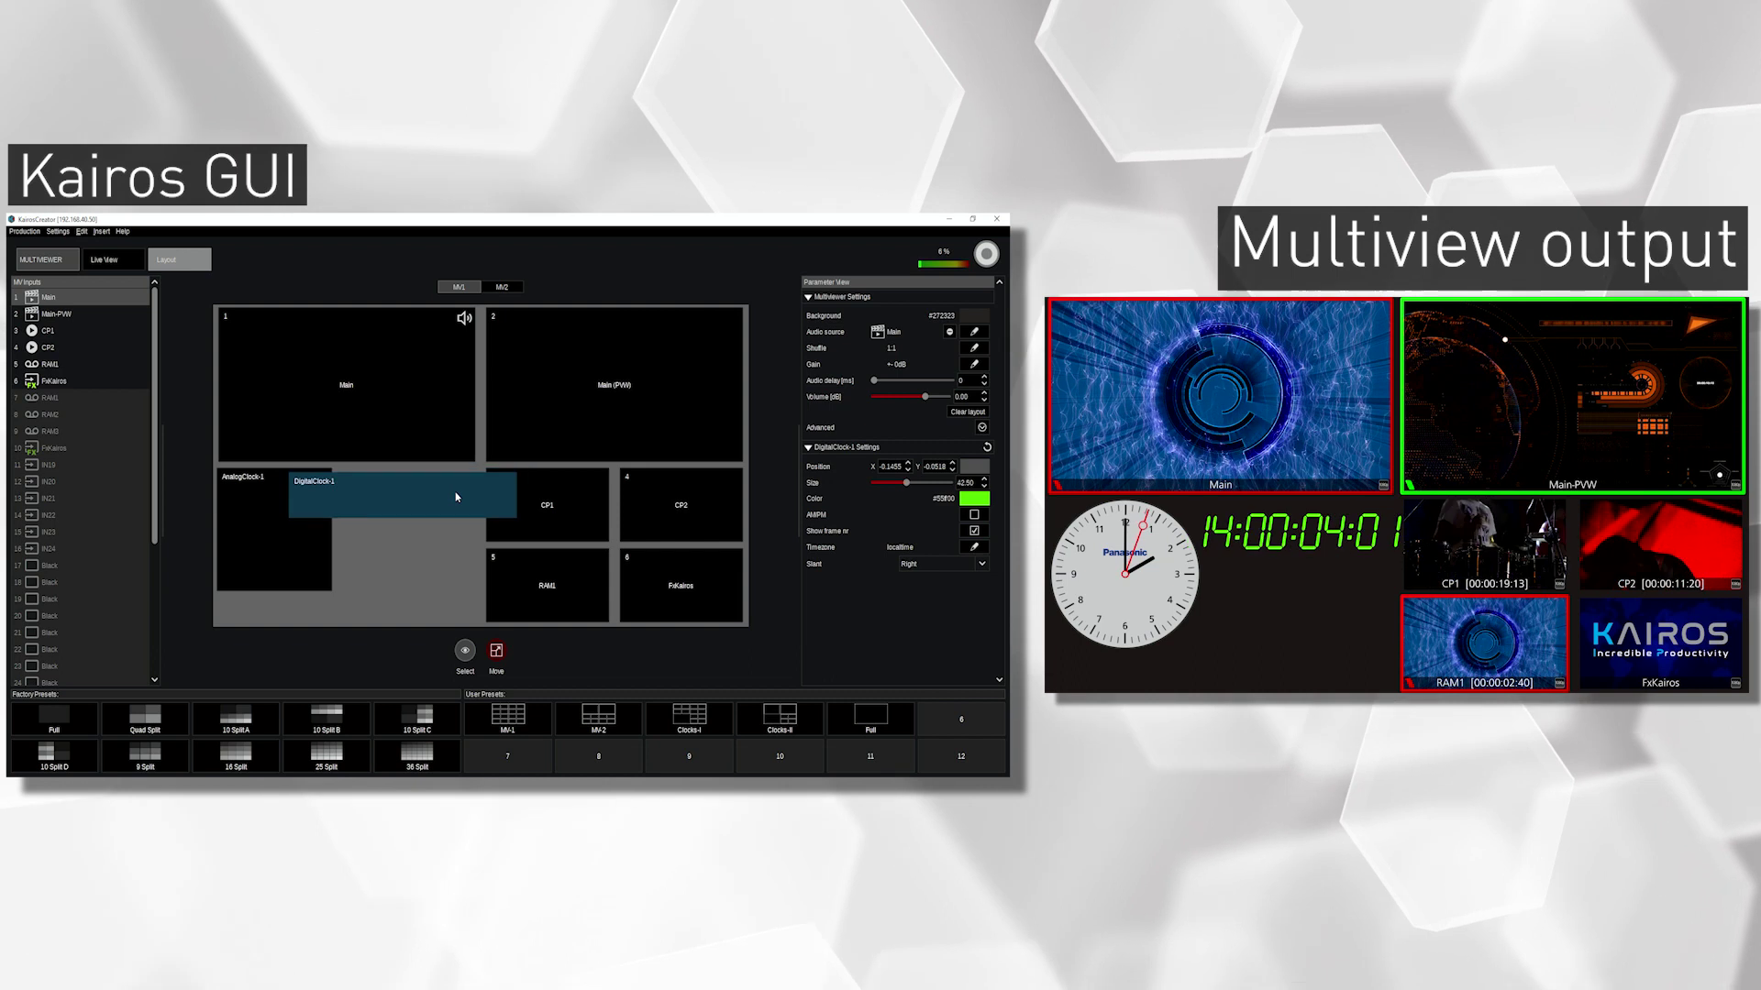
scroll(457, 497, "down", 1)
left_click_drag(455, 501, 460, 496)
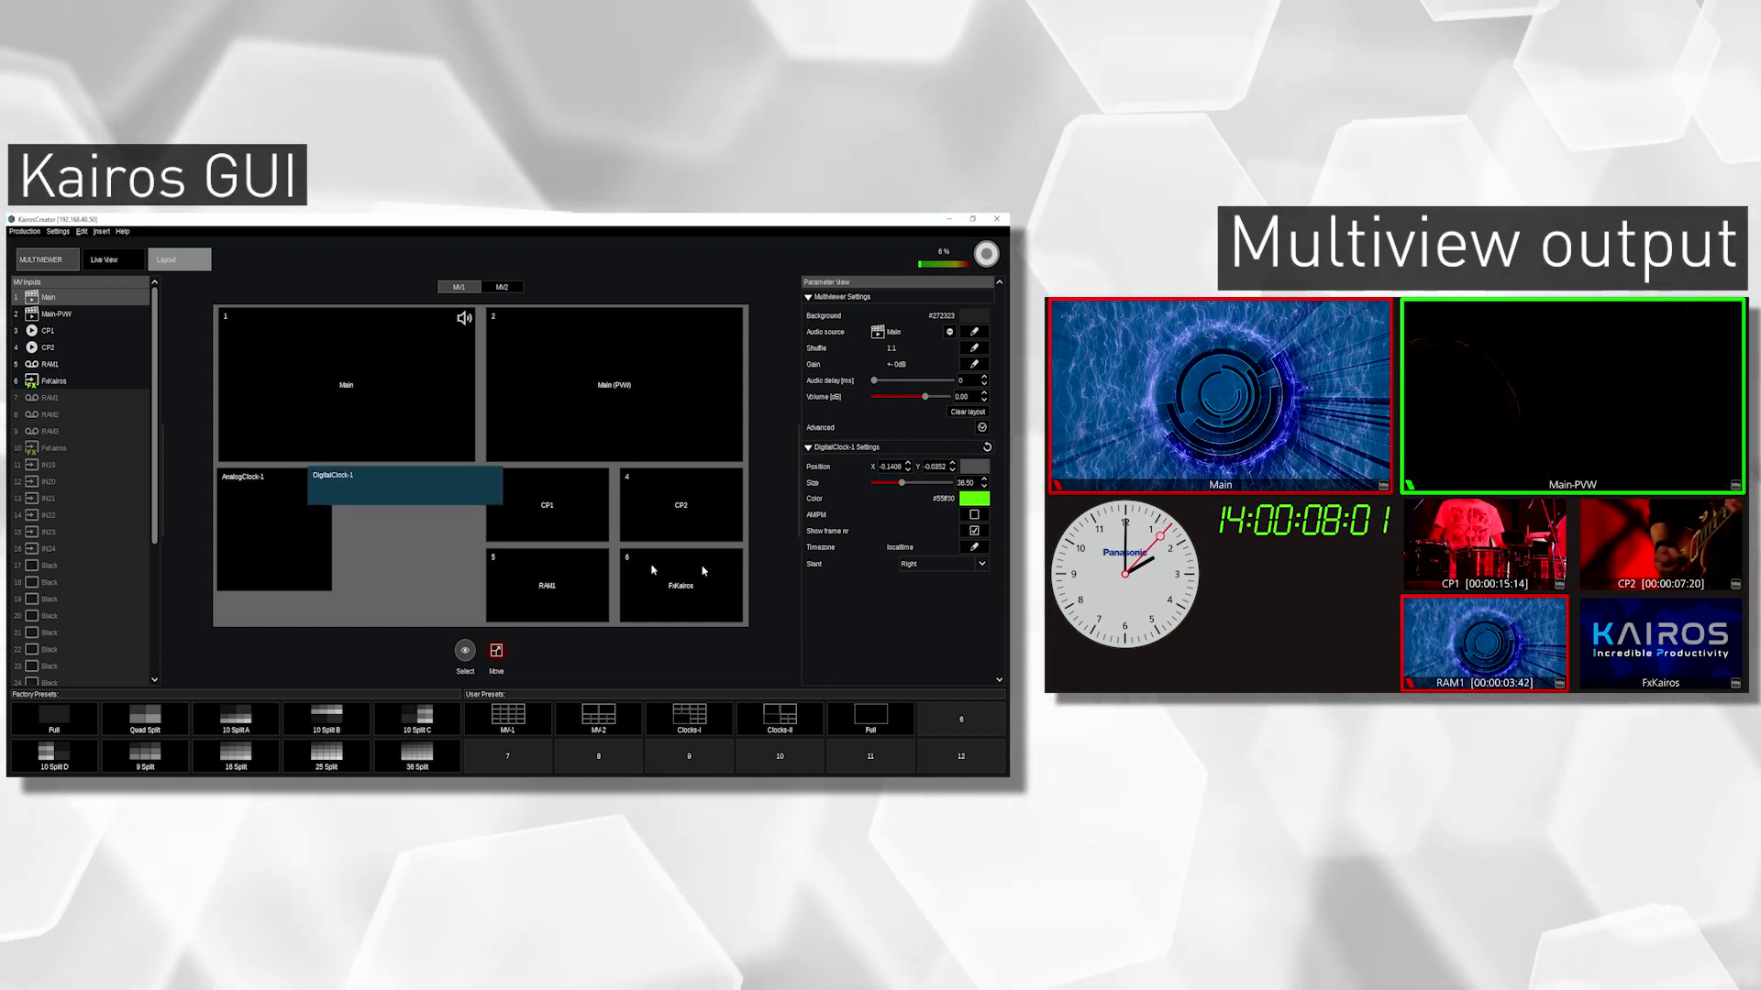
left_click(922, 564)
left_click(911, 591)
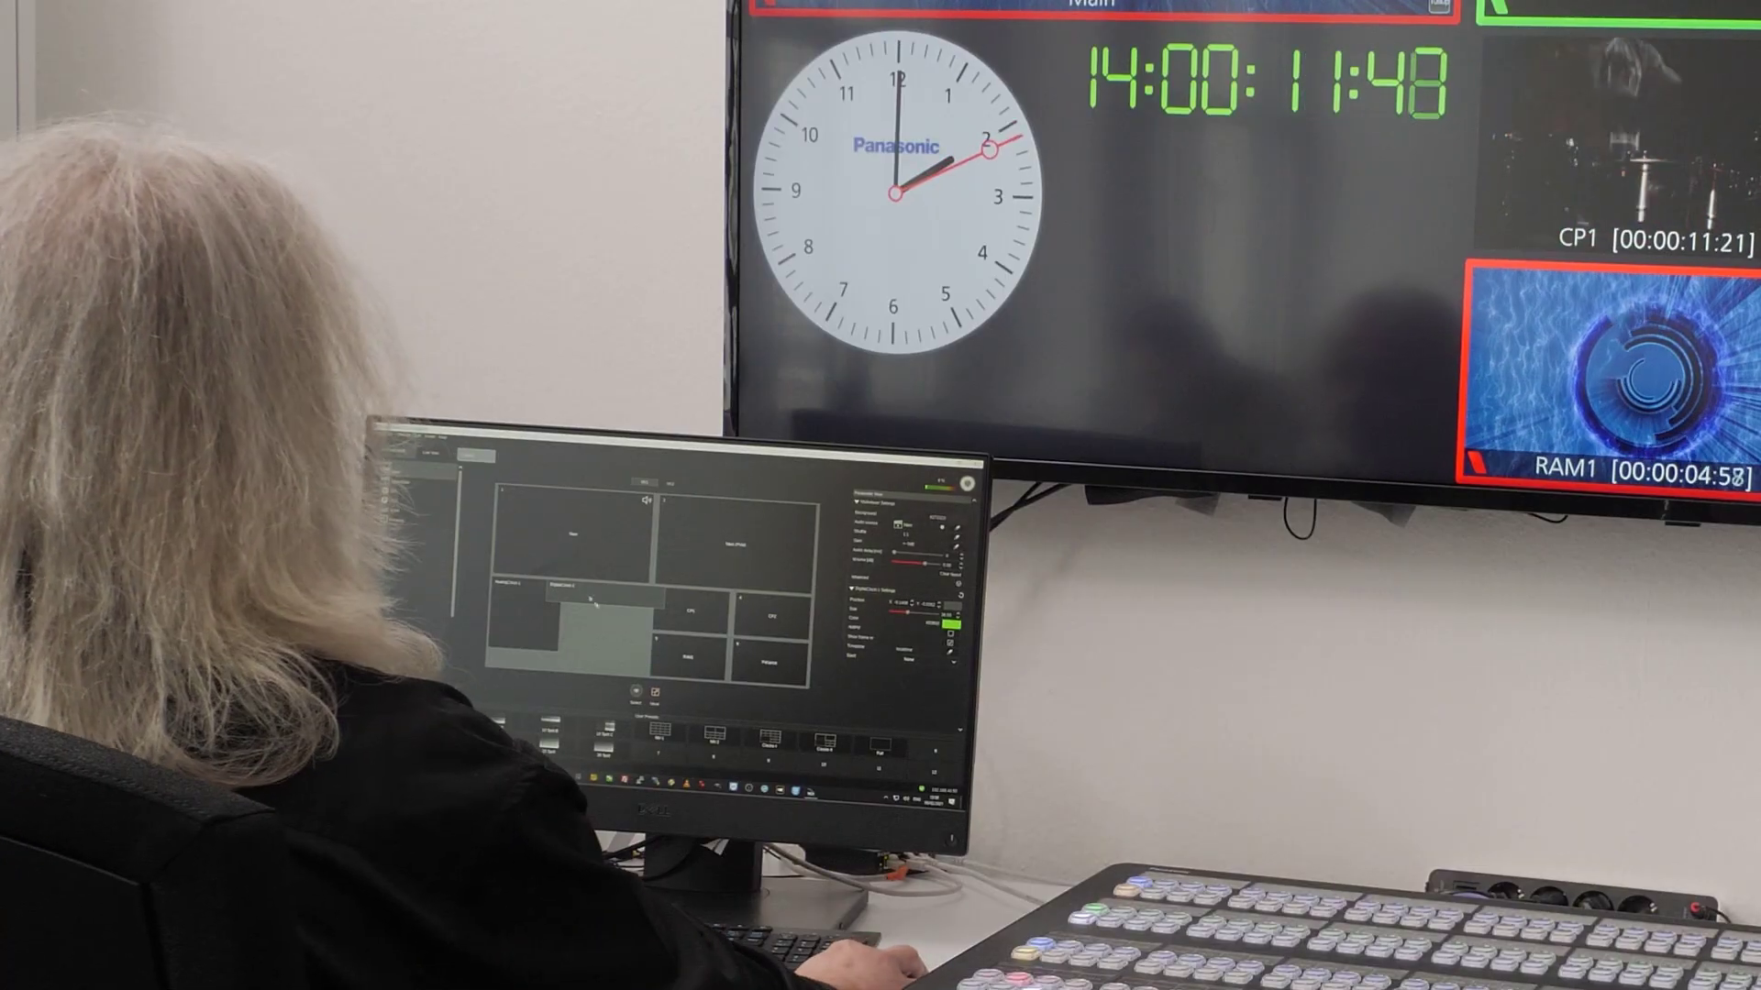
Shrink the Germany label to about size 5.5 and position it under DigitalClock-1.
left_click(591, 598)
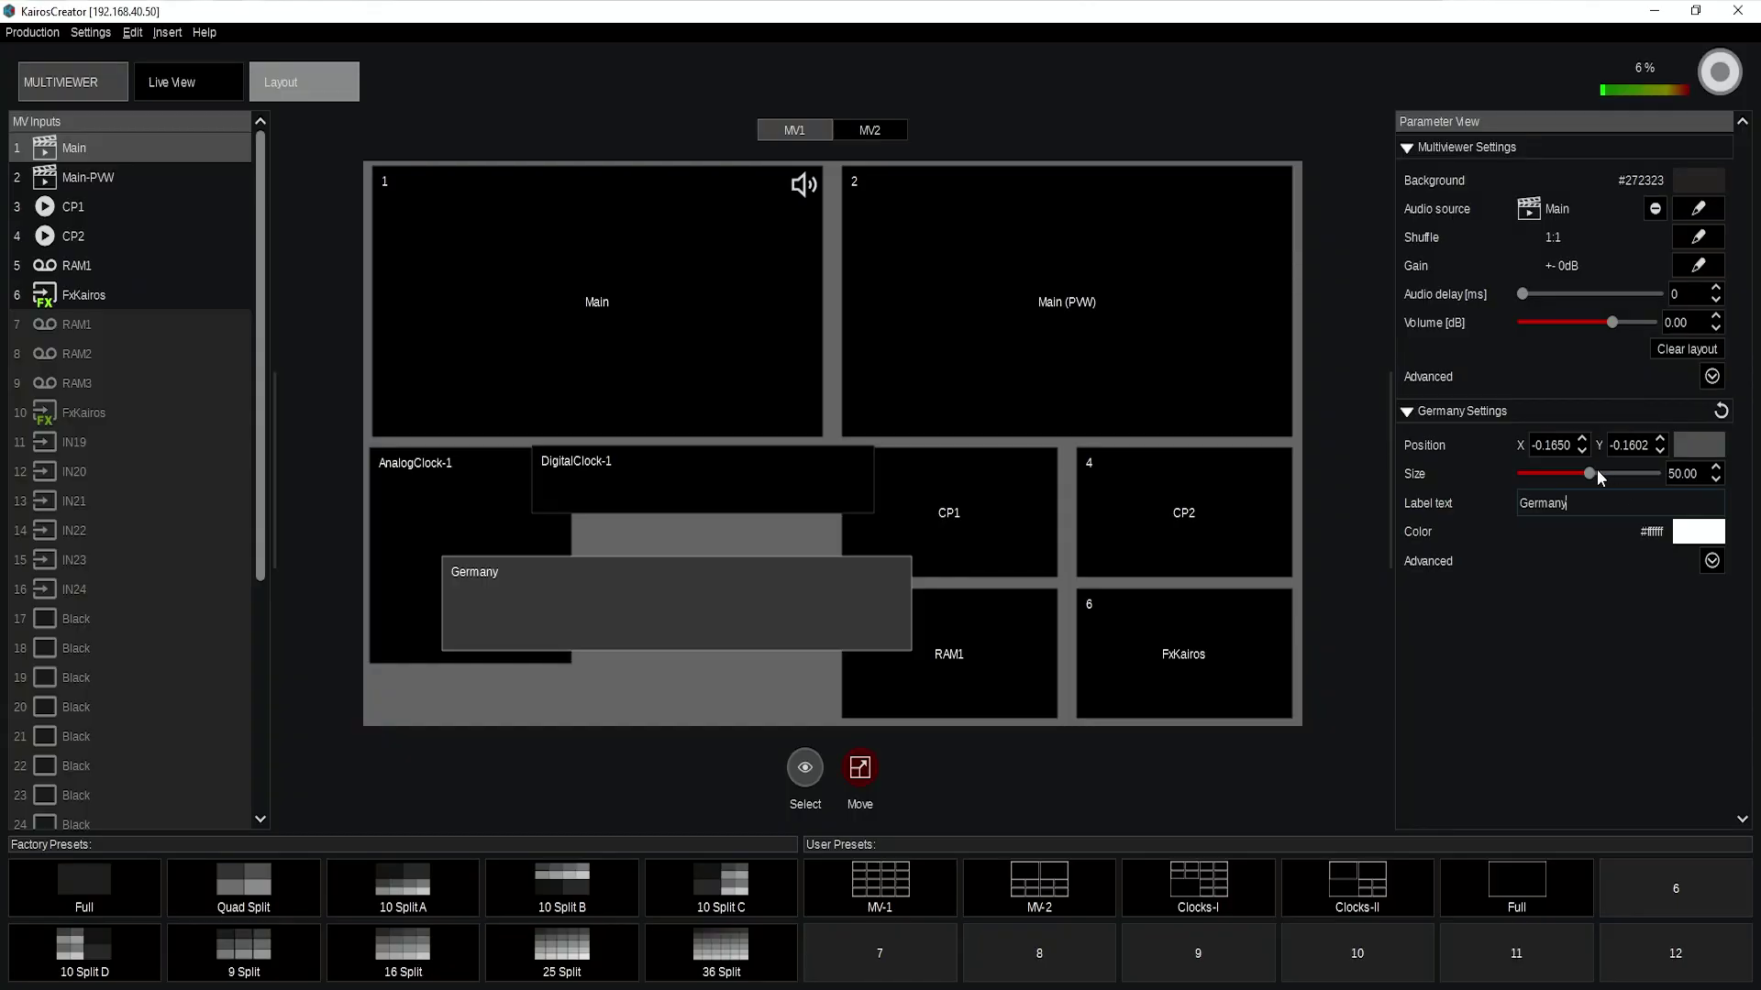
left_click_drag(1589, 471, 1530, 487)
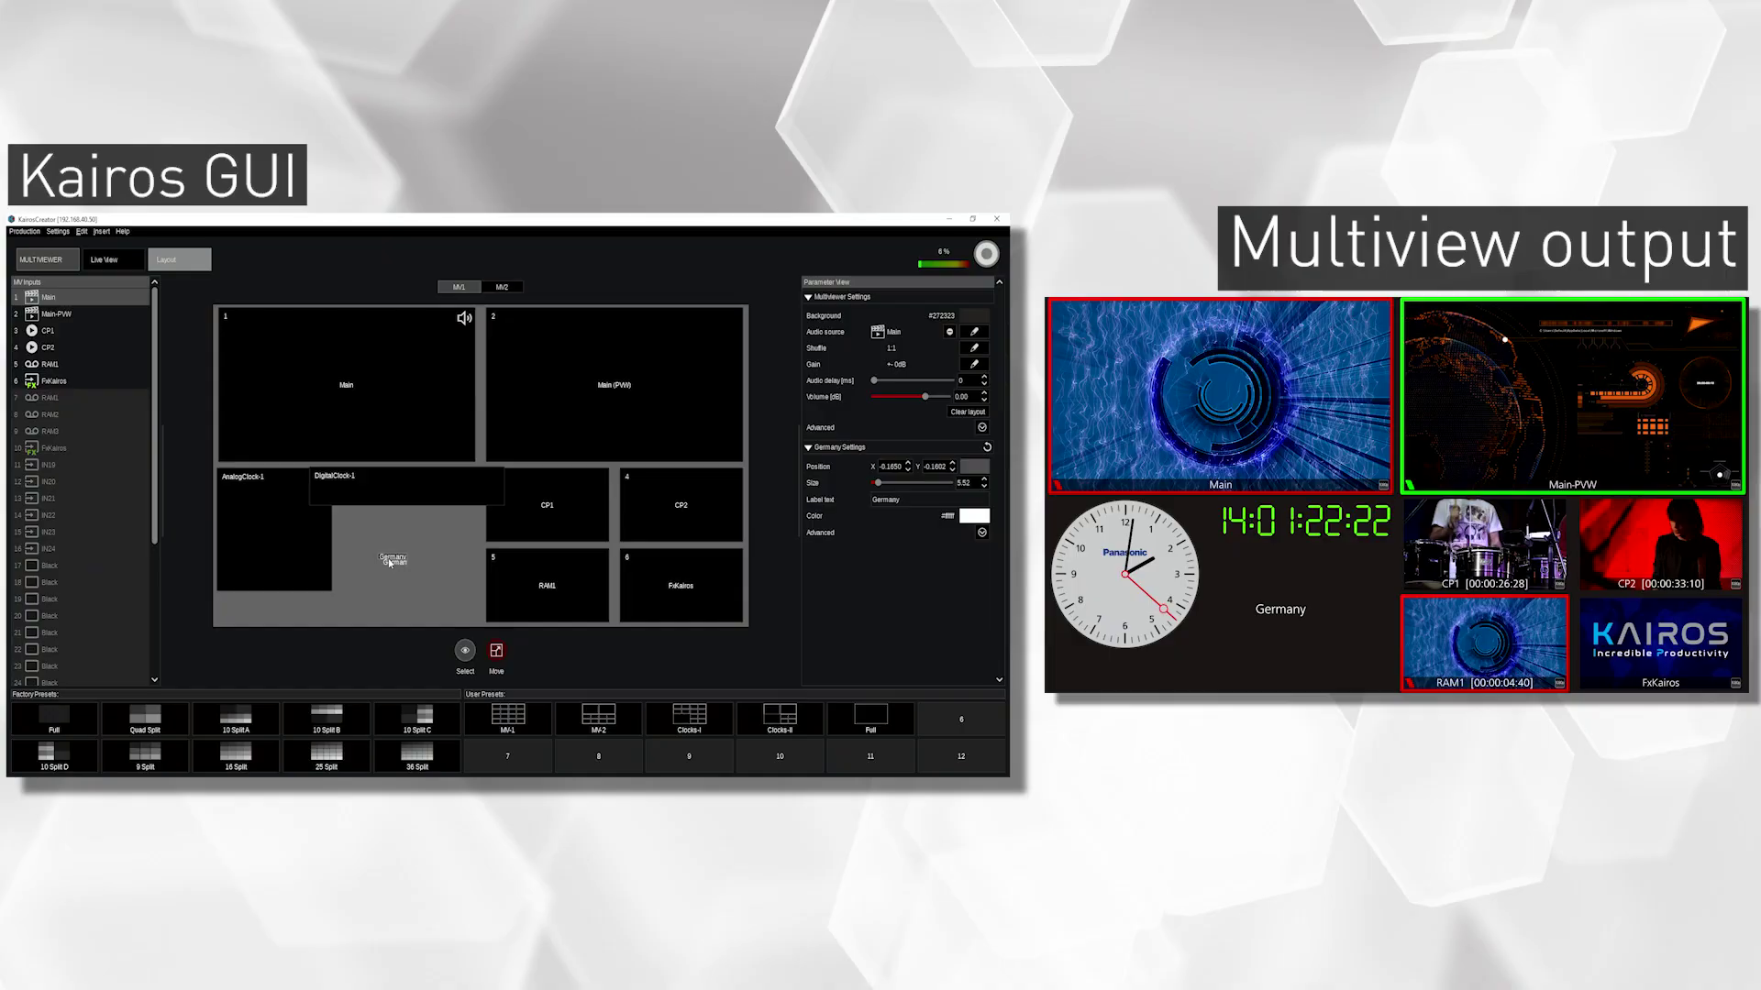
left_click_drag(707, 598, 793, 514)
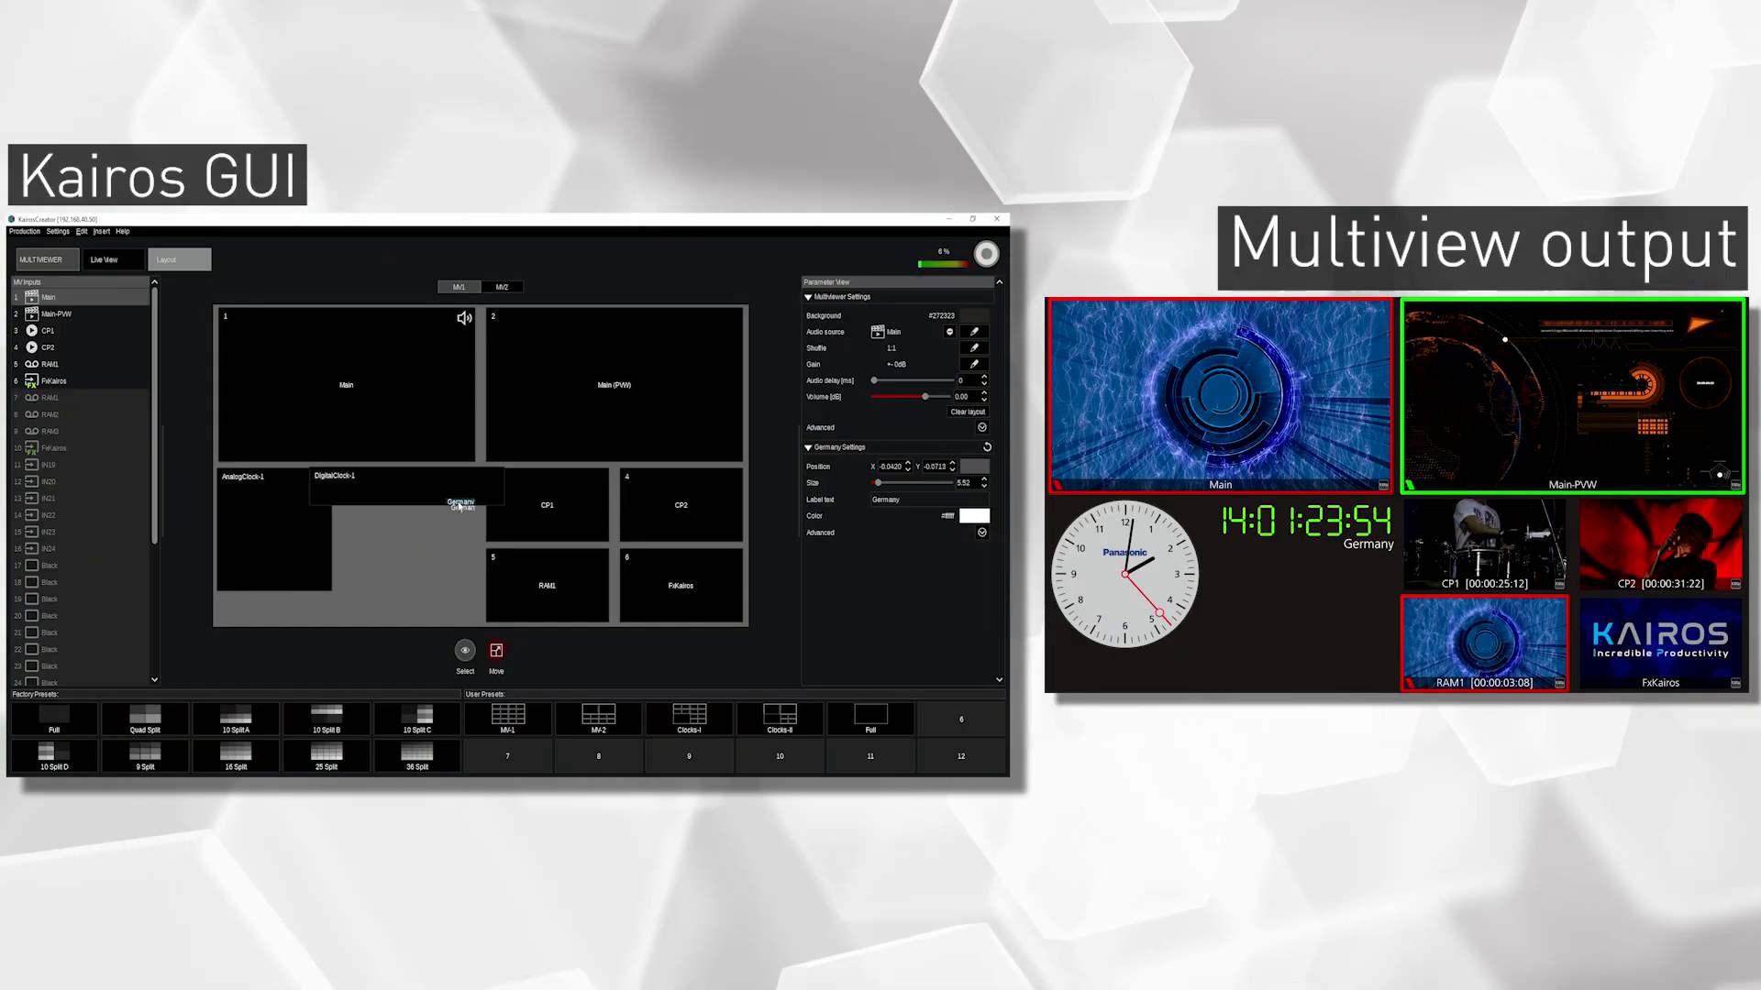
left_click_drag(460, 505, 451, 510)
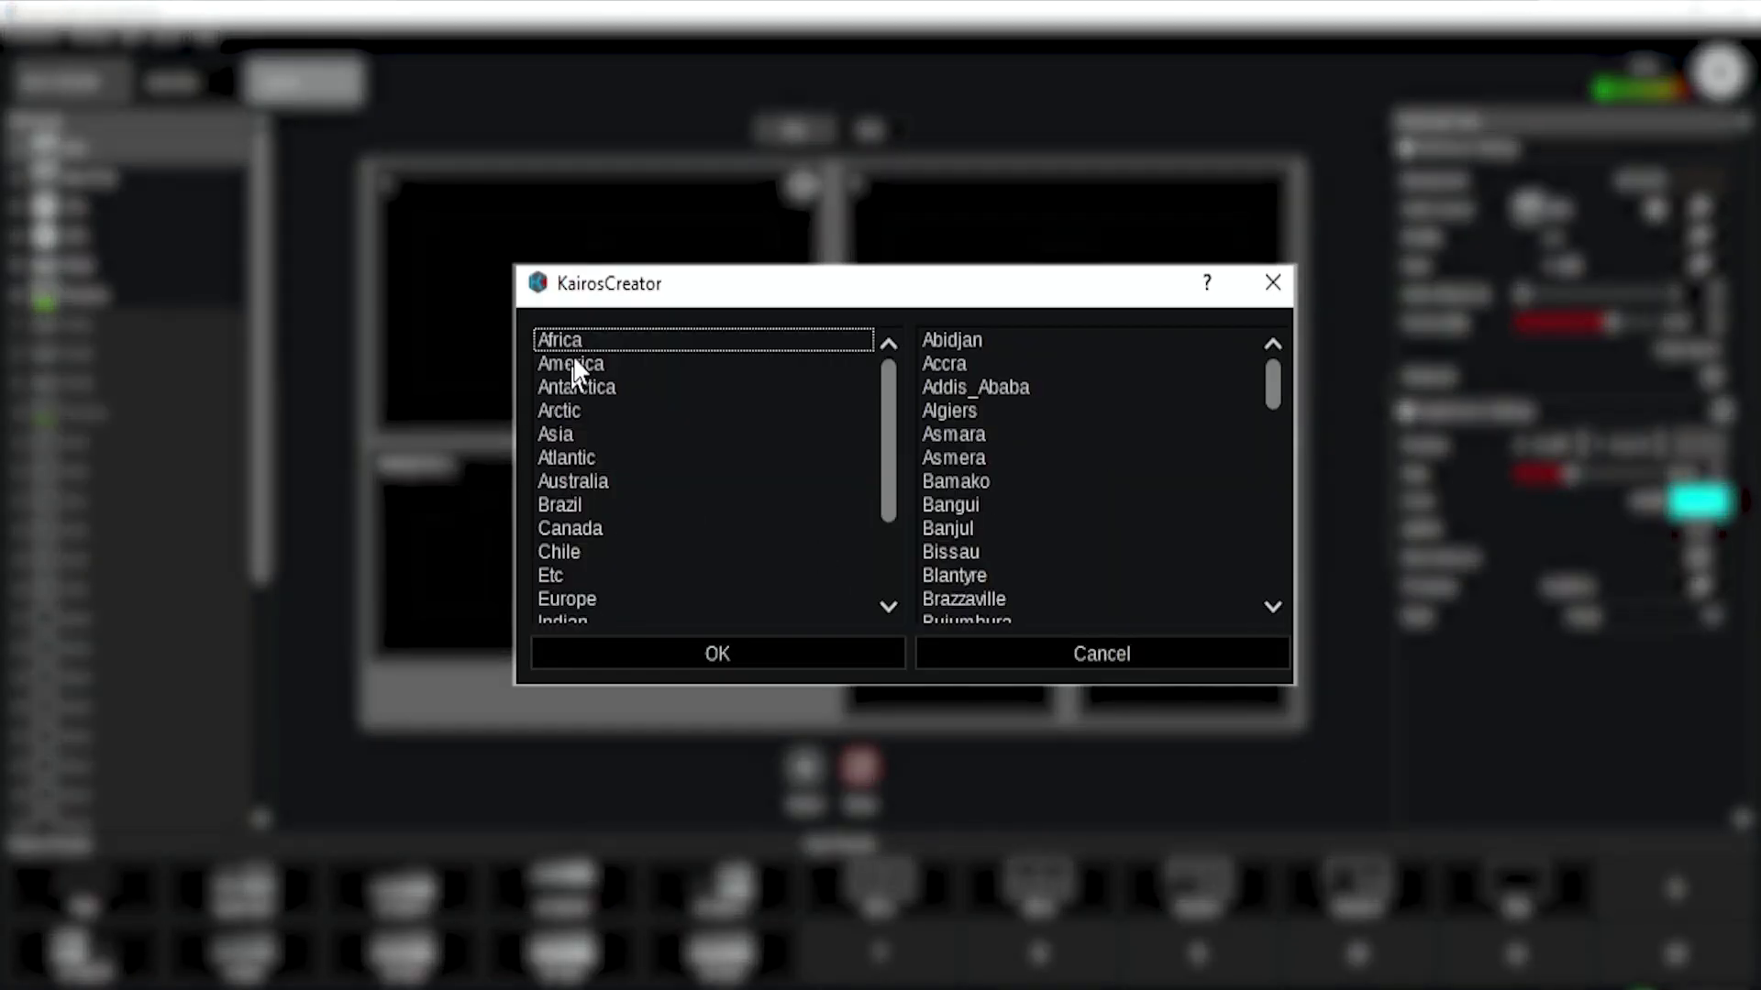
Set DigitalClock-2's timezone to Asia/Tokyo, confirm, and deselect the clock.
left_click(583, 437)
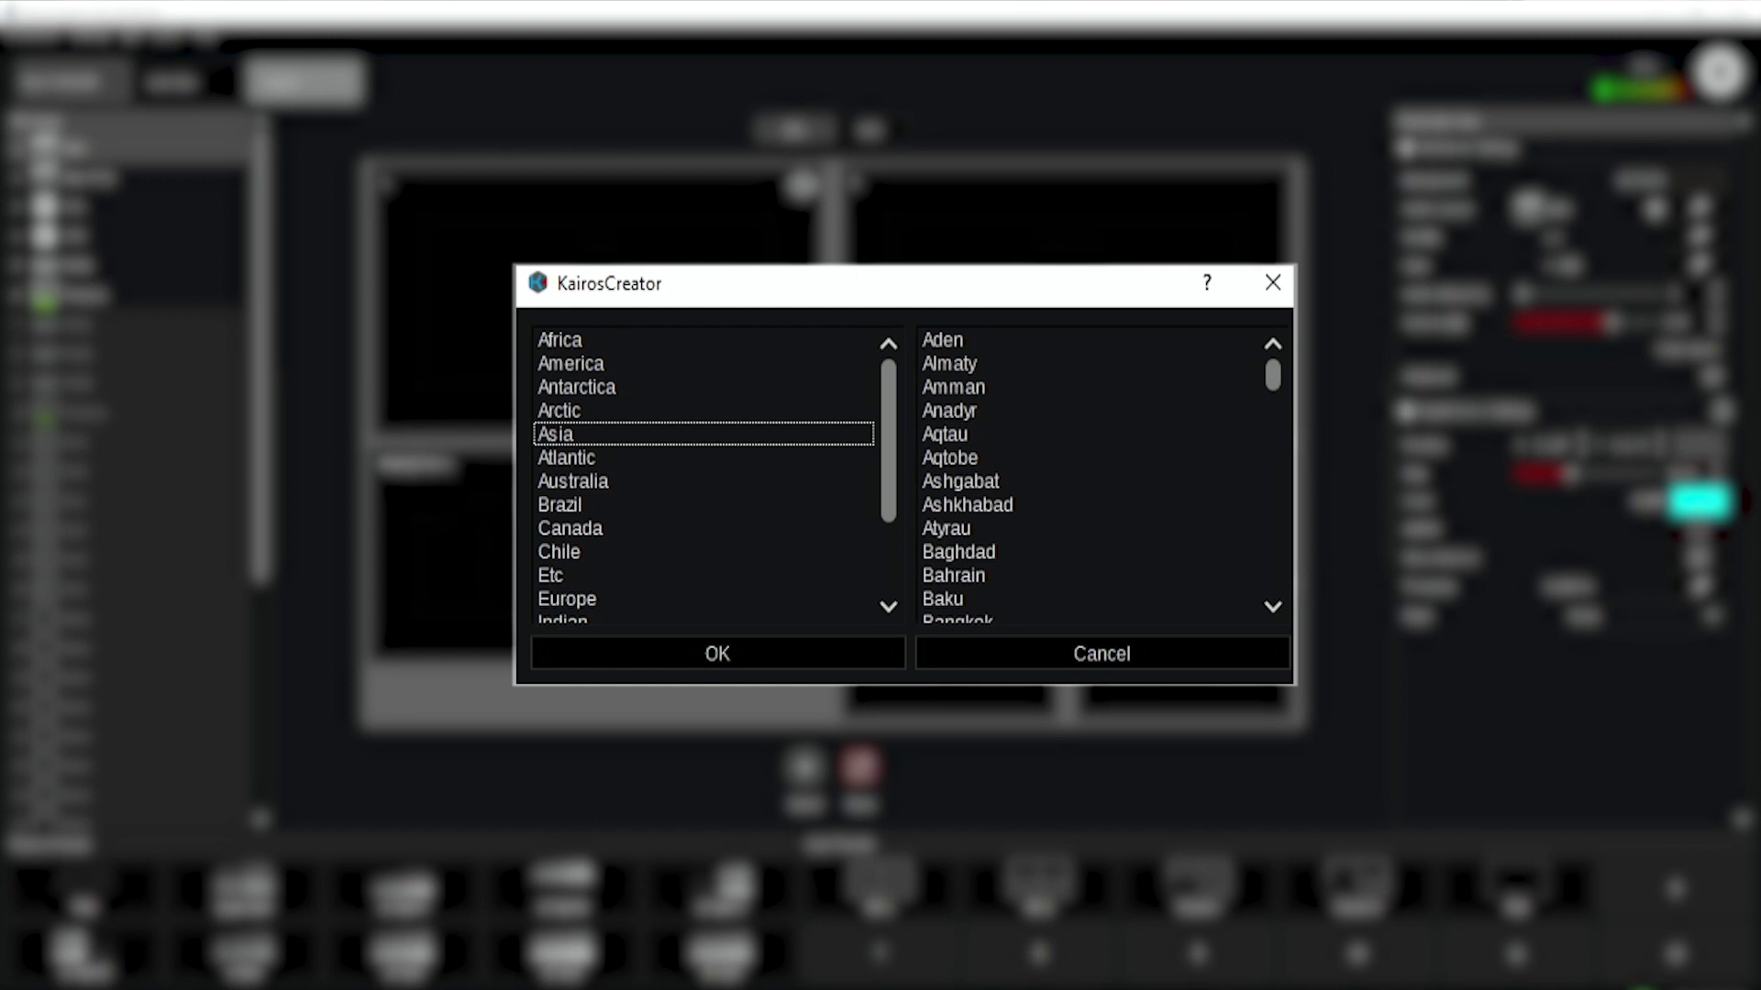
left_click_drag(1262, 522, 1262, 542)
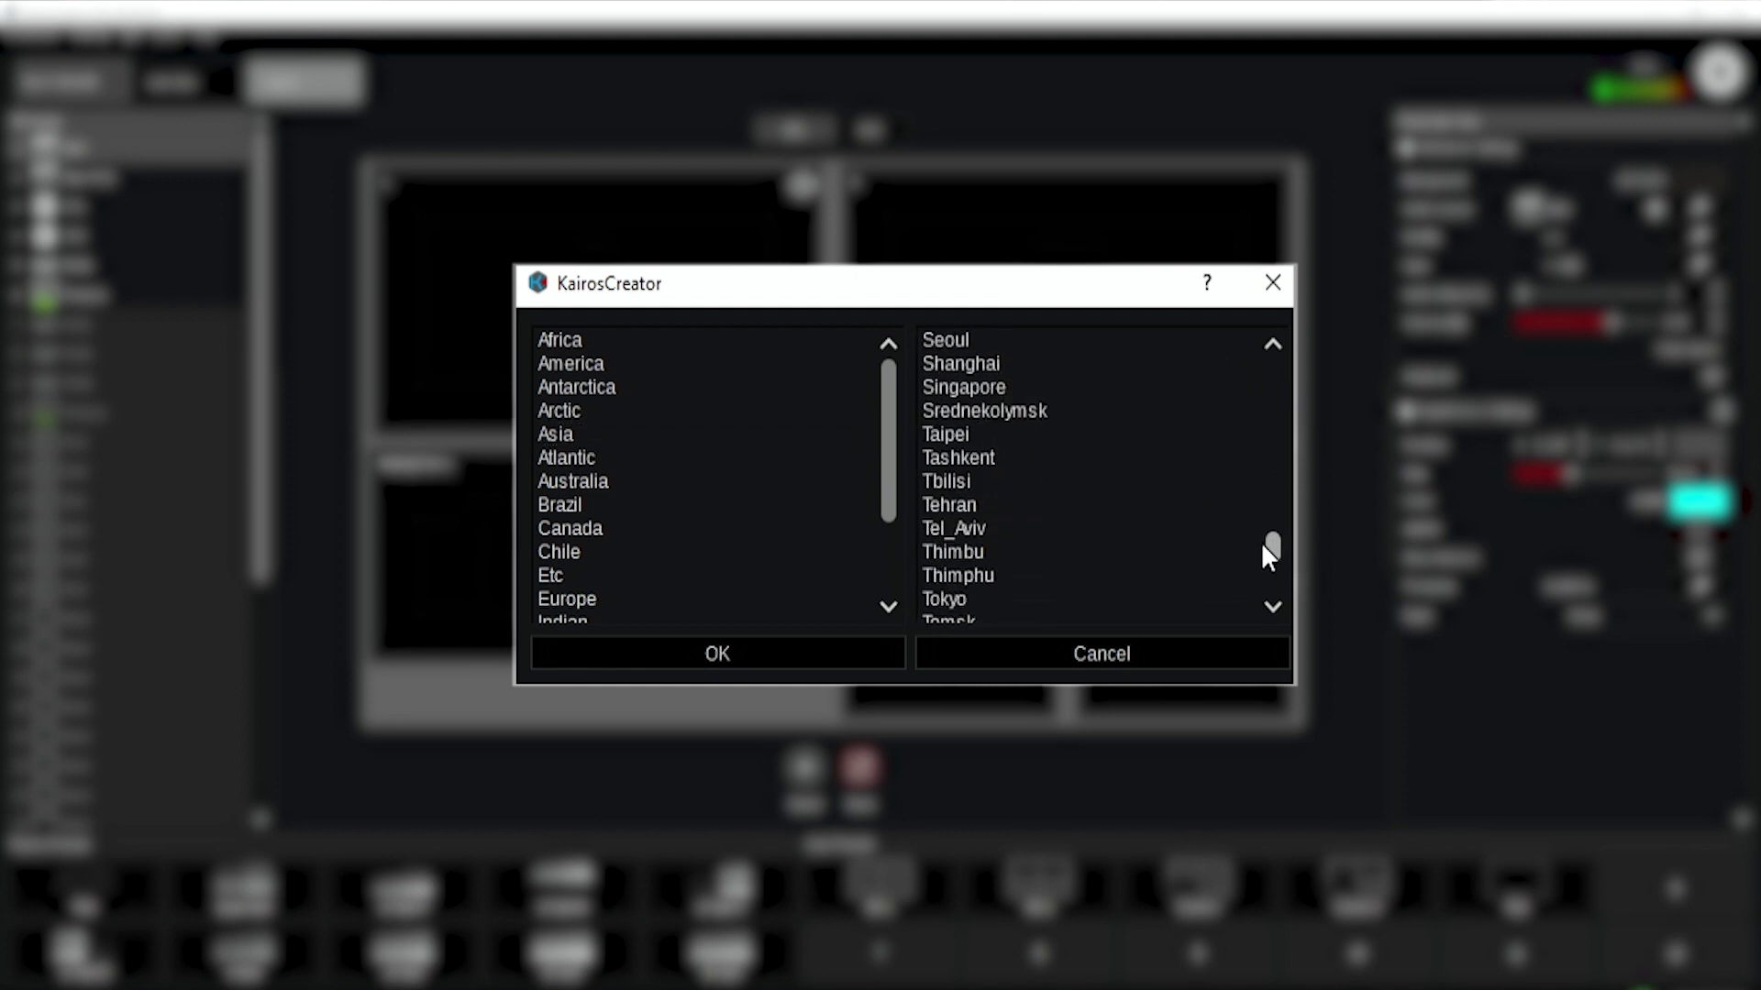
left_click(963, 598)
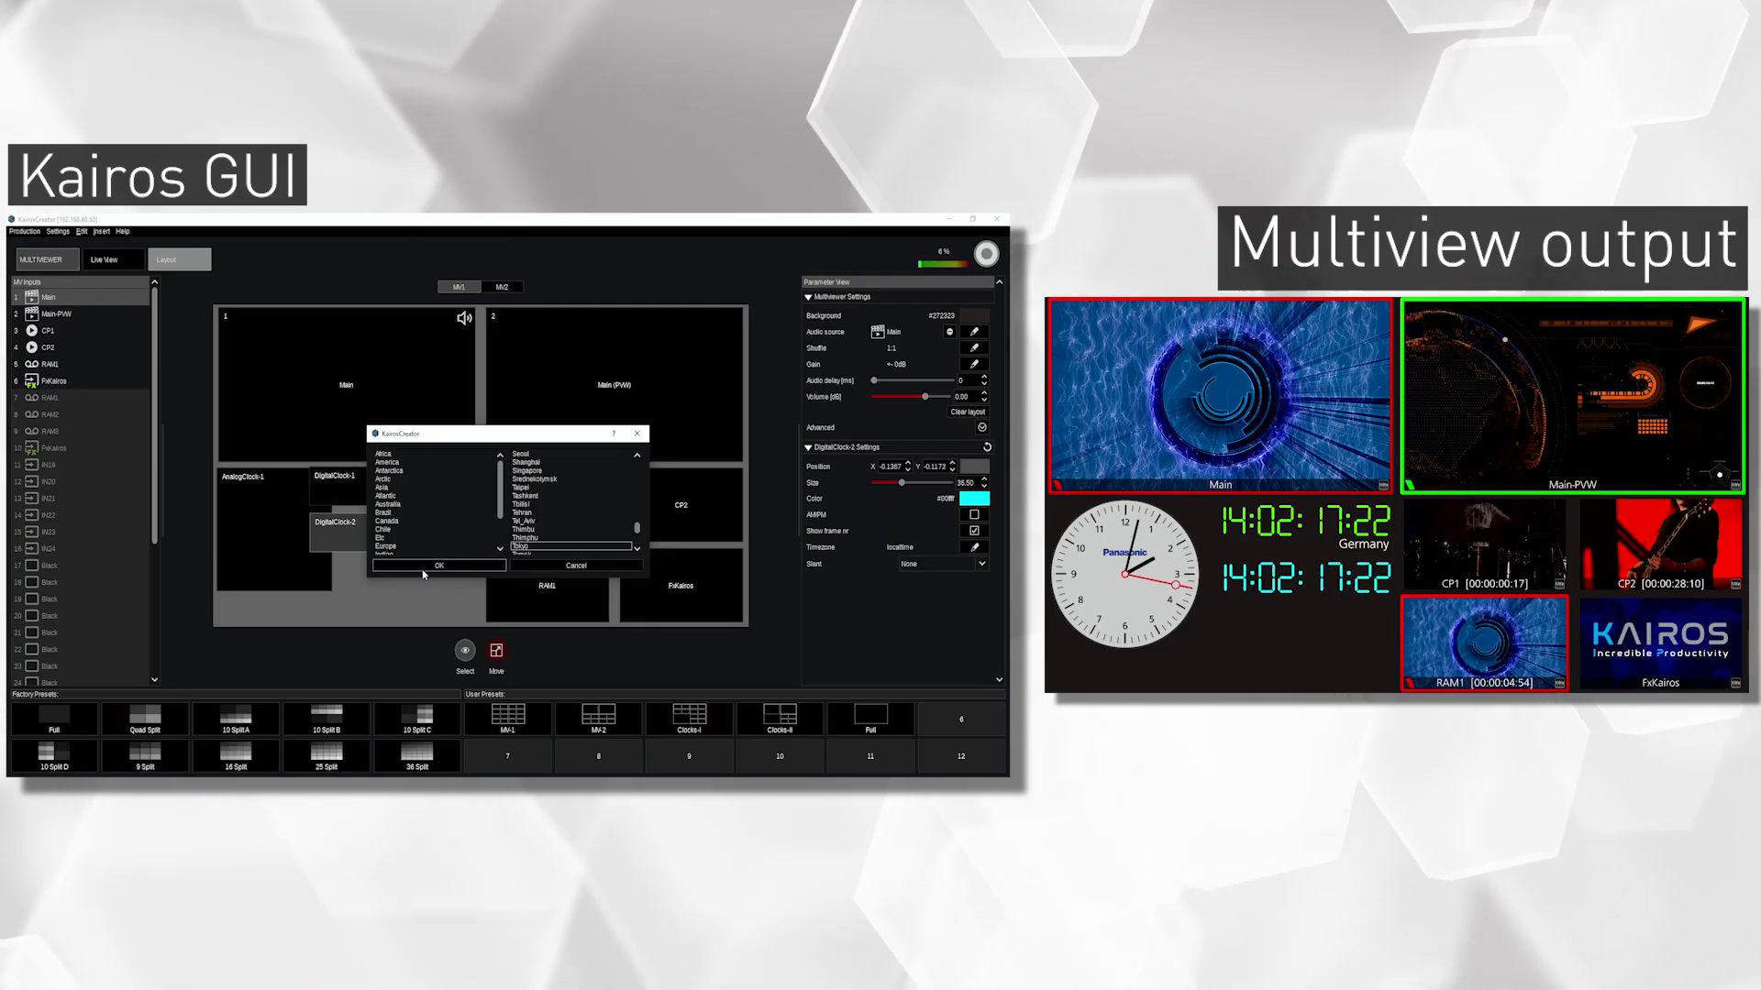
left_click(661, 653)
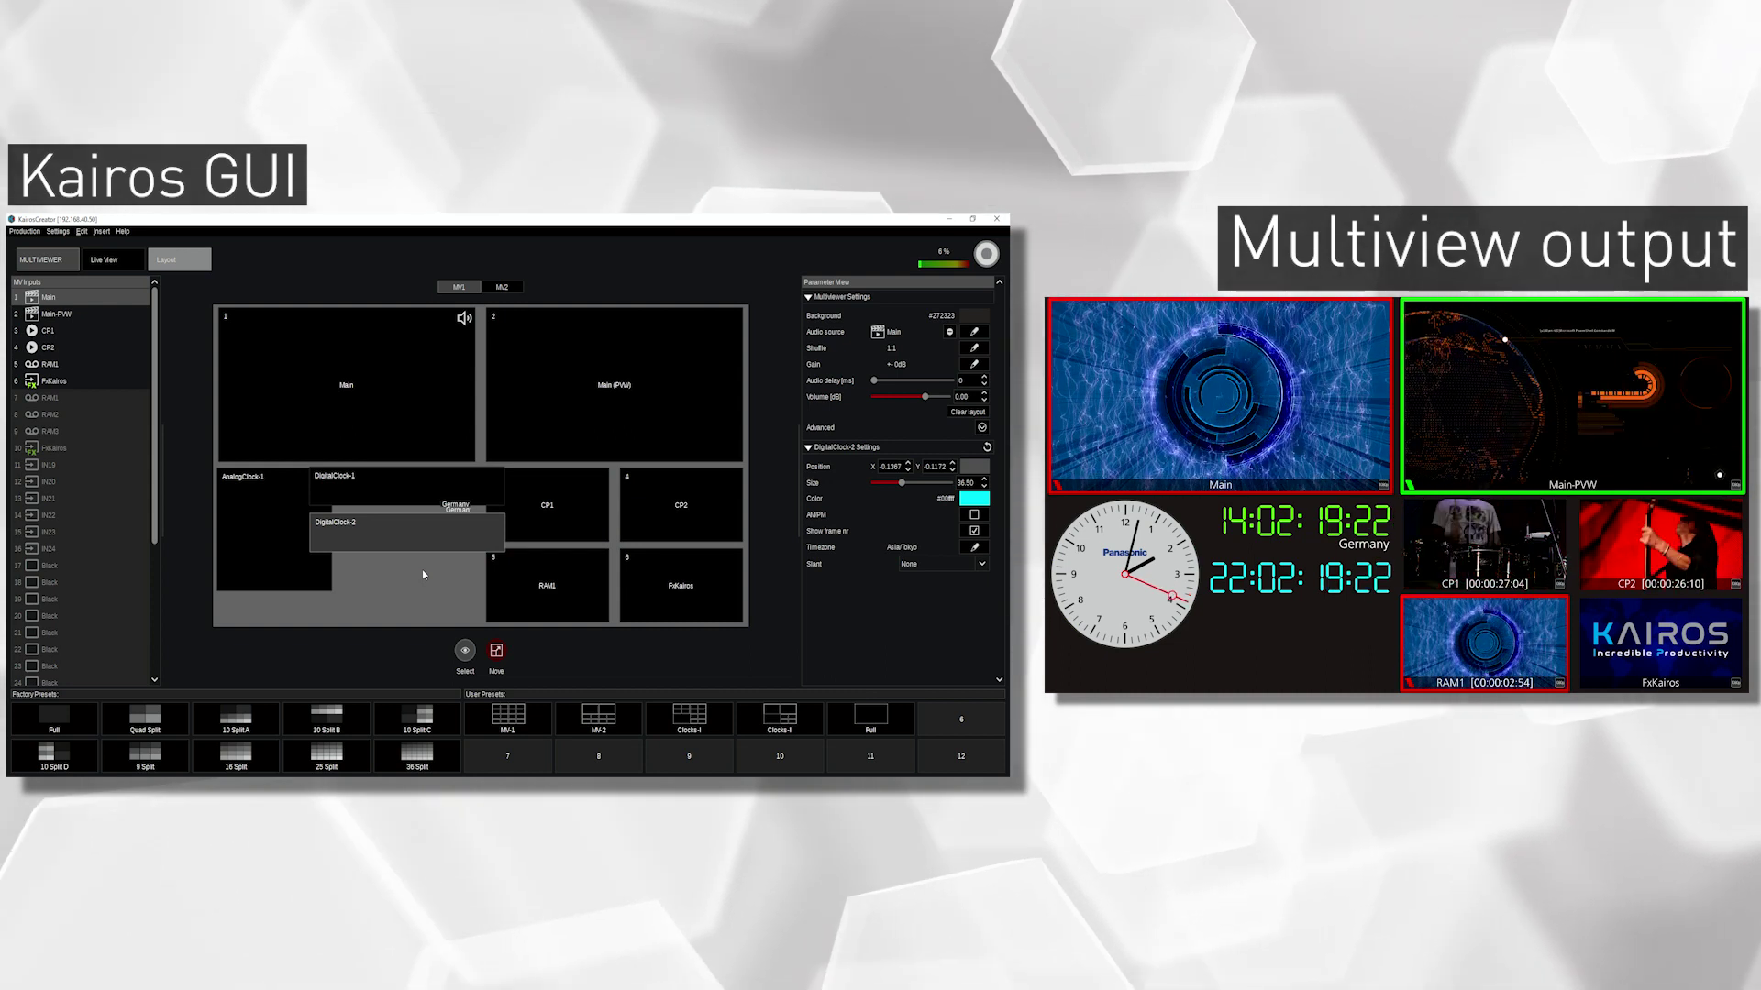
left_click(423, 574)
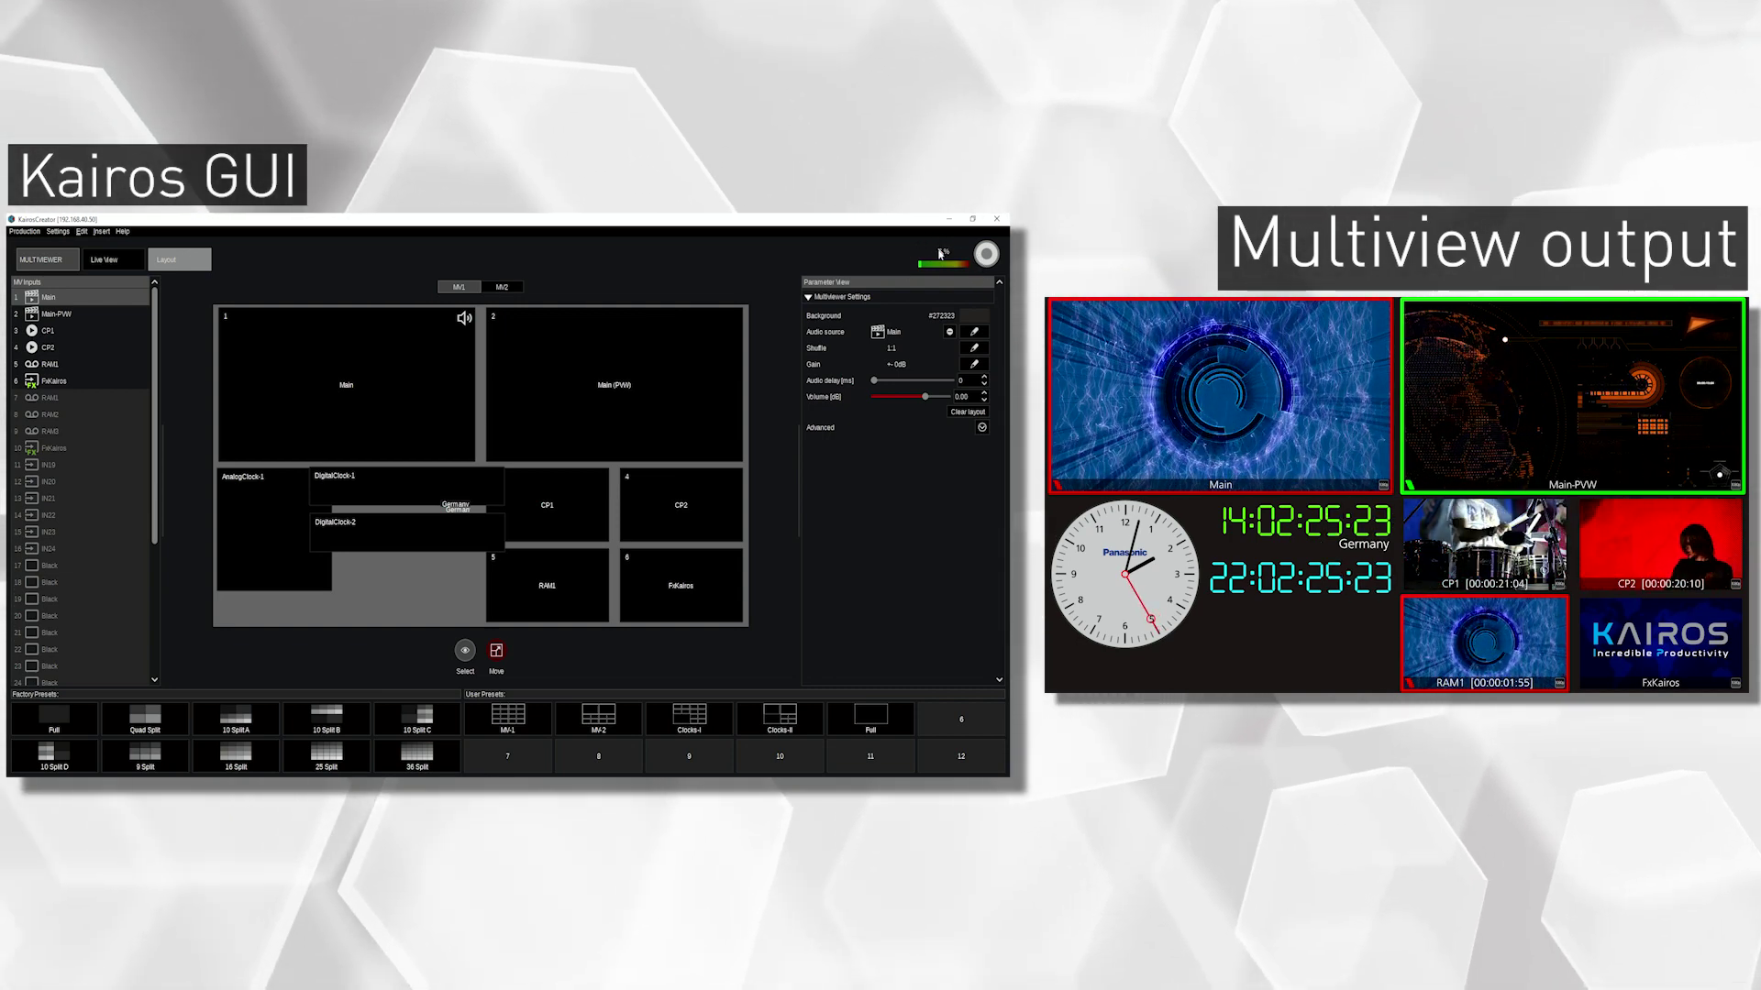
Insert GPUMeter-1, set its size to 48 and nudge it slightly left and down.
right_click(376, 612)
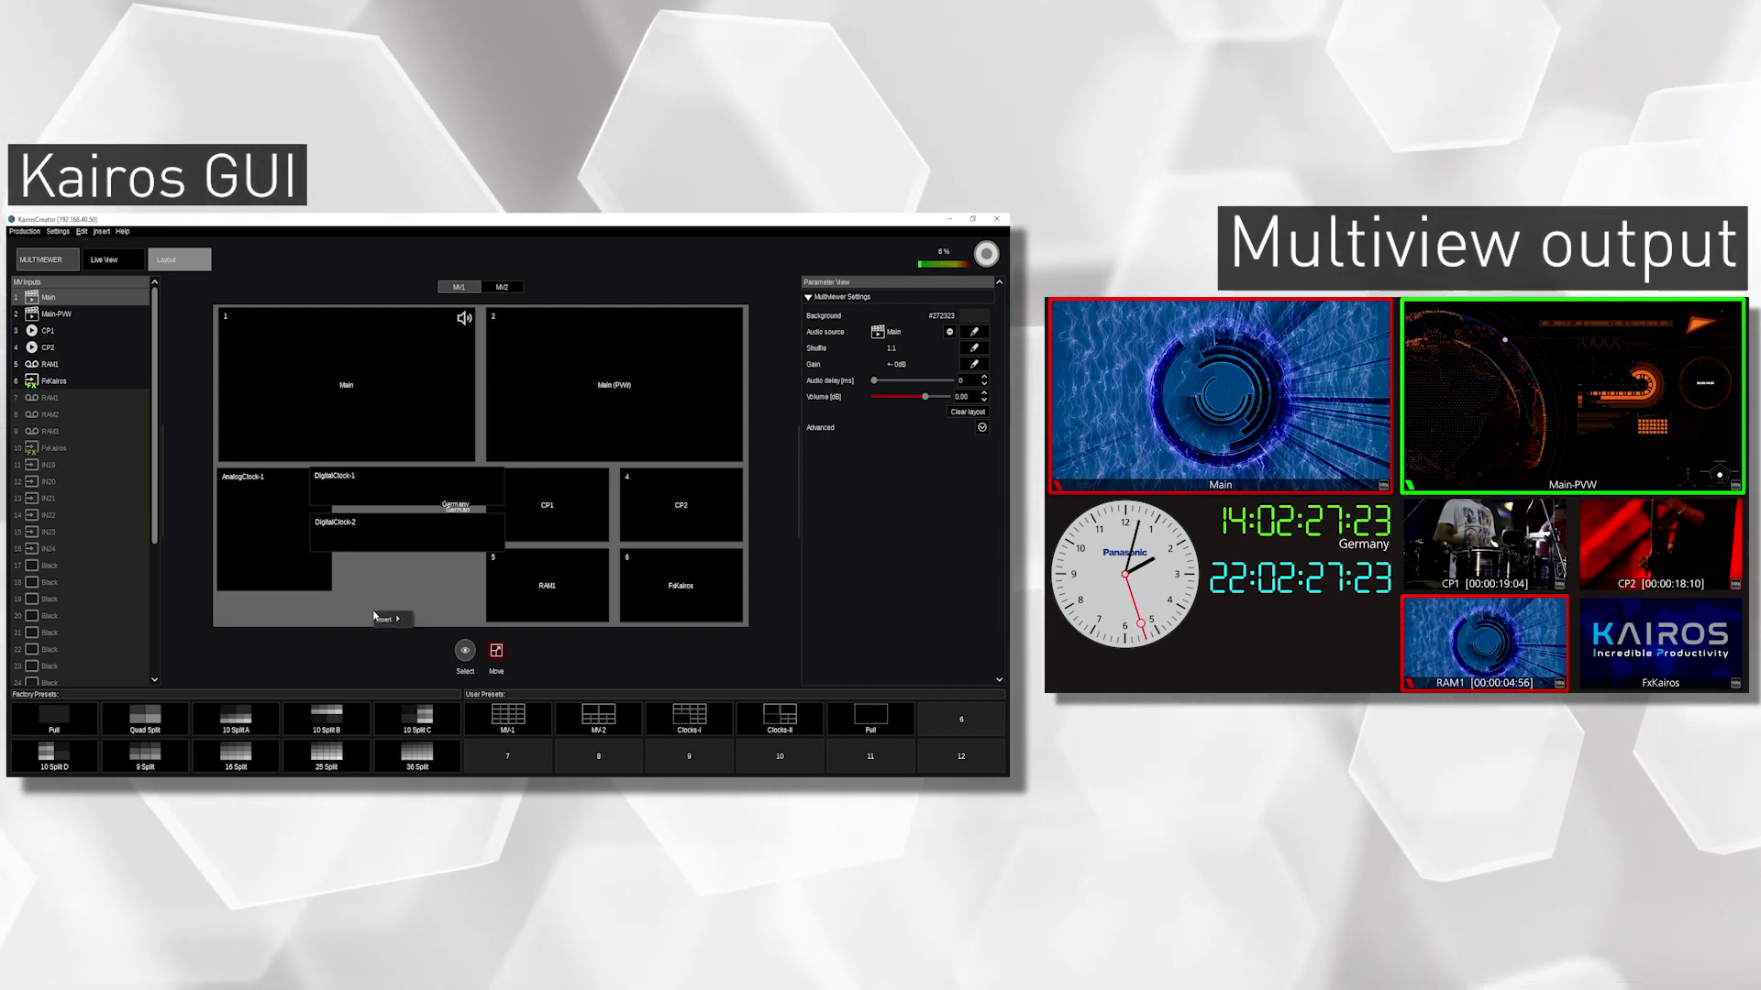
mouse_move(390, 622)
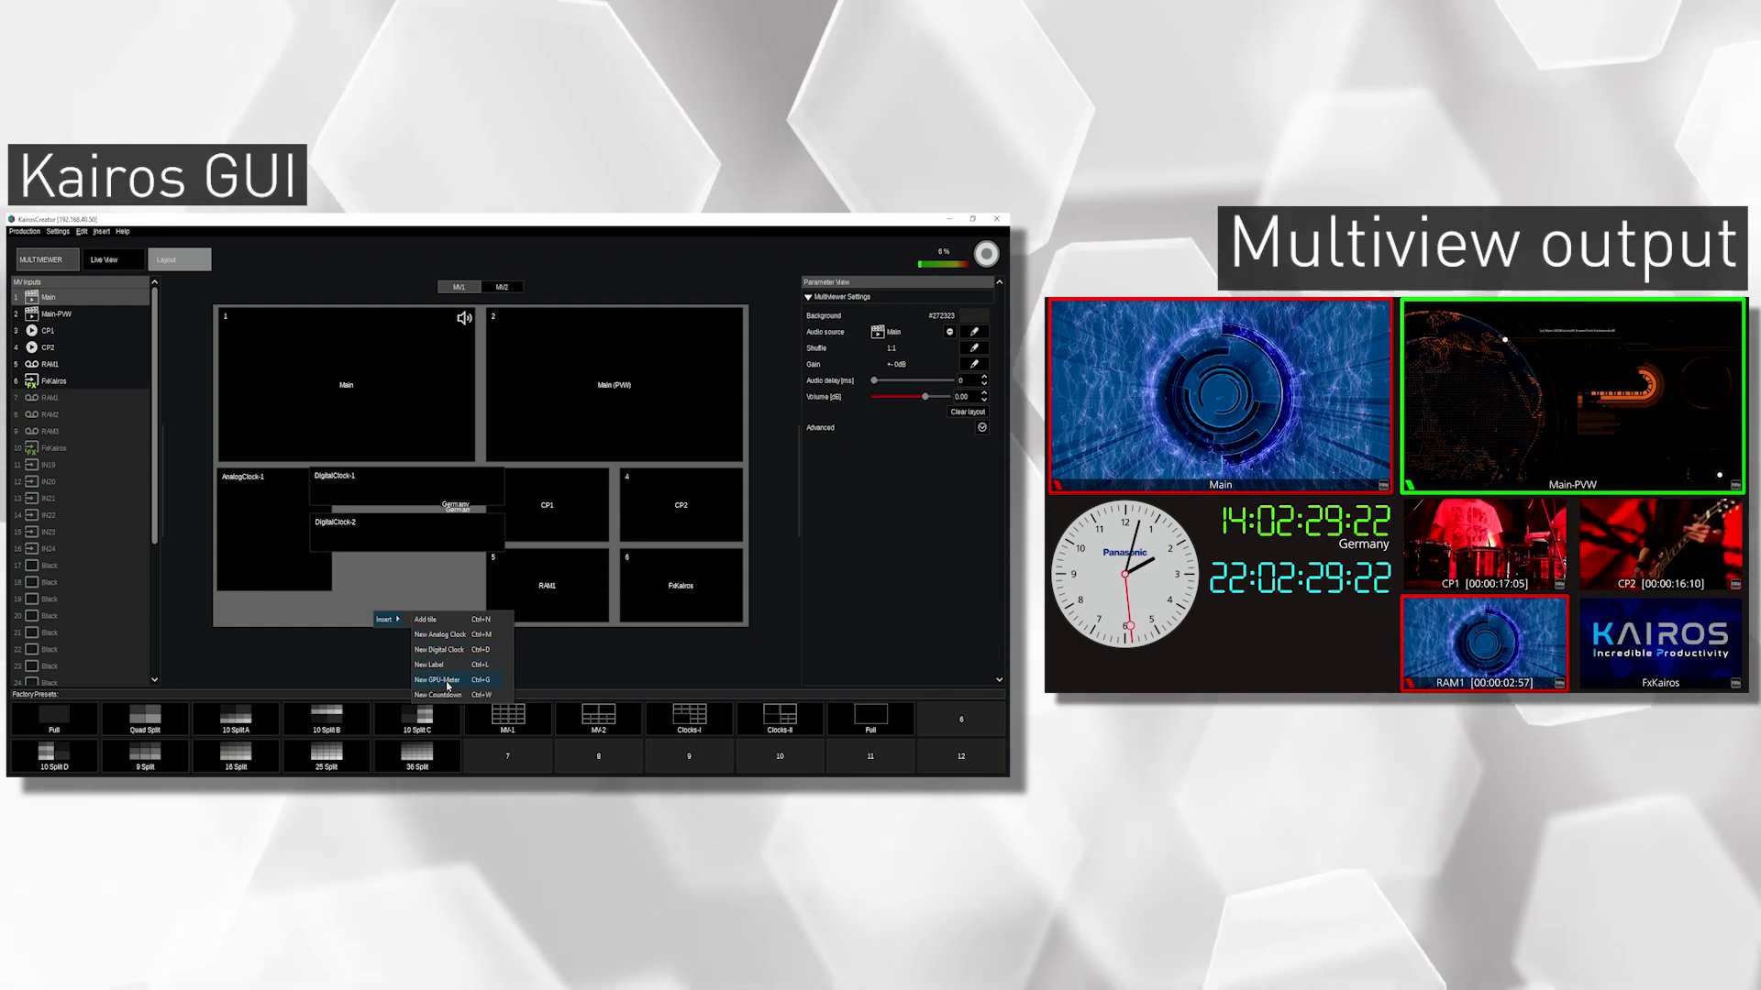
left_click(437, 679)
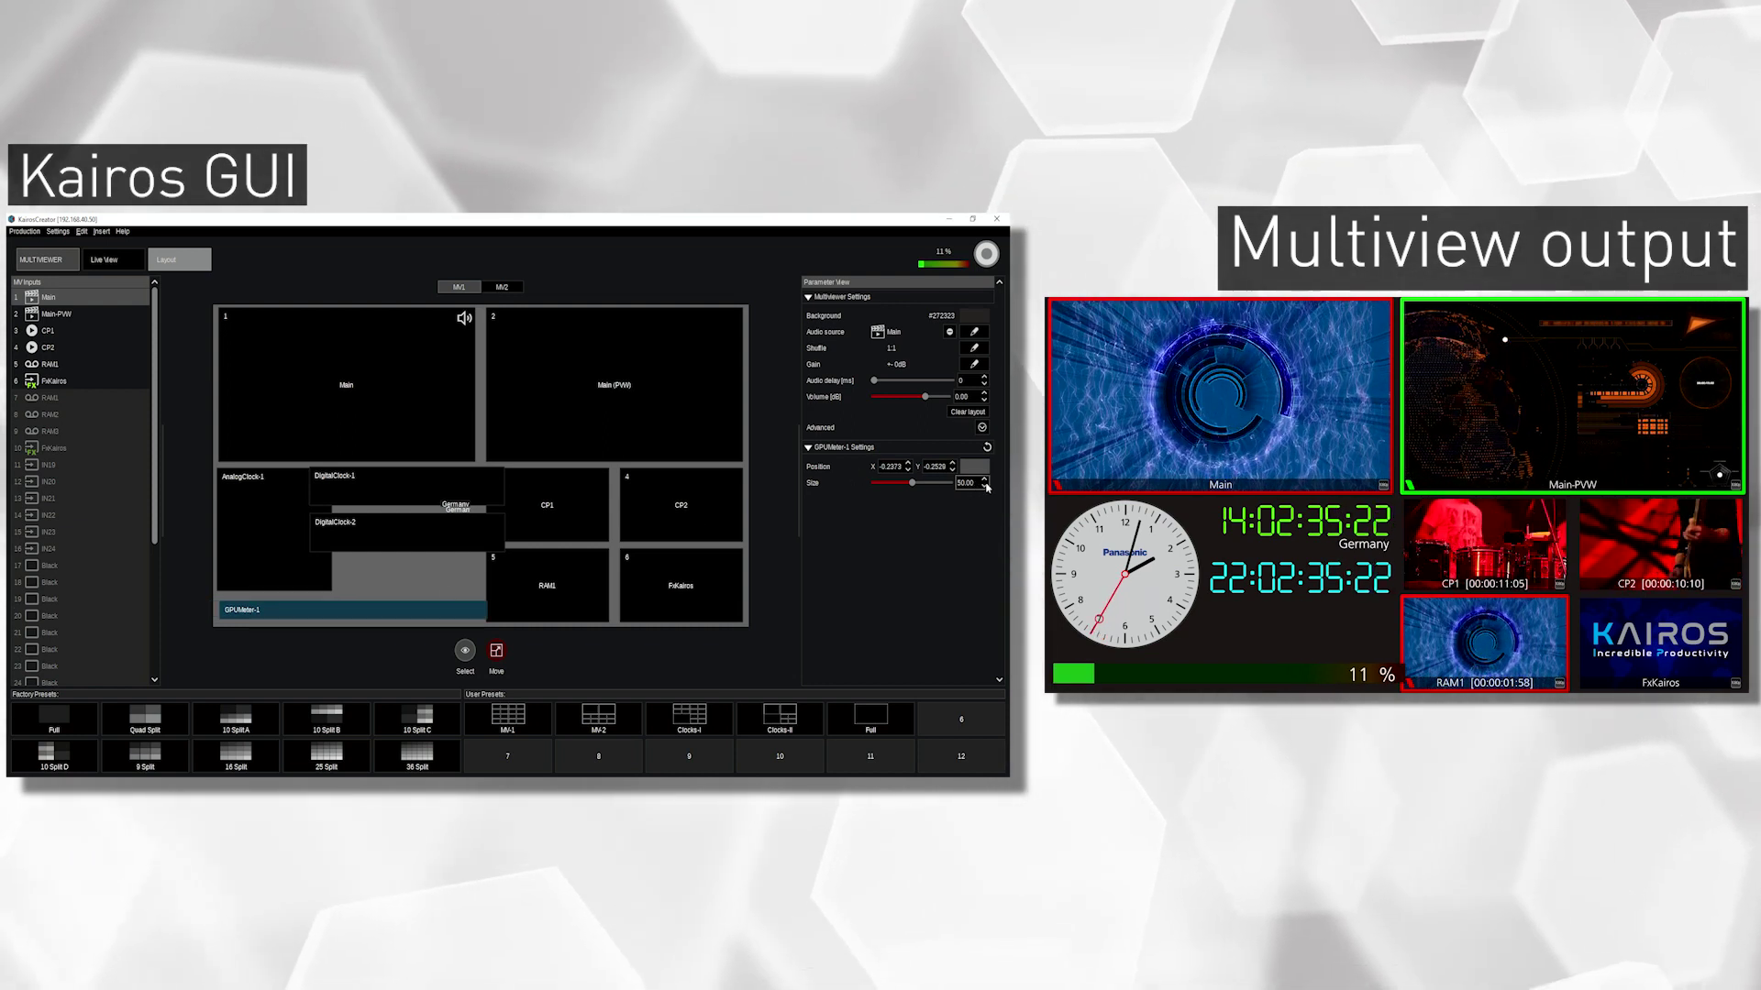
type("48")
key("Return")
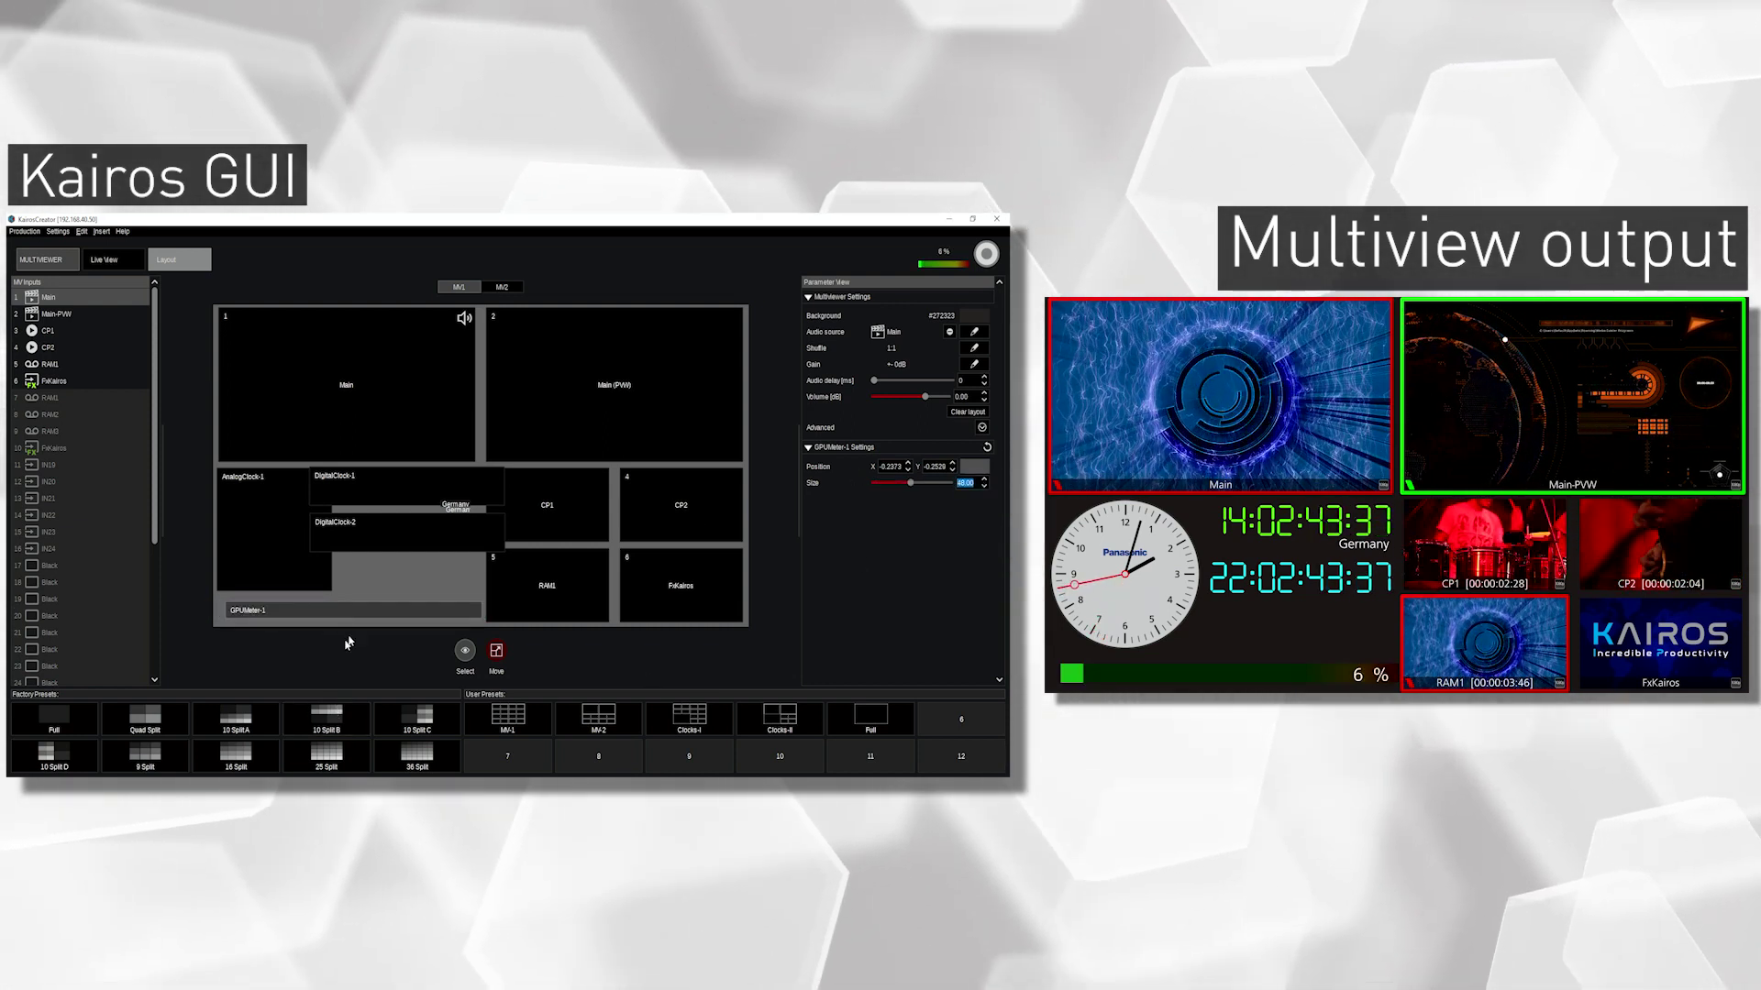
left_click_drag(365, 611, 359, 620)
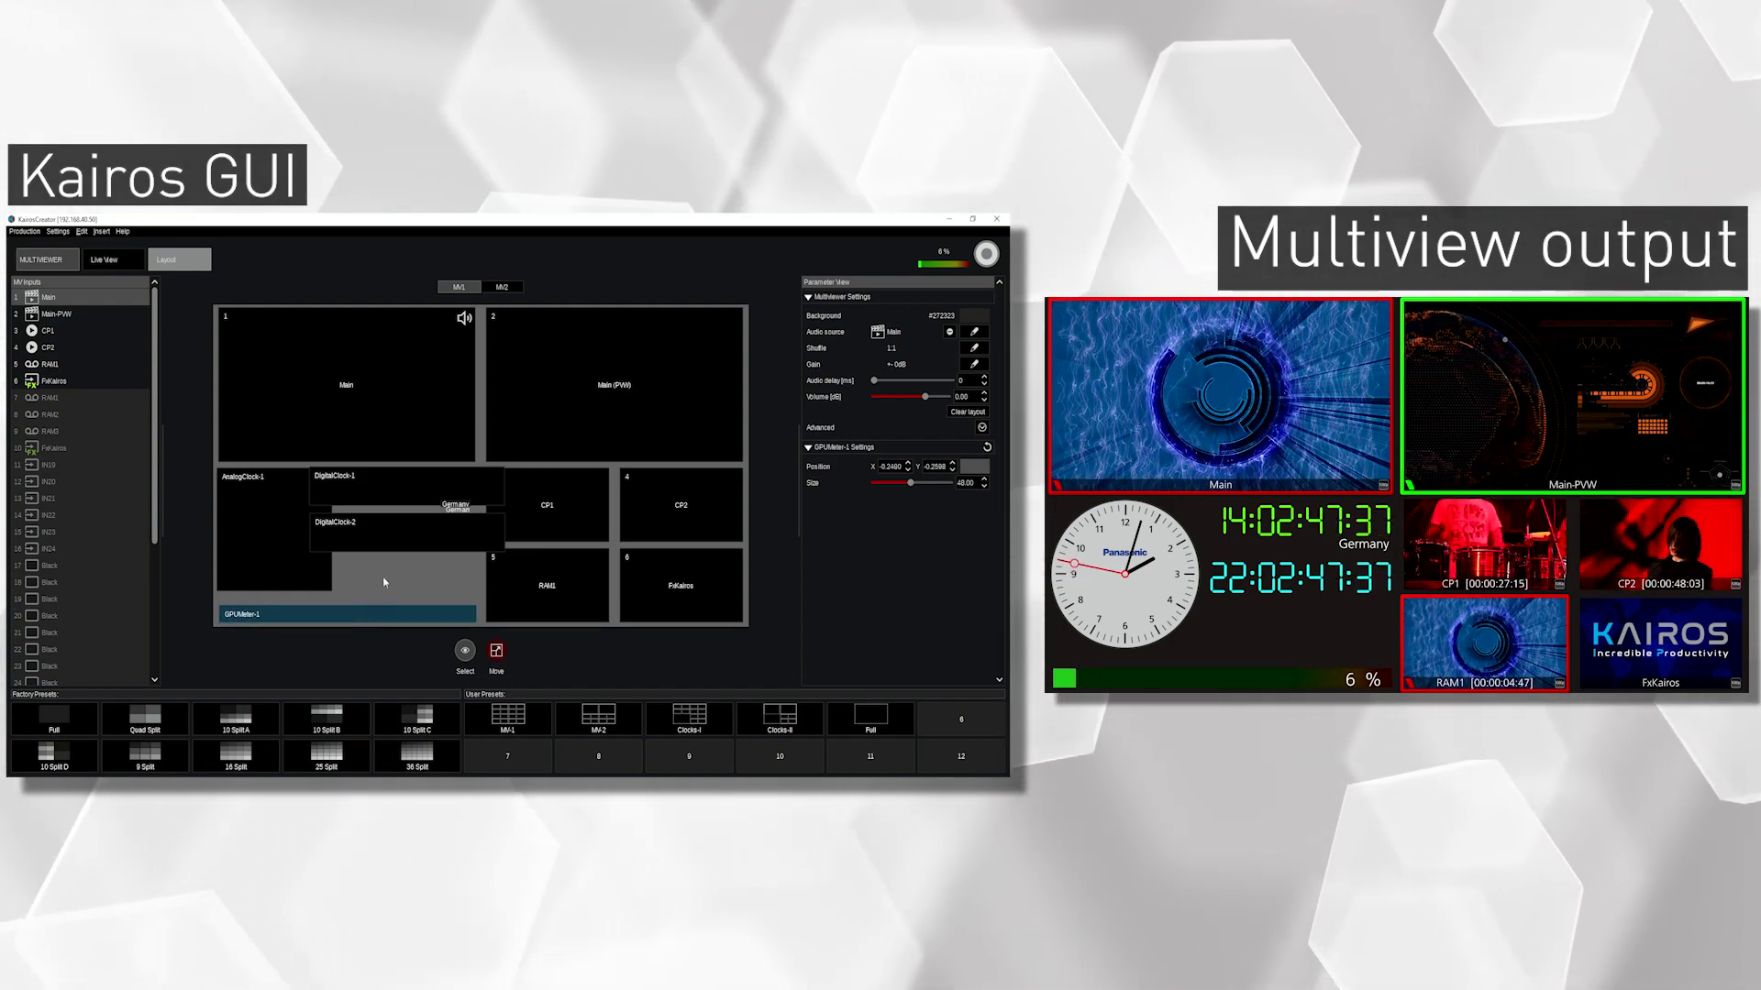
Insert Countdown-1 and drag it beneath DigitalClock-2.
right_click(384, 582)
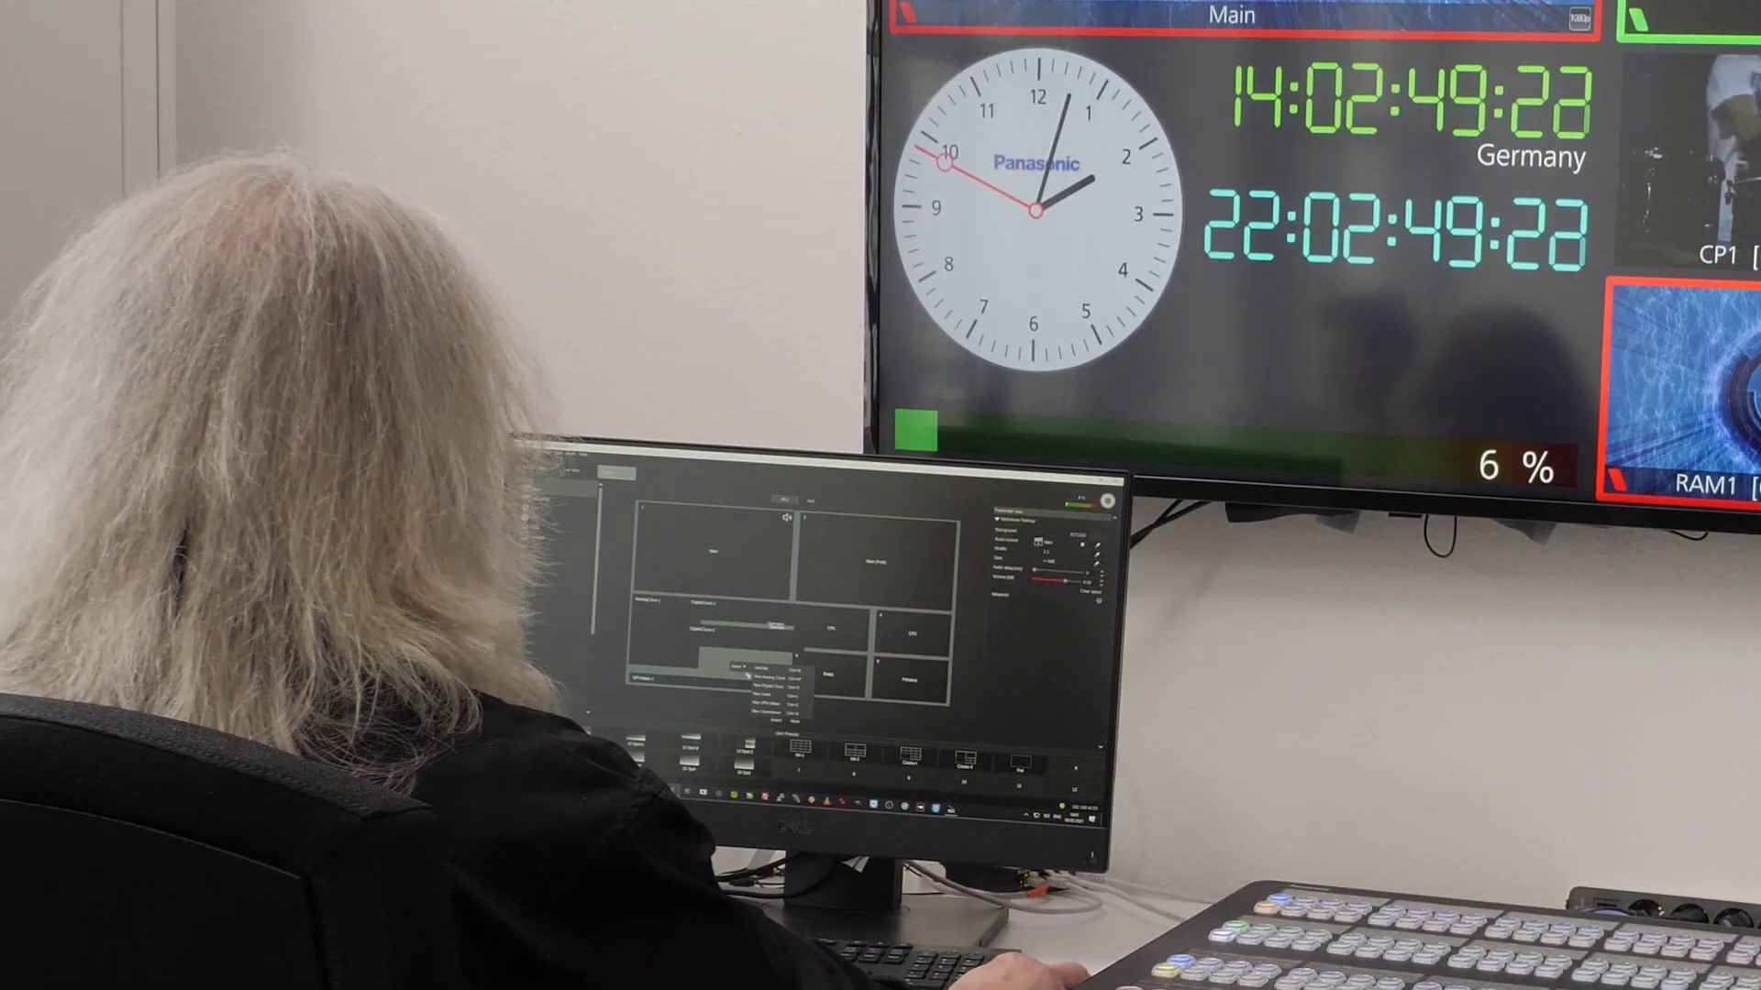
left_click(764, 706)
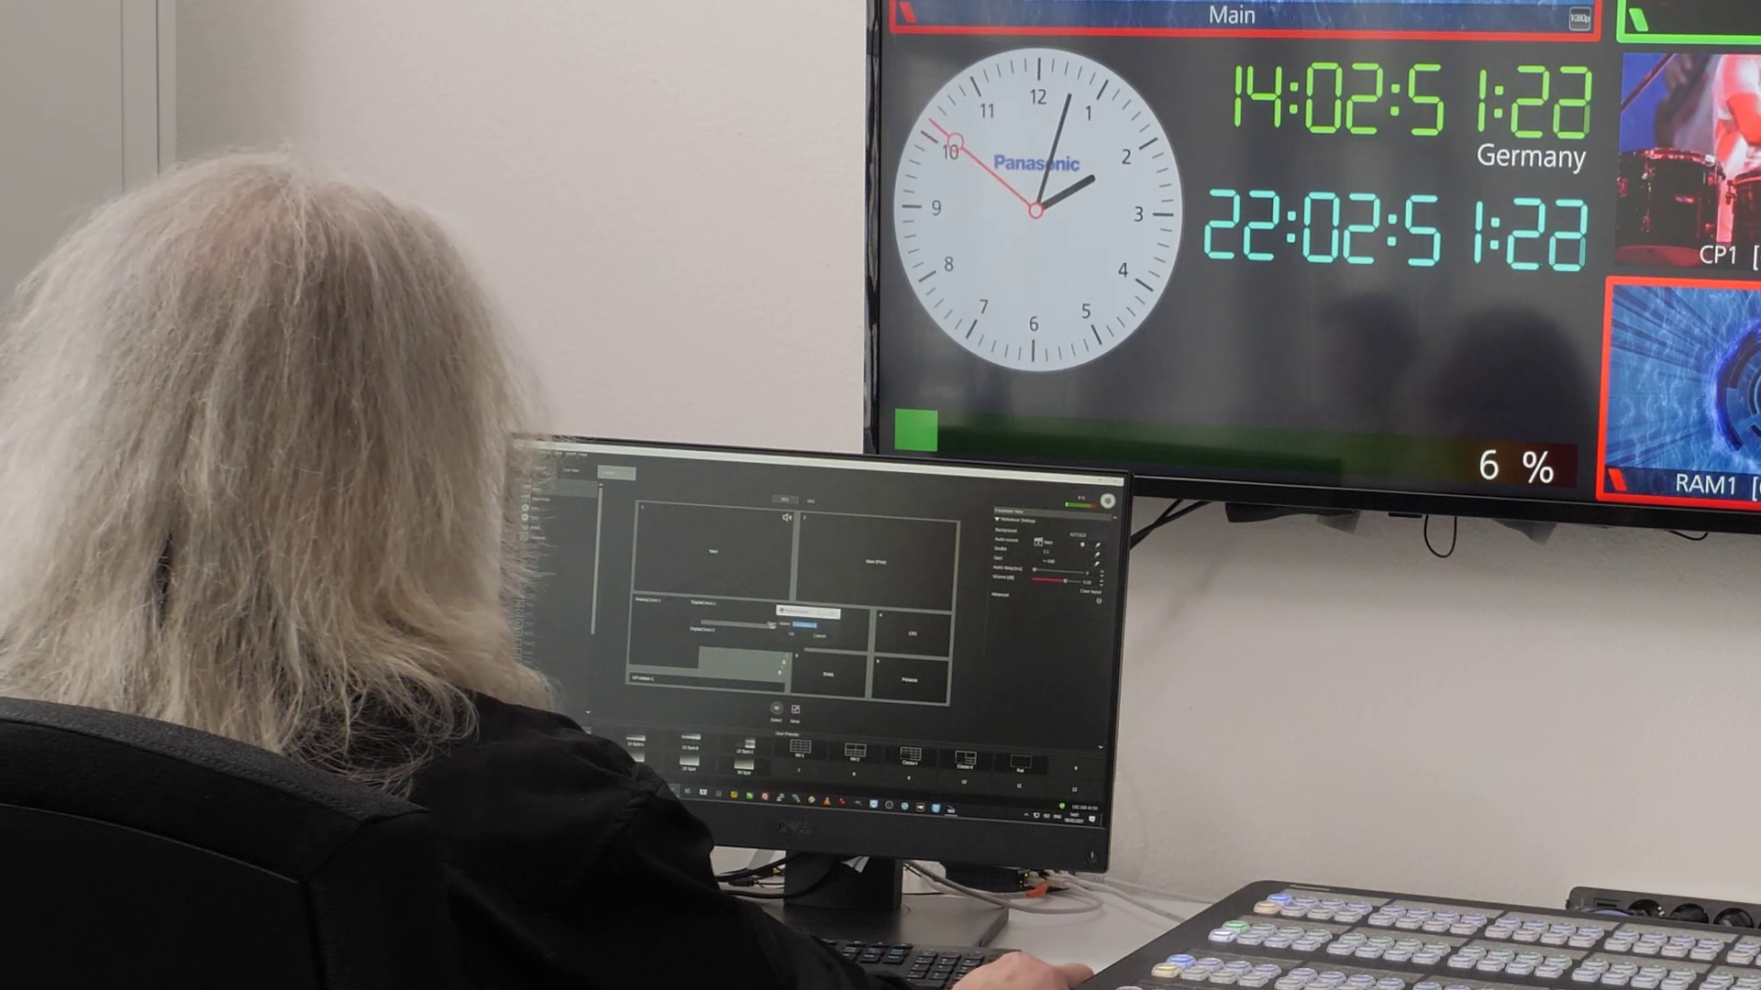
left_click(793, 635)
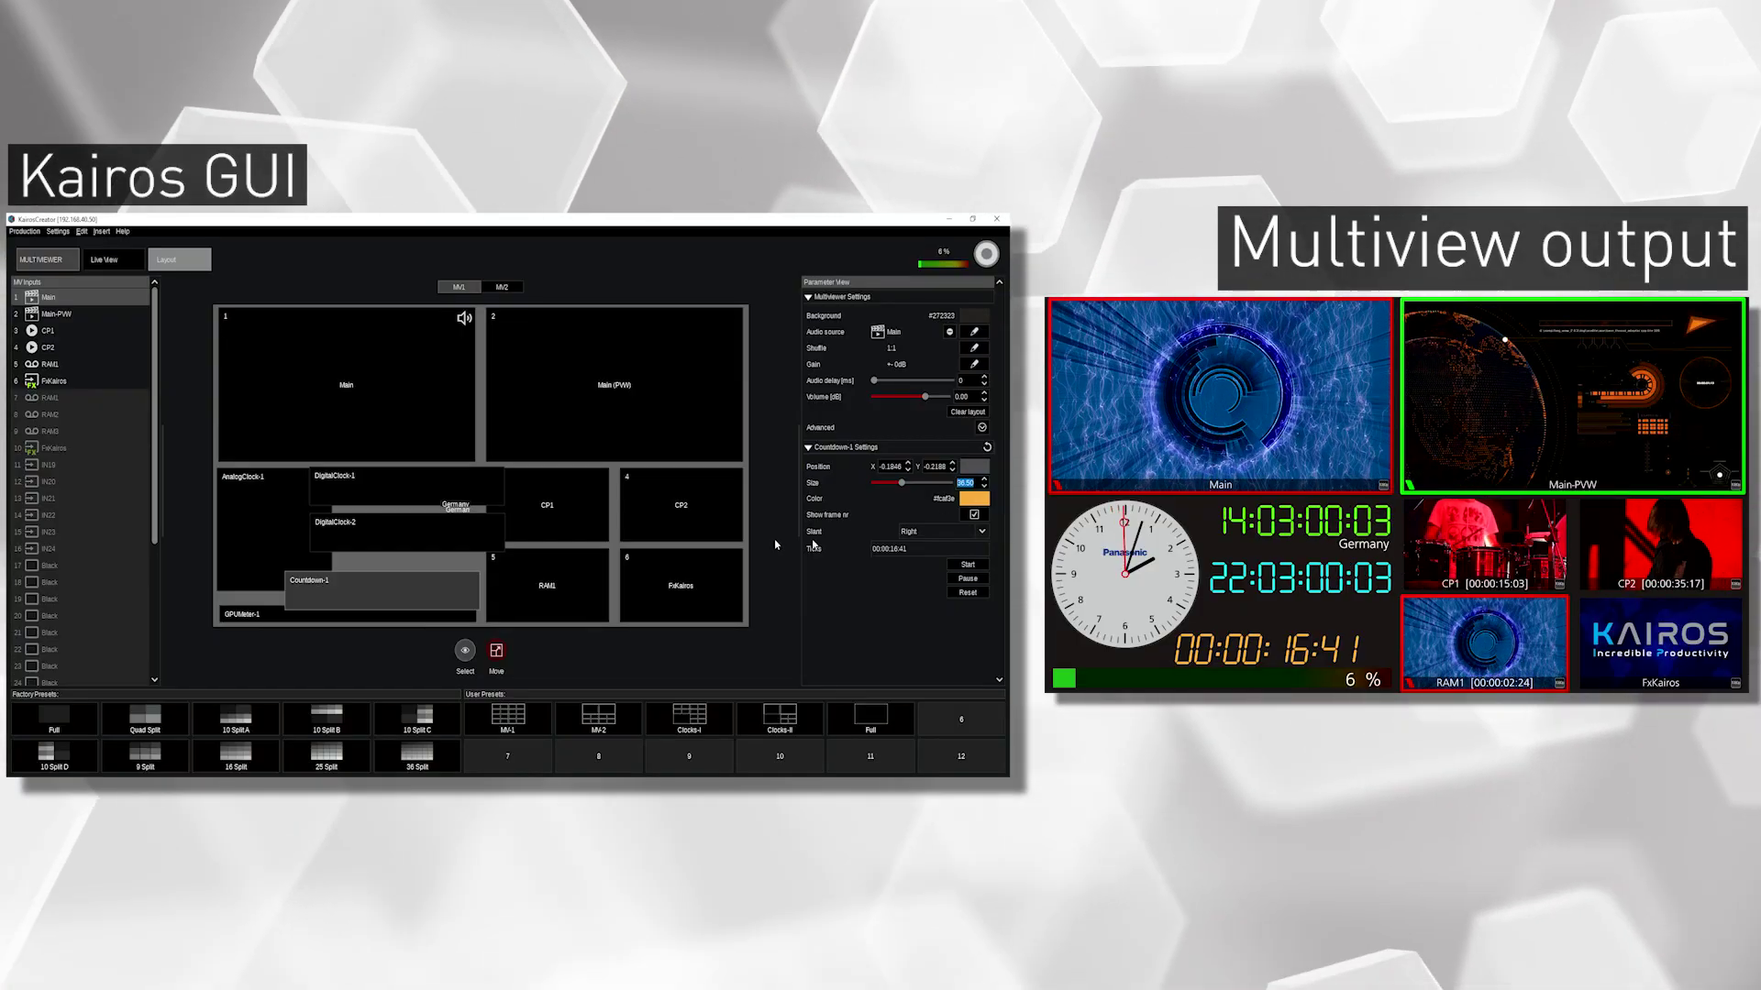
left_click_drag(390, 585, 423, 568)
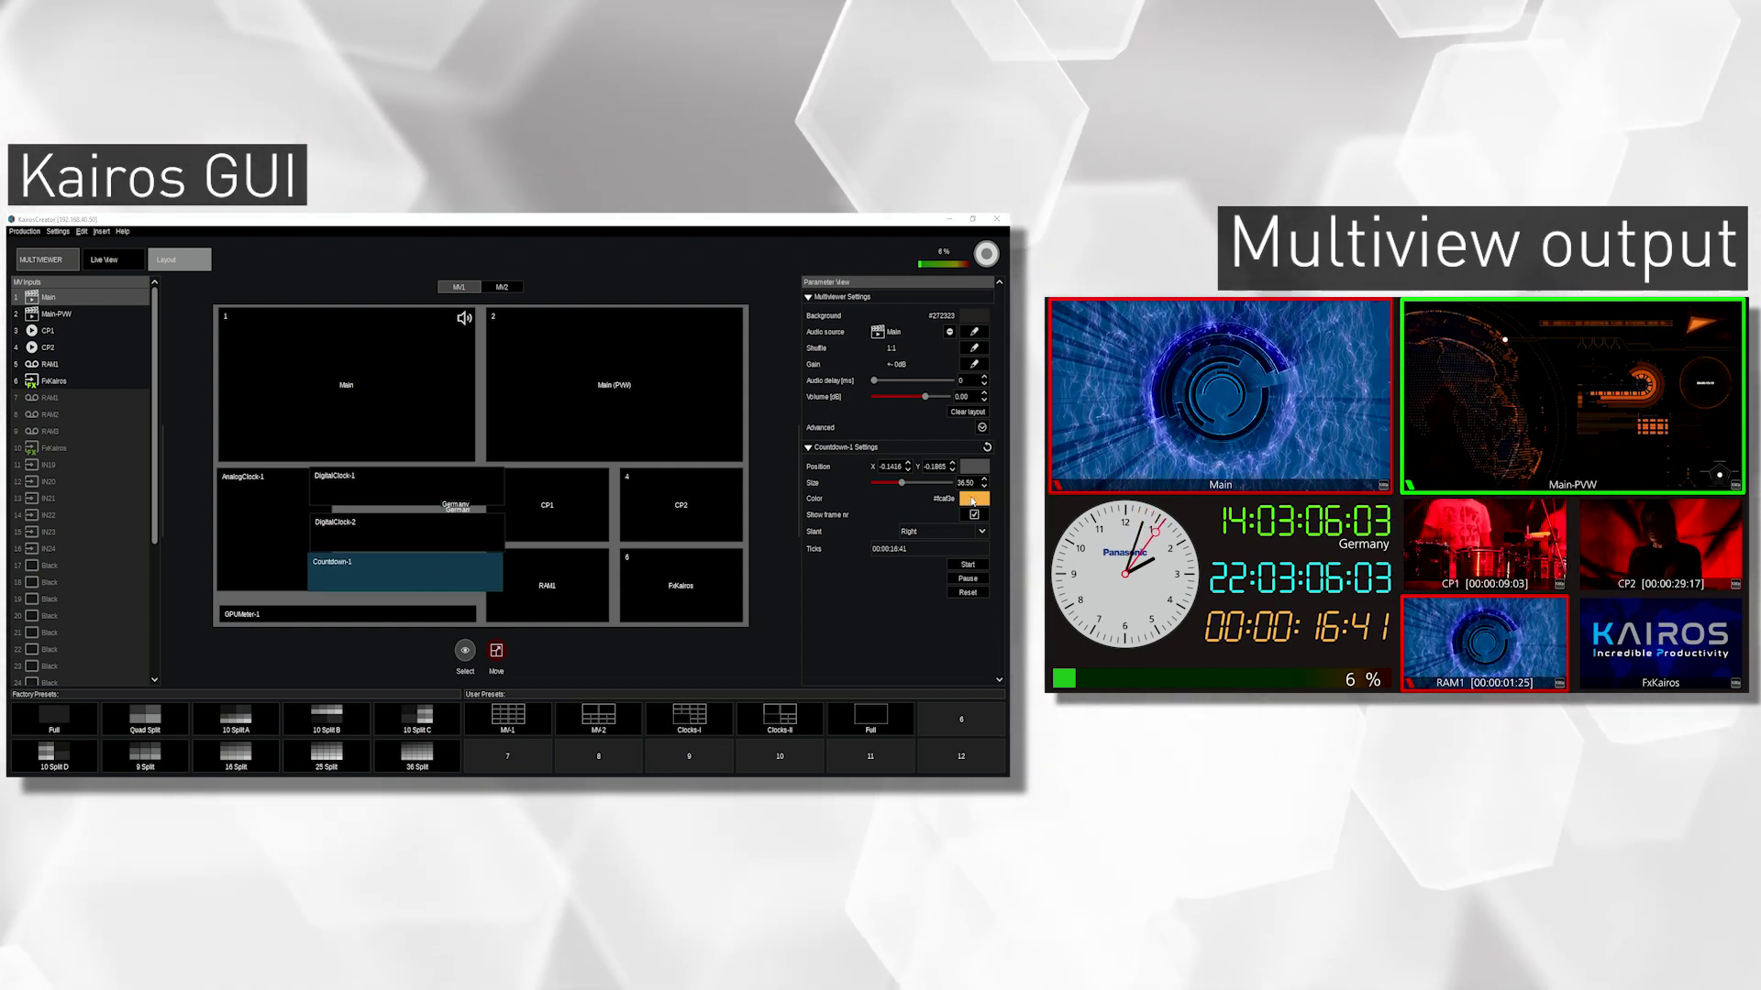
Make Countdown-1 yellow with 00:00:10:00 ticks, then start and reset it to confirm 10:00.
left_click(972, 500)
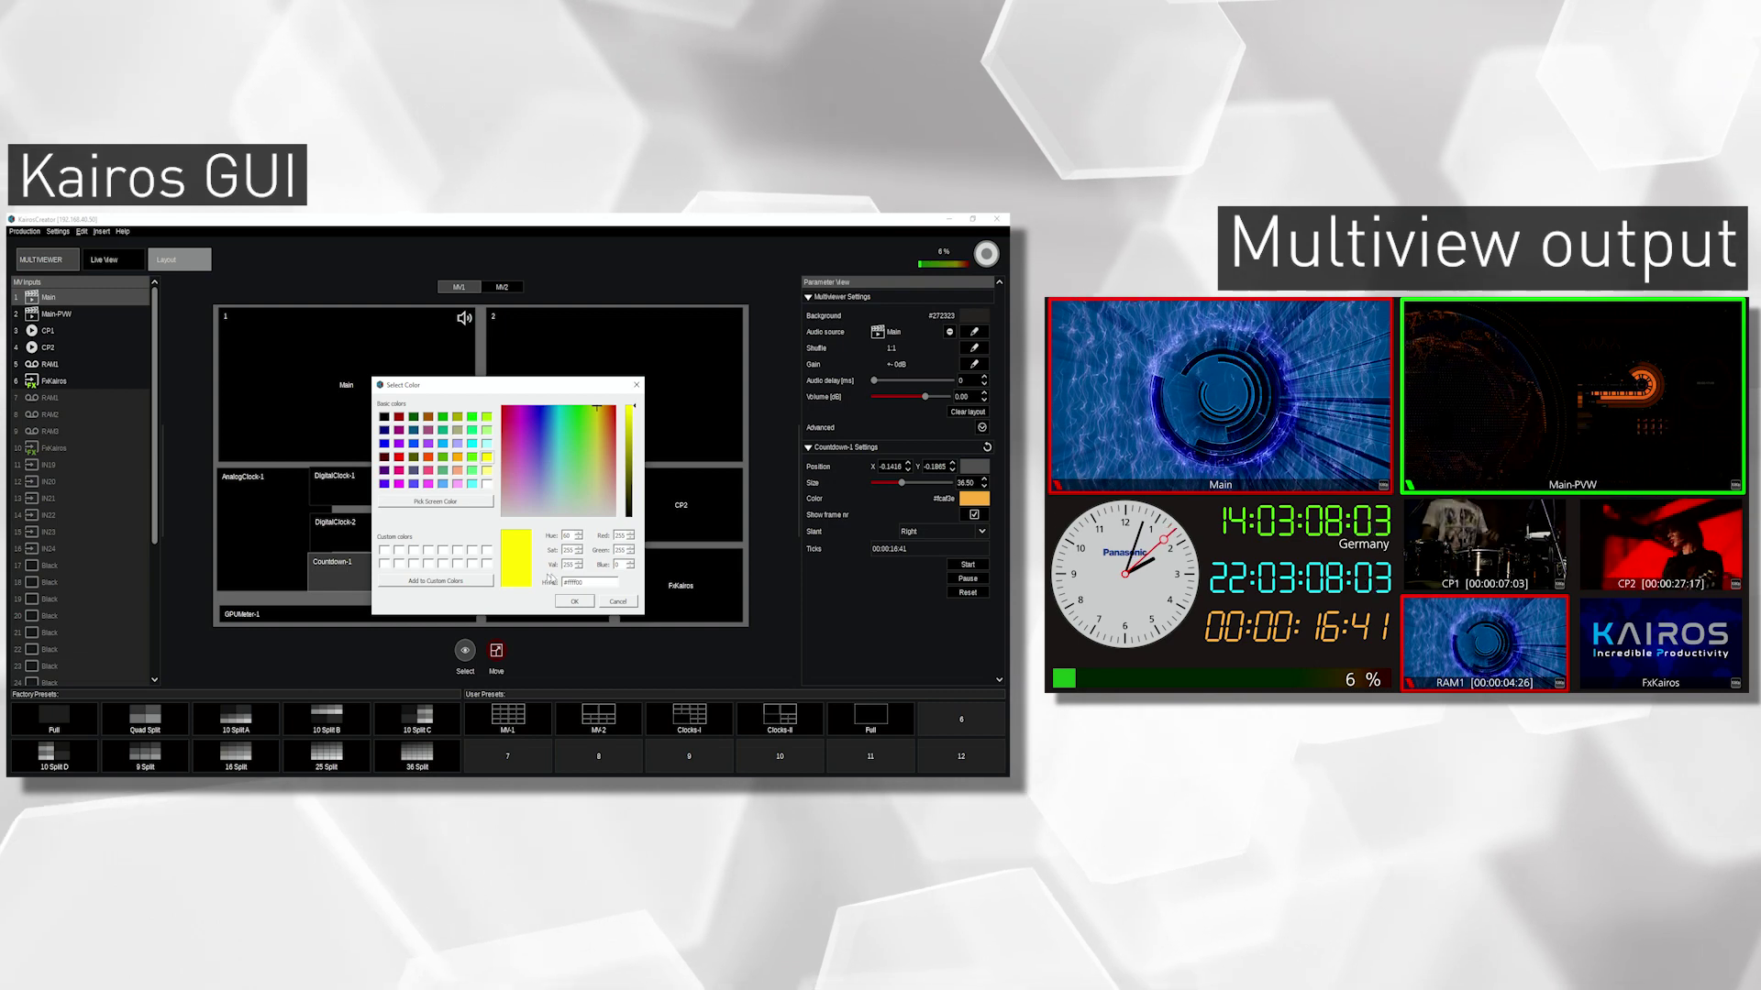
left_click(574, 601)
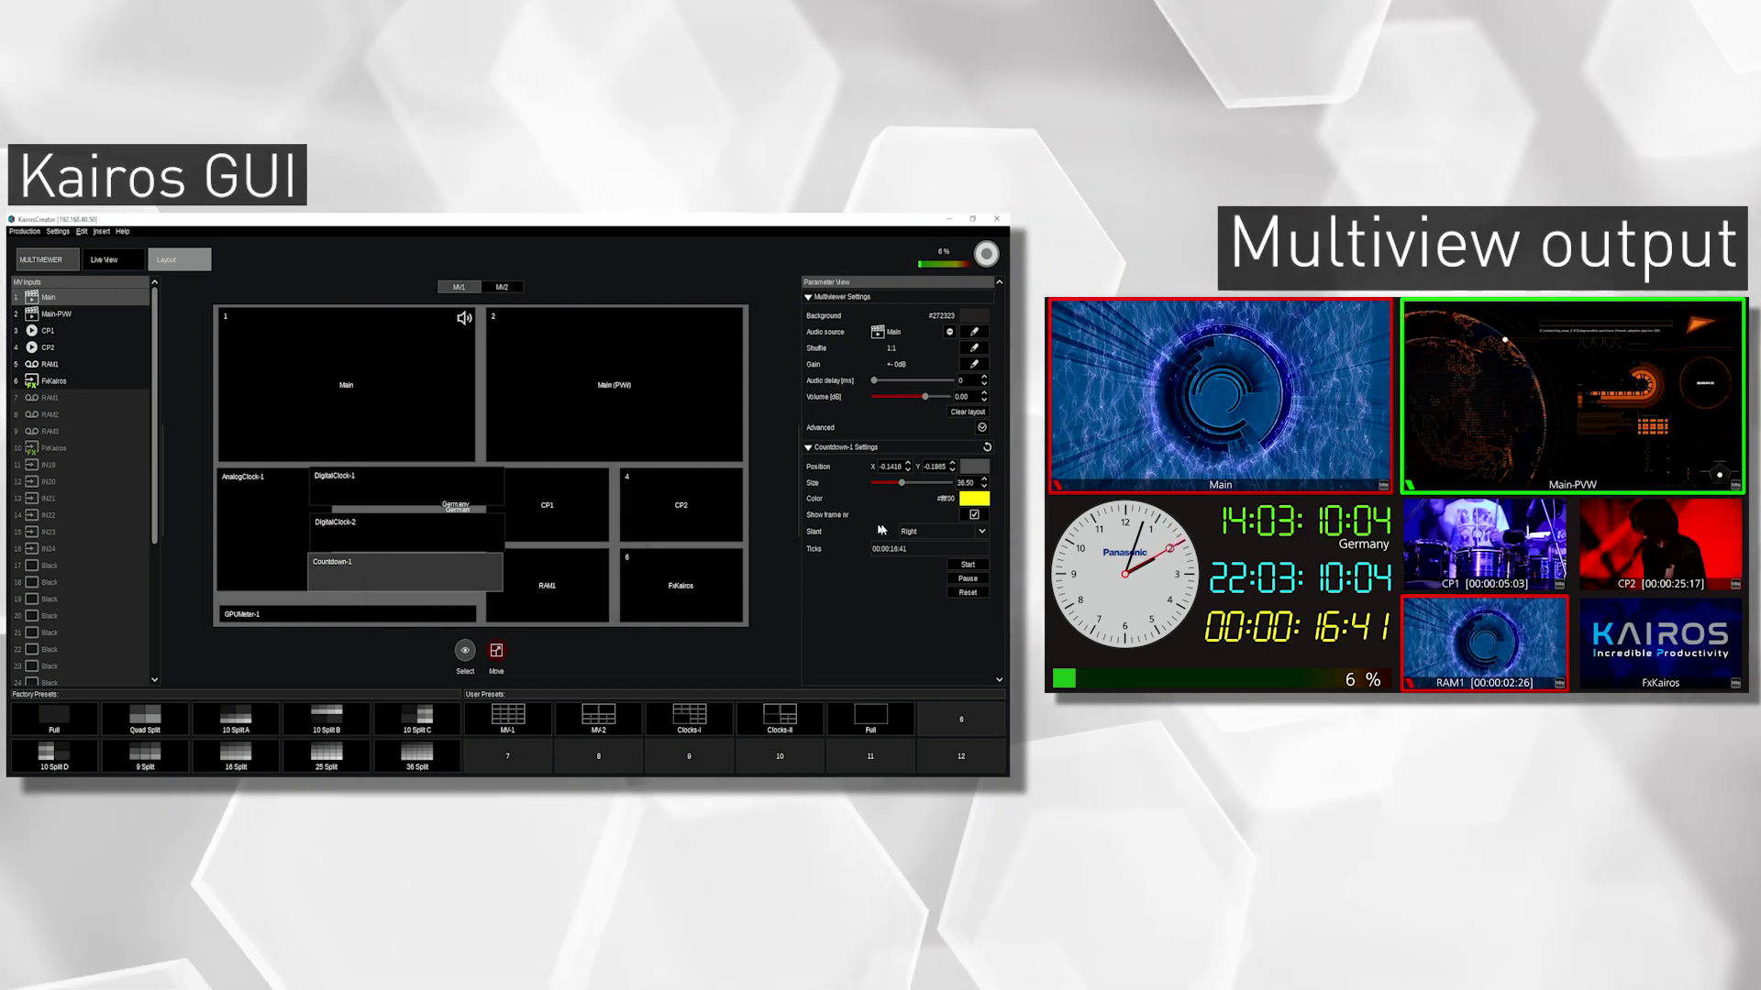
key("BackSpace")
key("BackSpace")
key("BackSpace")
key("BackSpace")
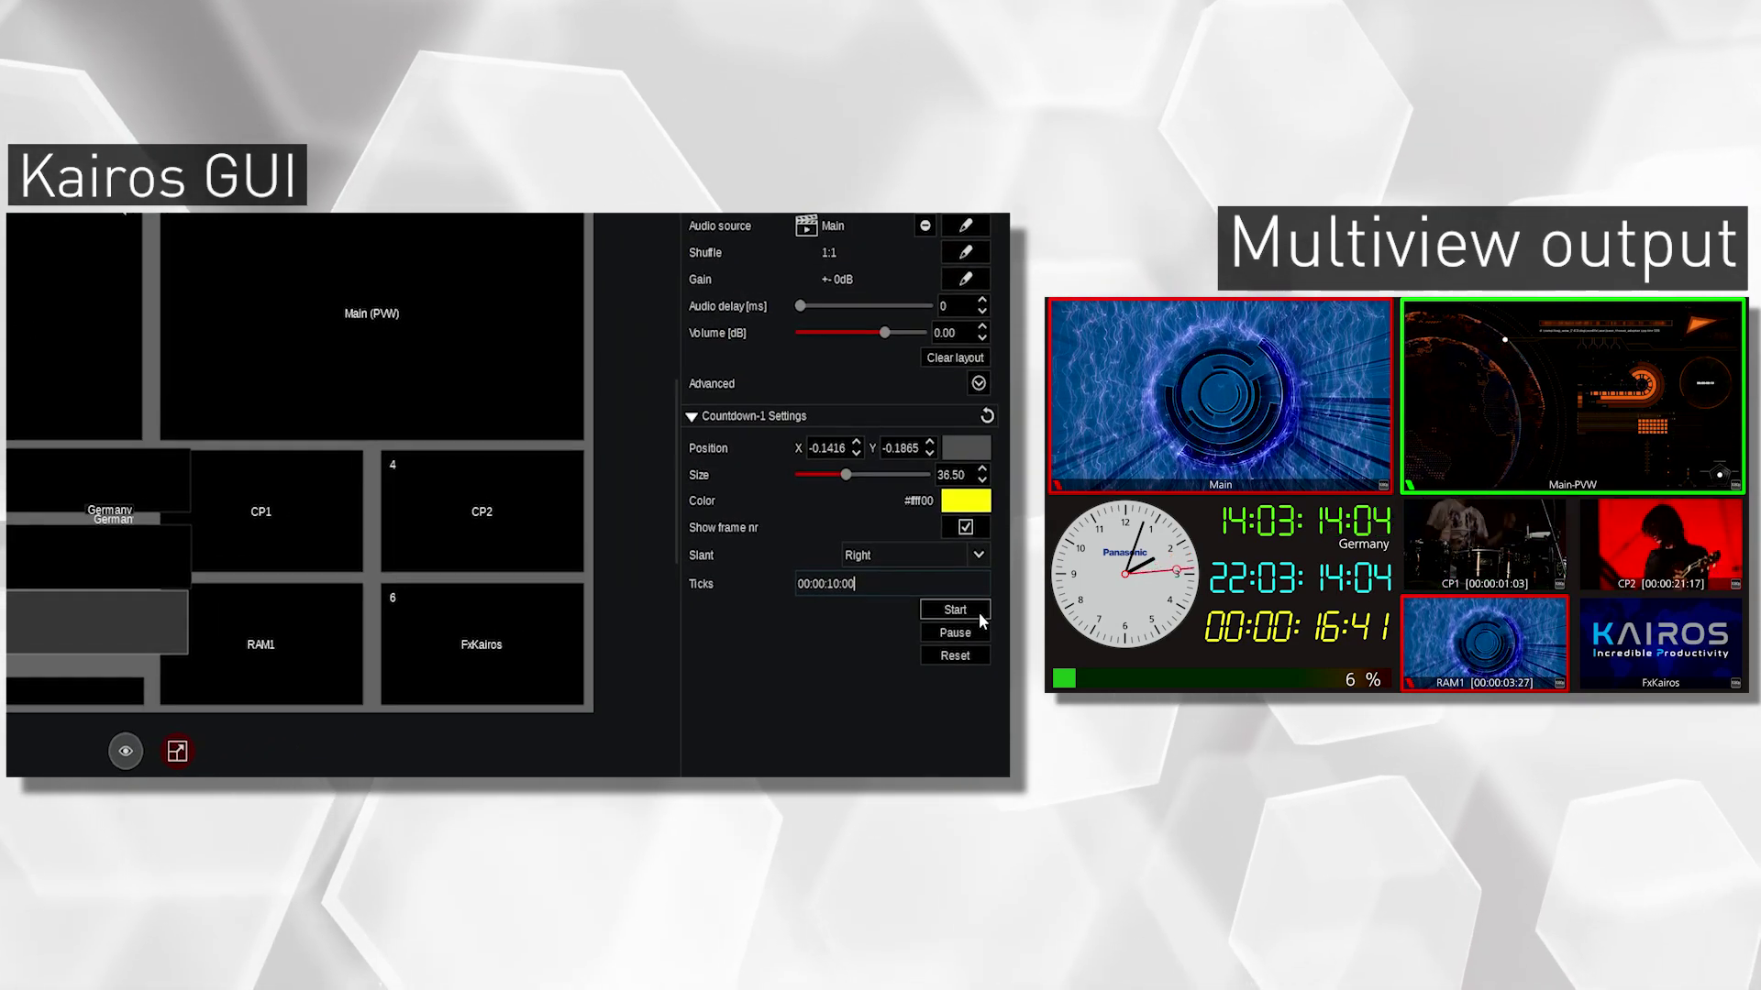
type("0:00")
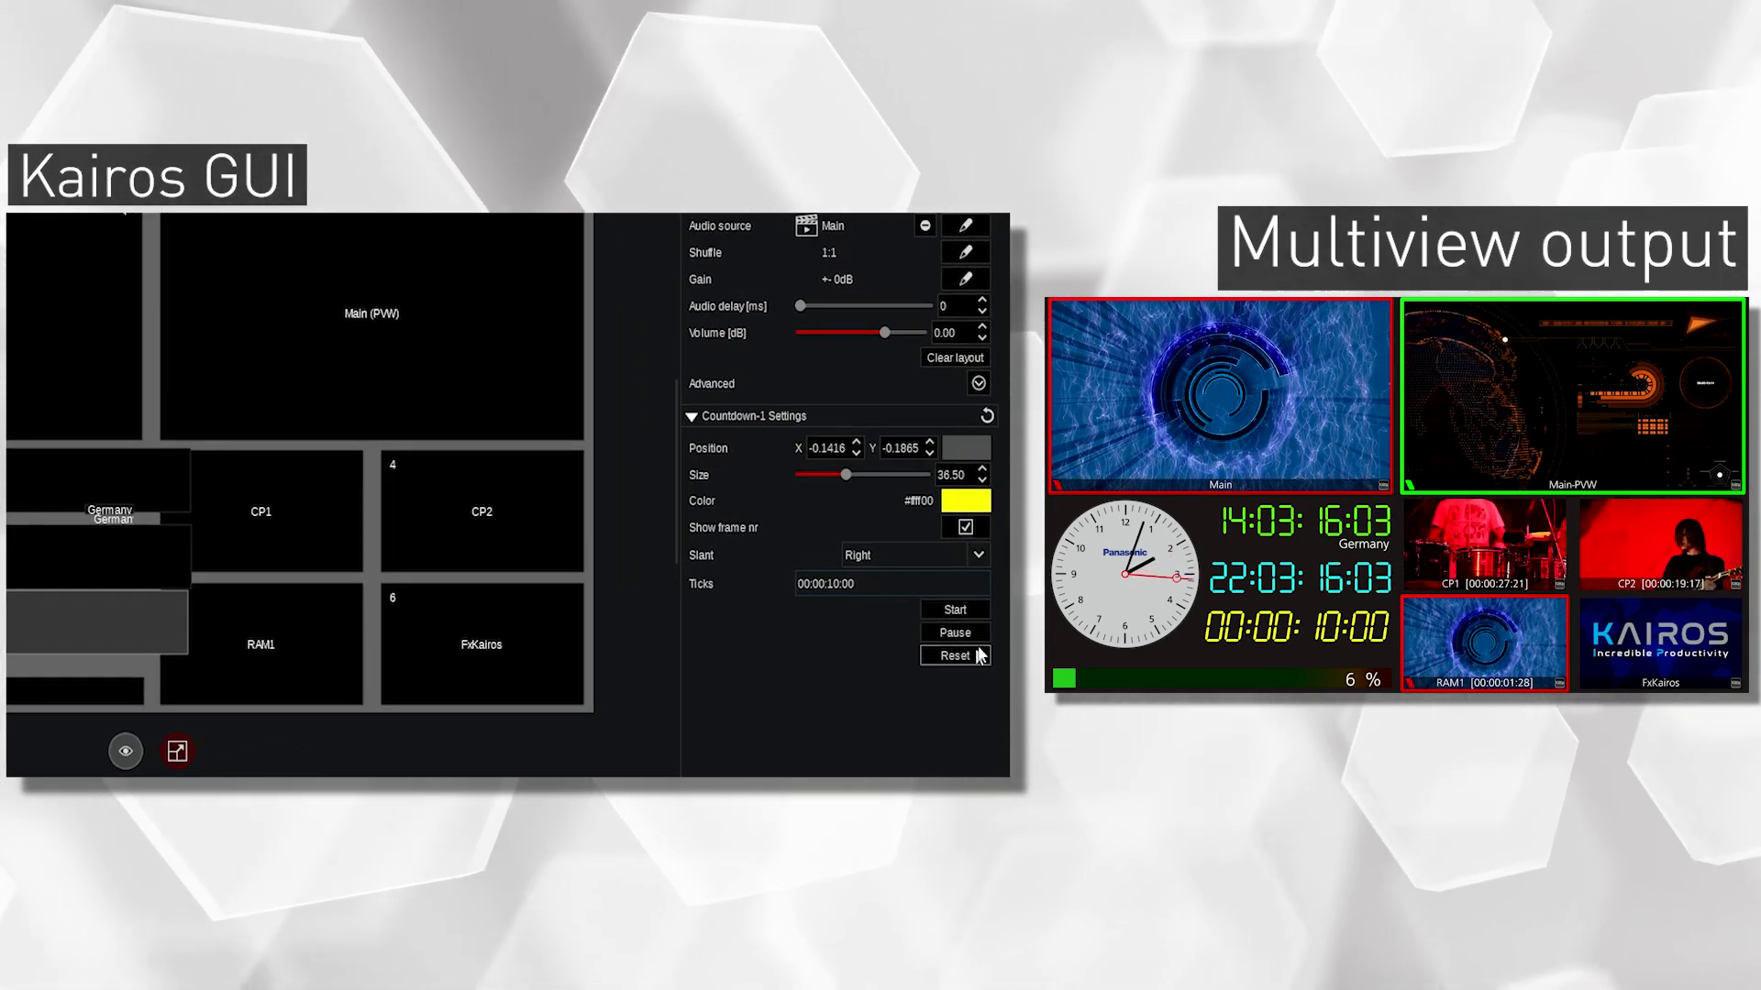
left_click(957, 609)
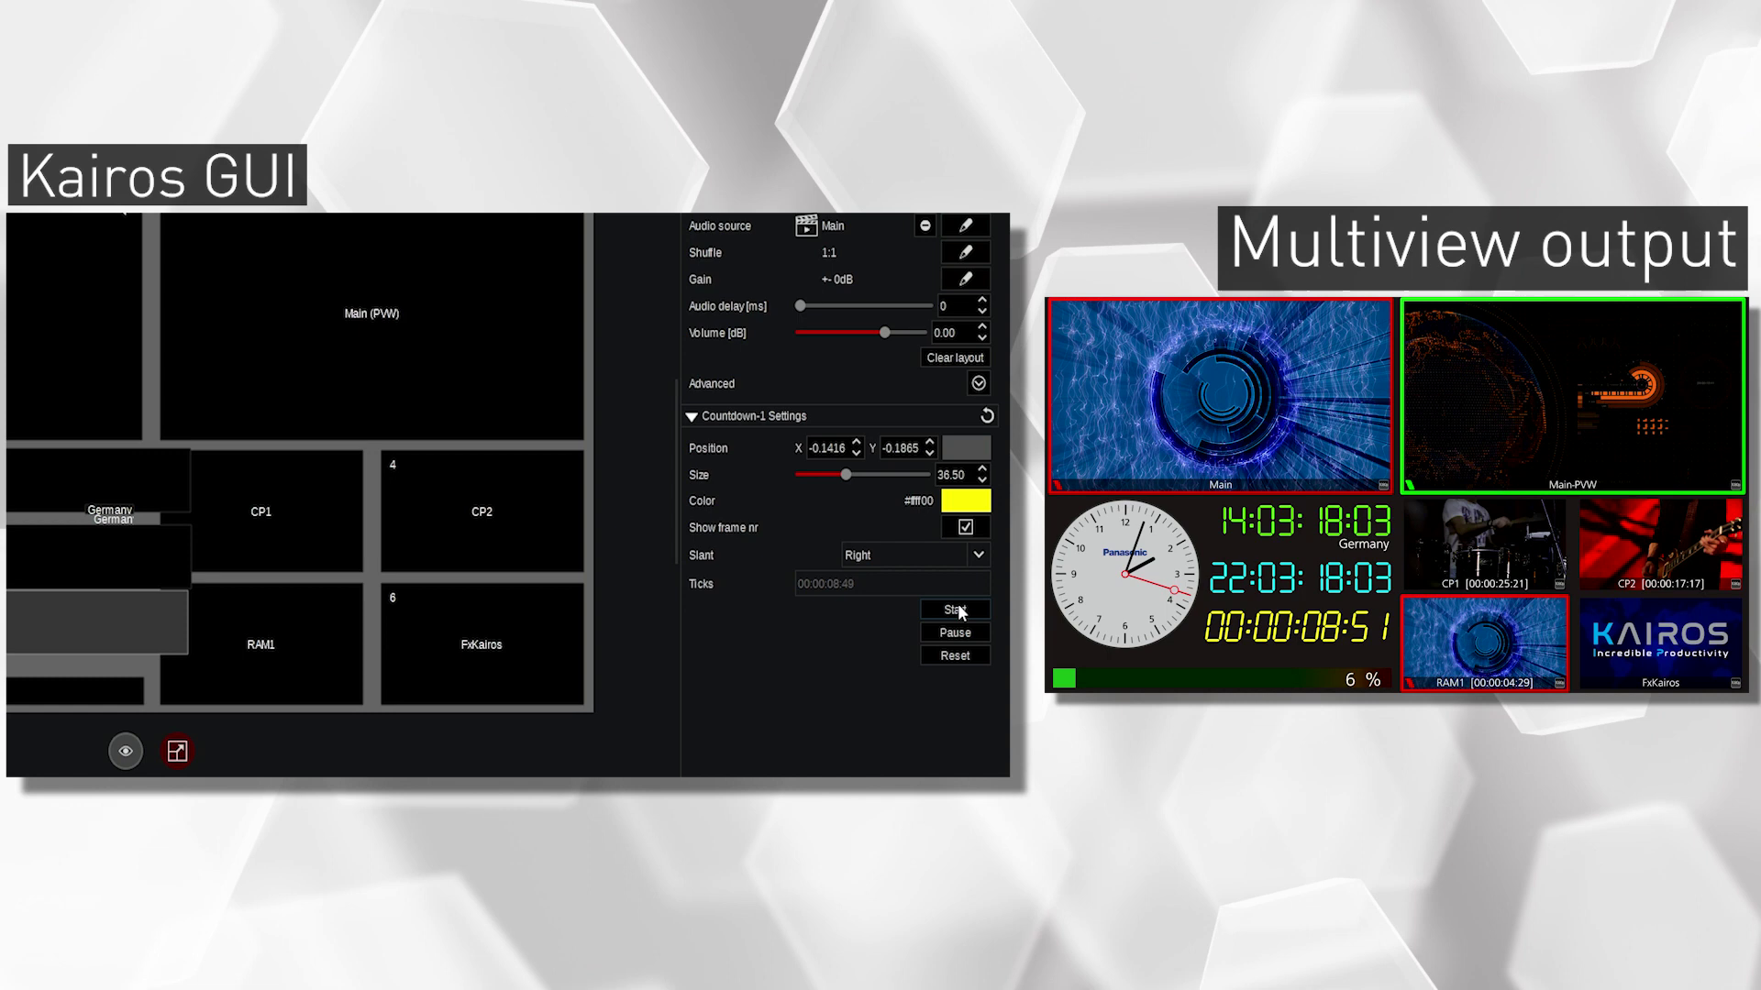
left_click(971, 655)
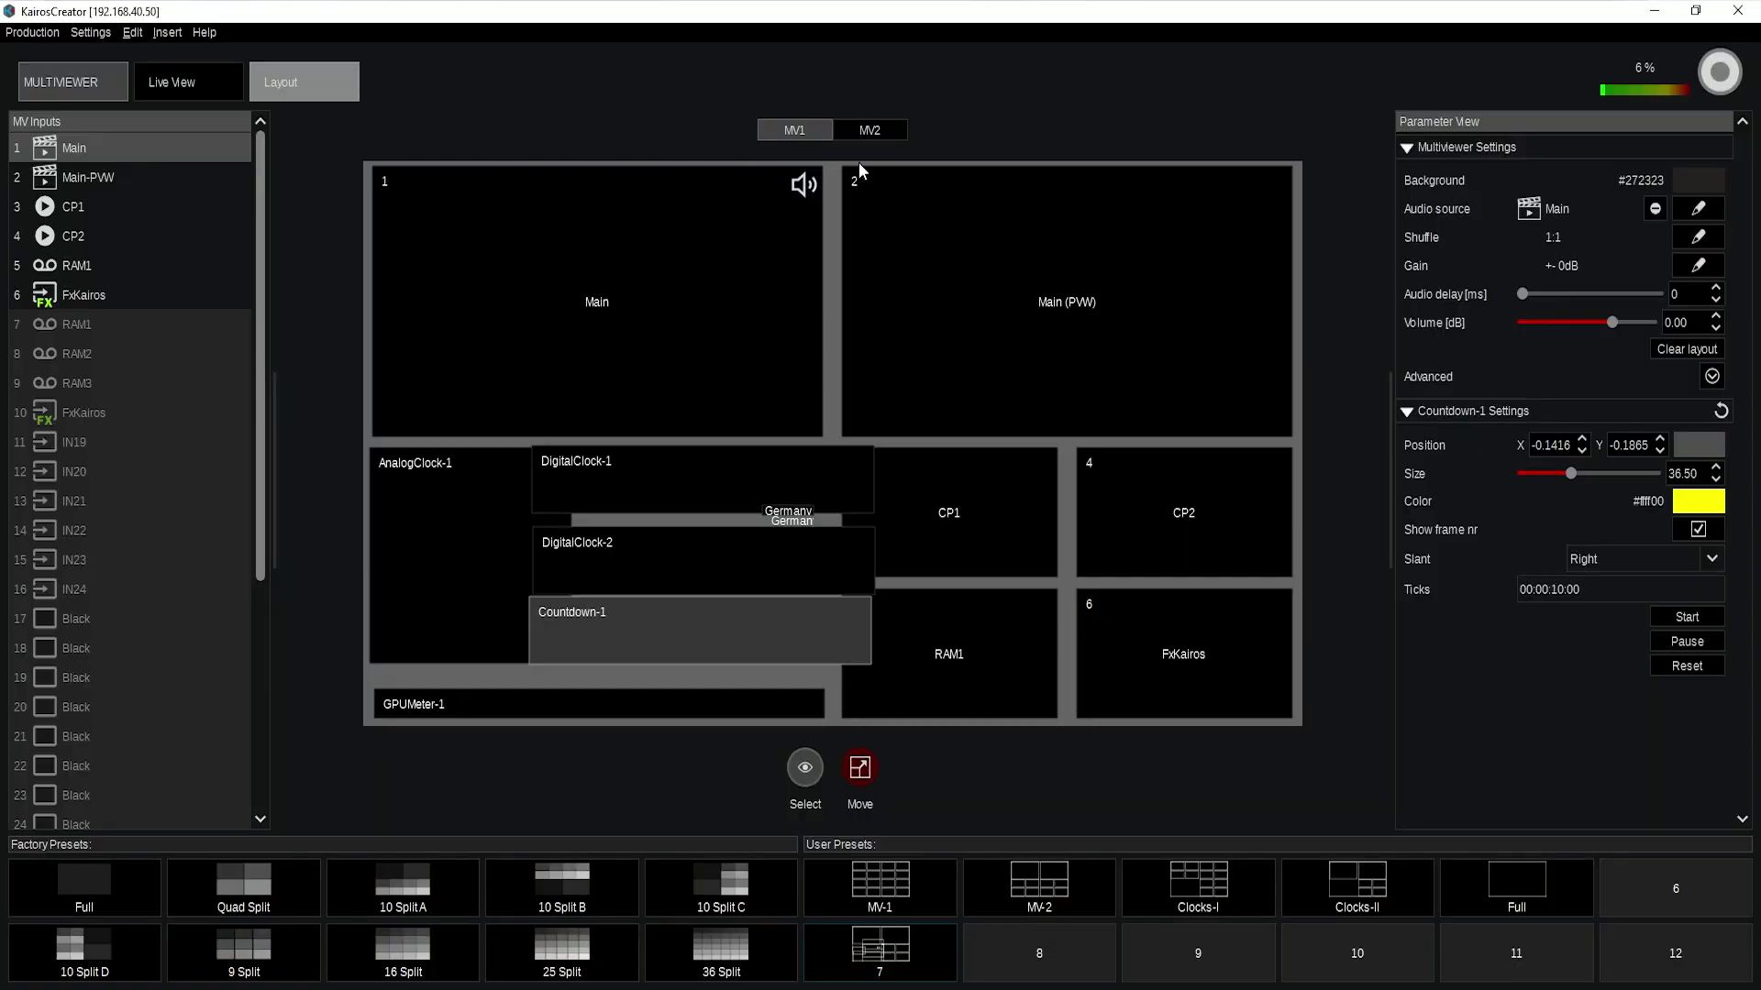
Apply user preset 7 to MV2 and switch to the live multiviewer view.
left_click(876, 133)
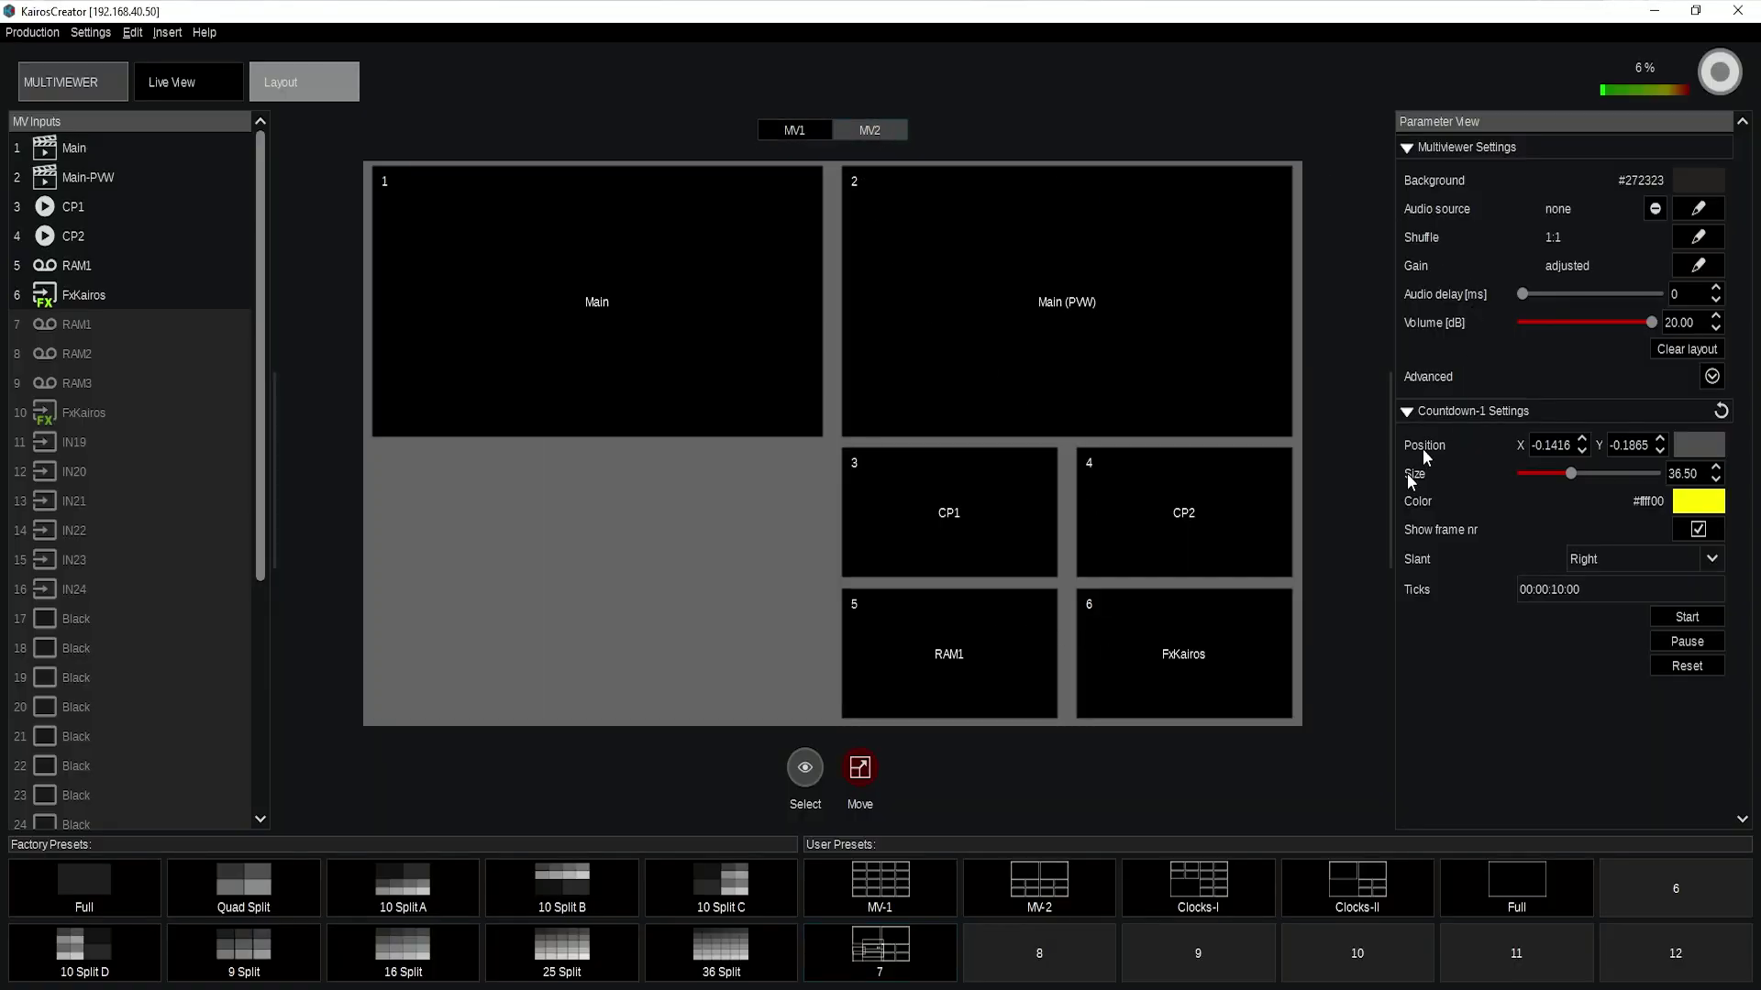
left_click(915, 963)
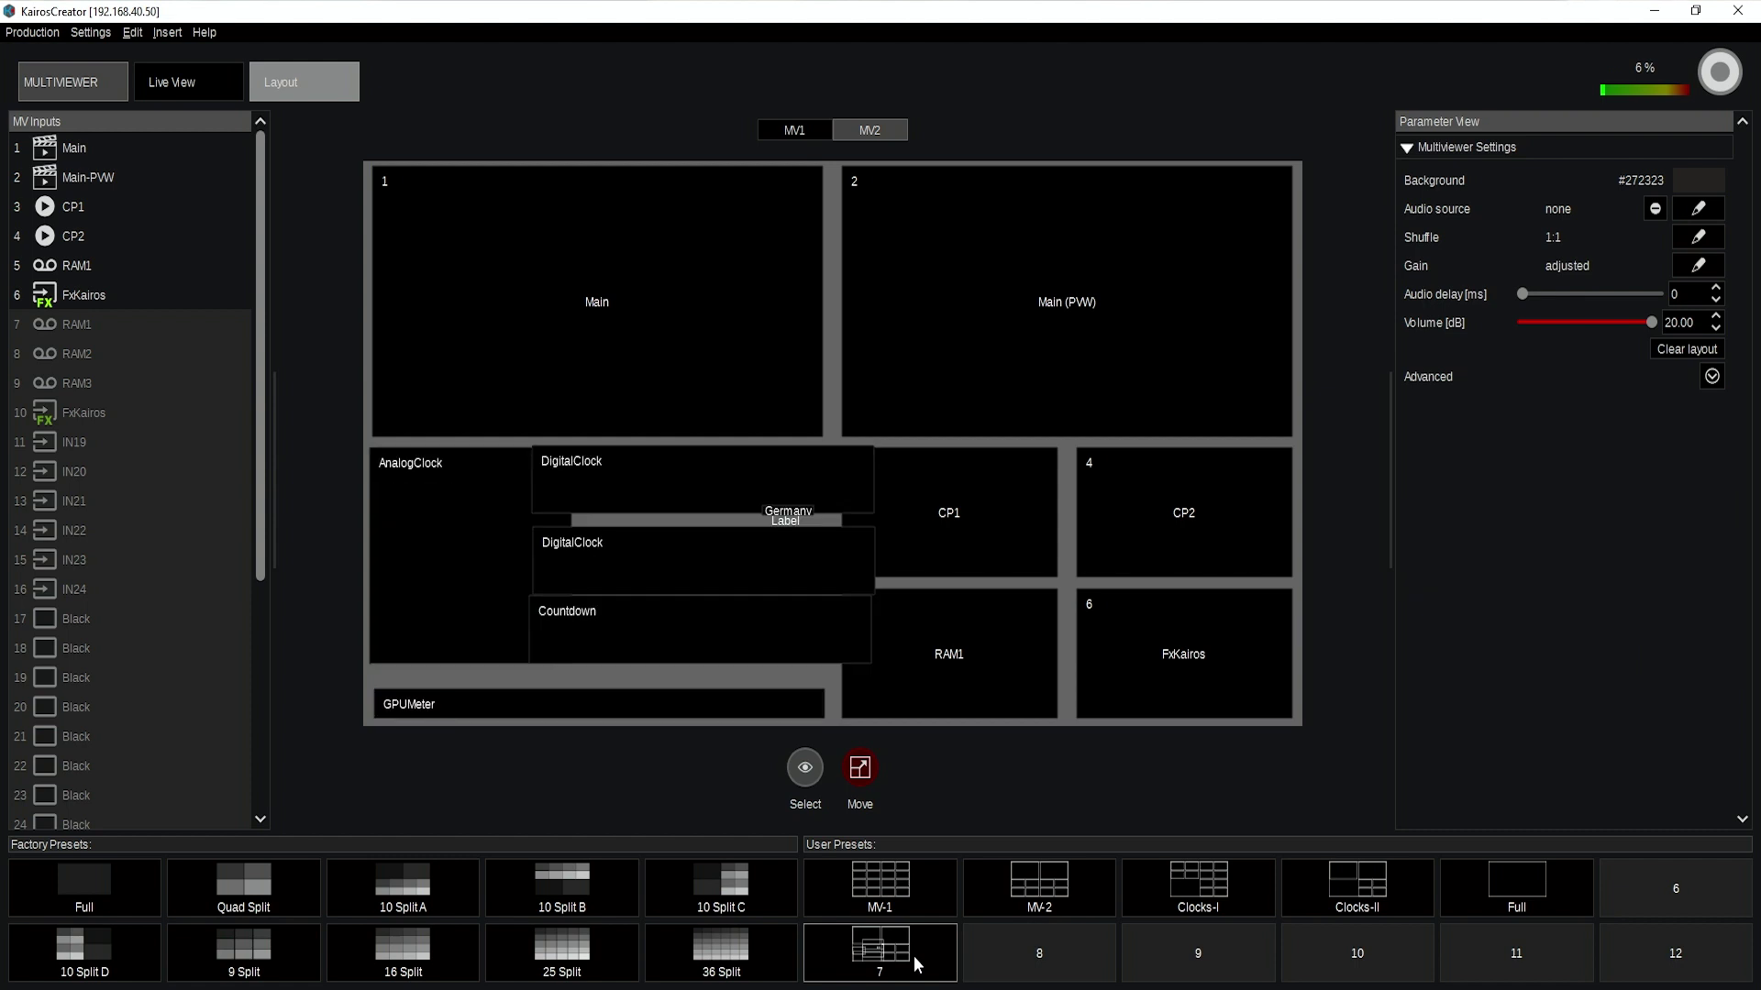
left_click(154, 87)
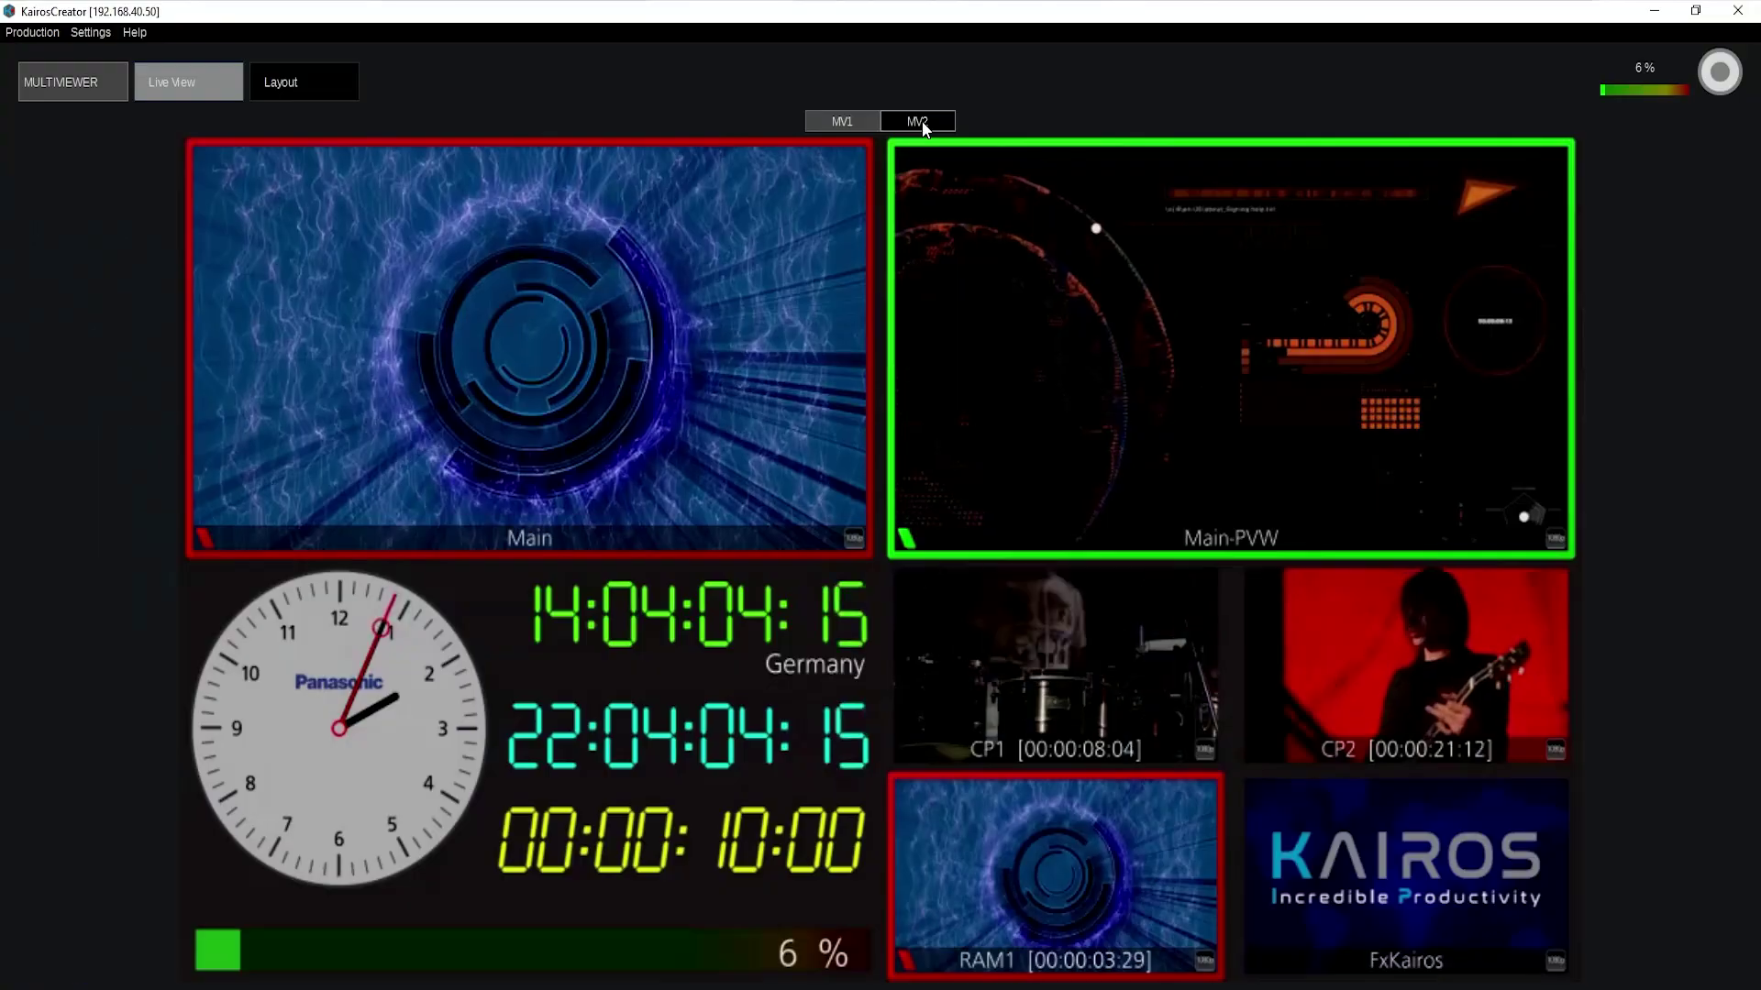
Compare the live MV2 and MV1 outputs, then go to Setup > Output Settings.
left_click(919, 122)
left_click(853, 122)
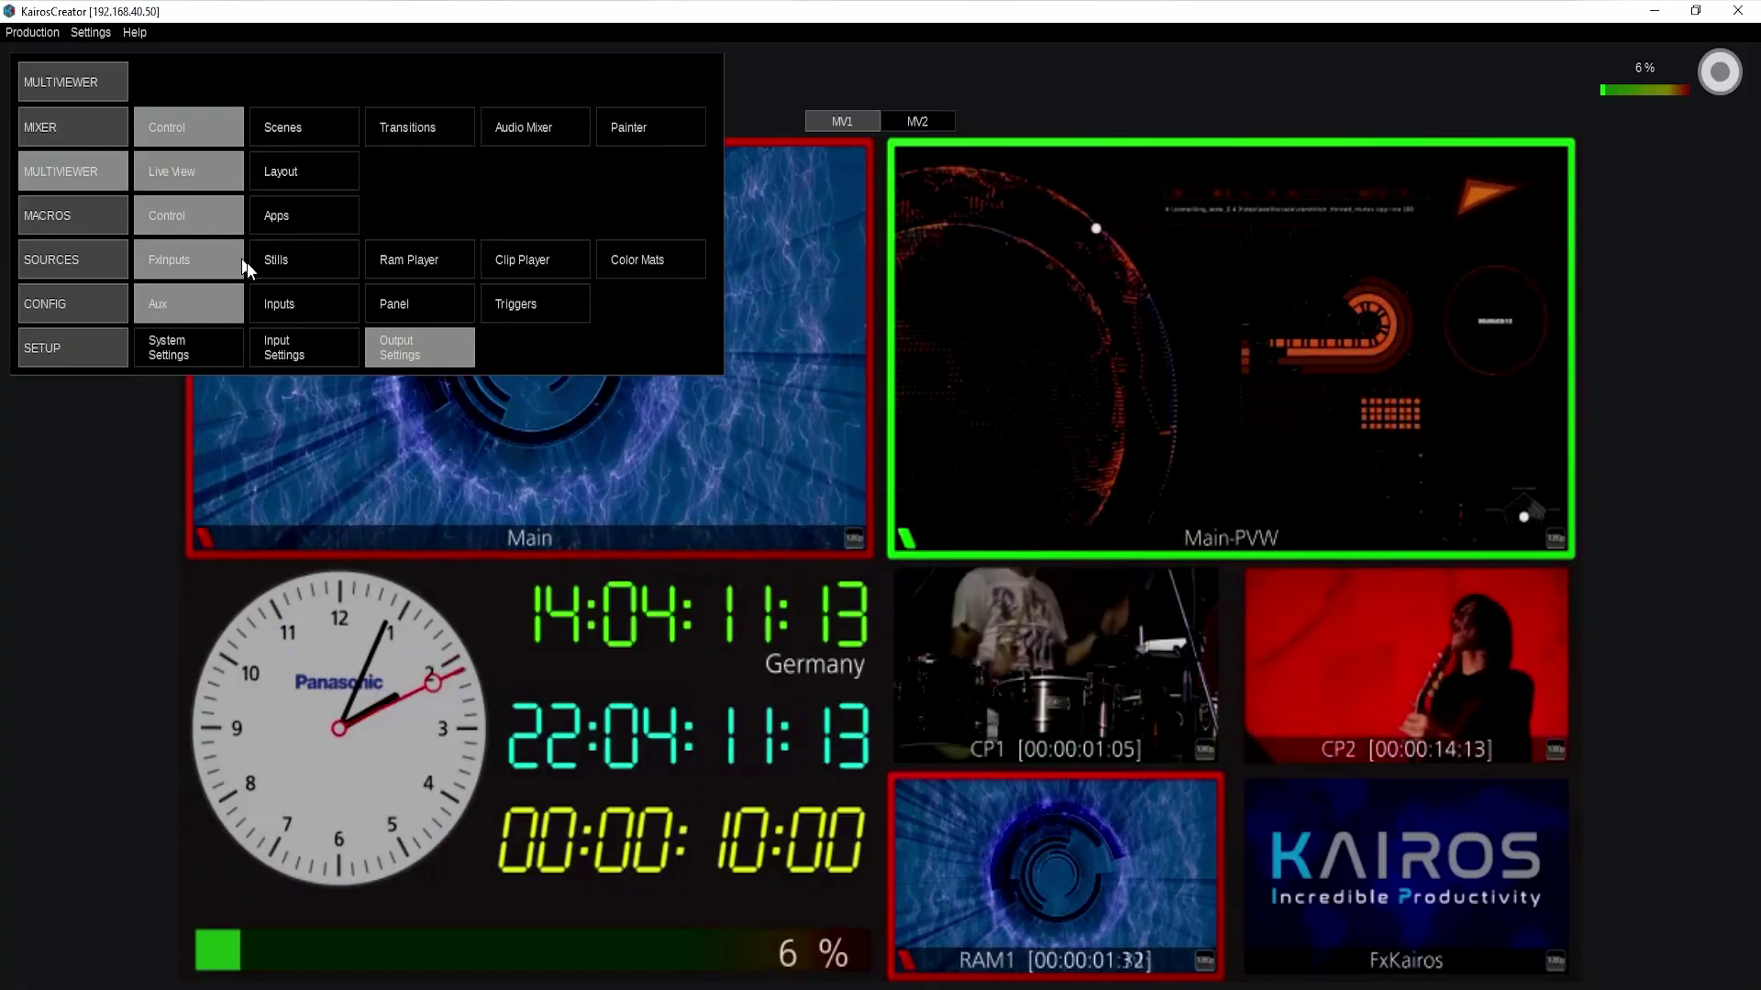
left_click(428, 359)
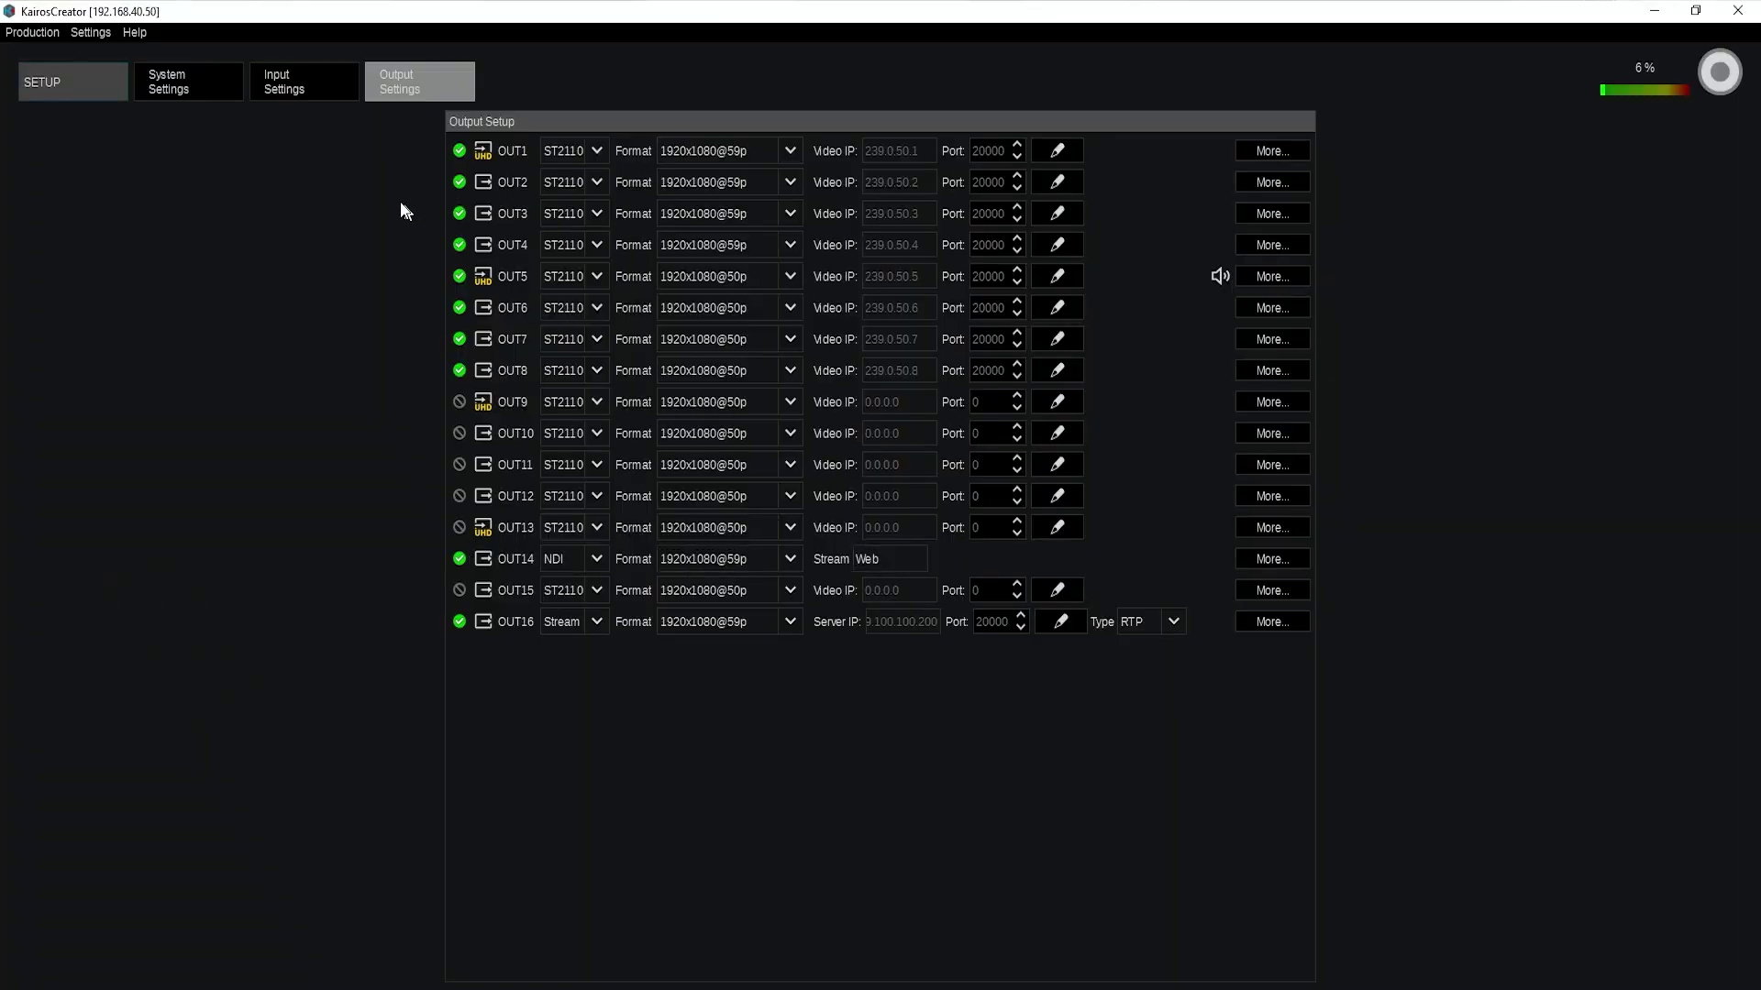
Go to Config > Aux and select AUX14, which carries MV2.
left_click(95, 92)
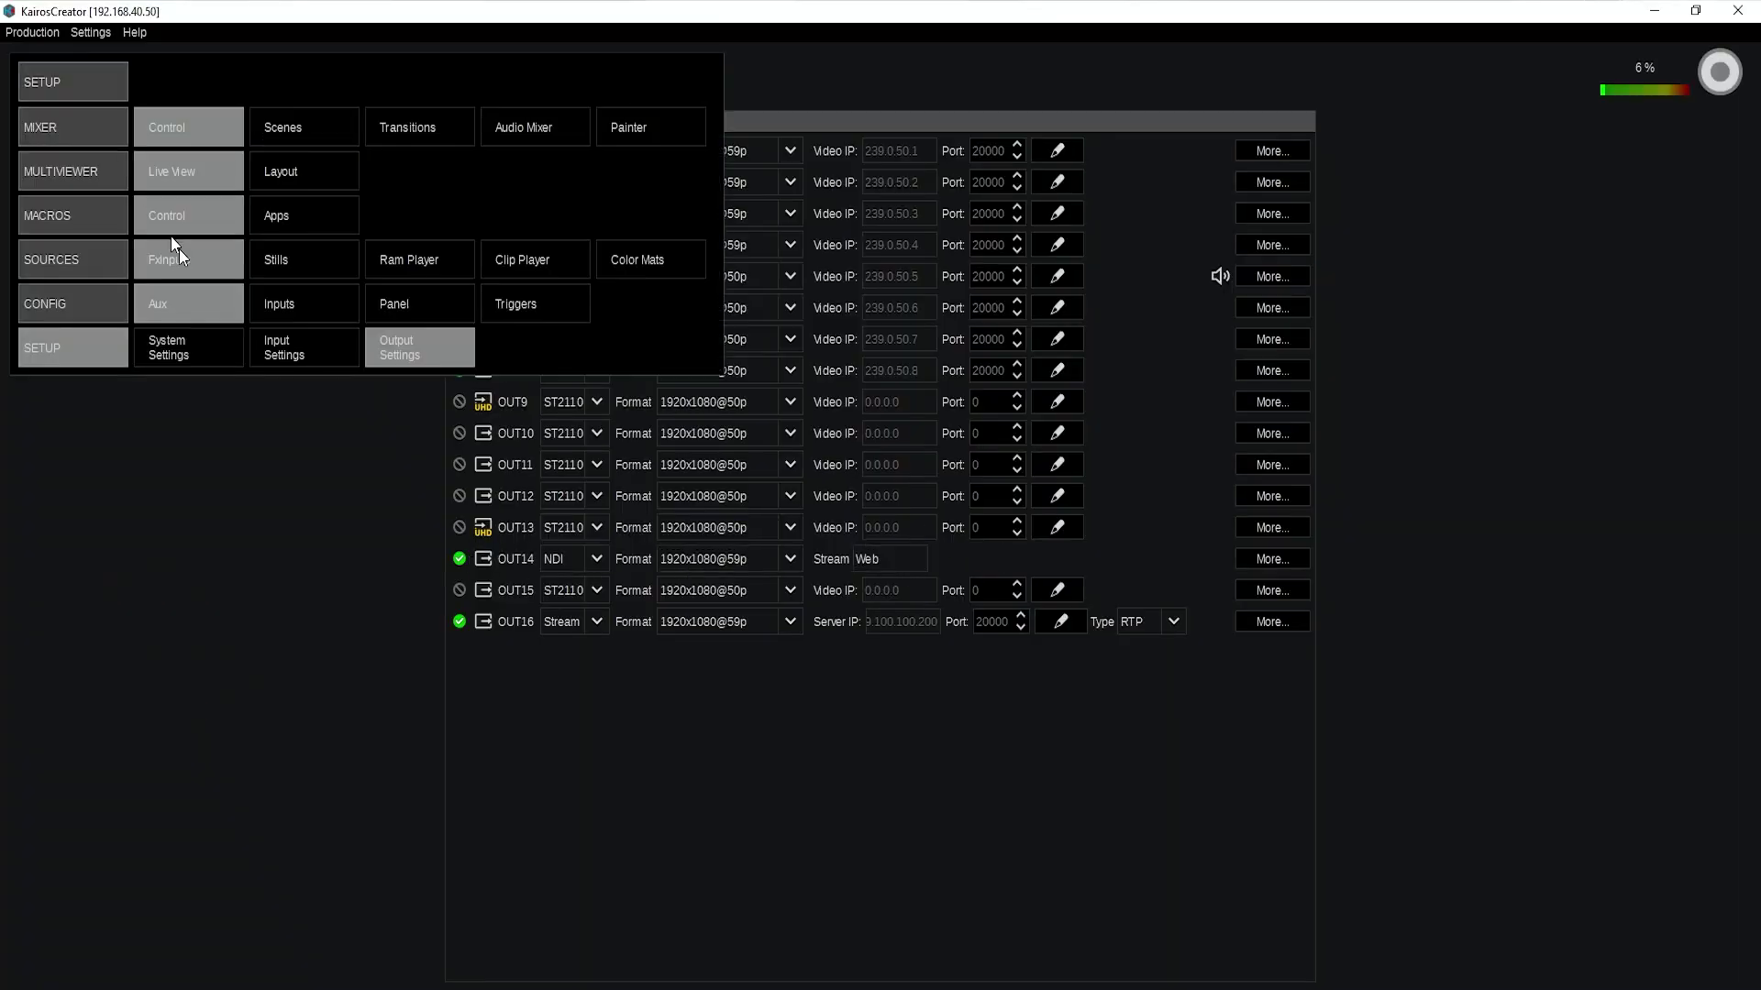
left_click(211, 311)
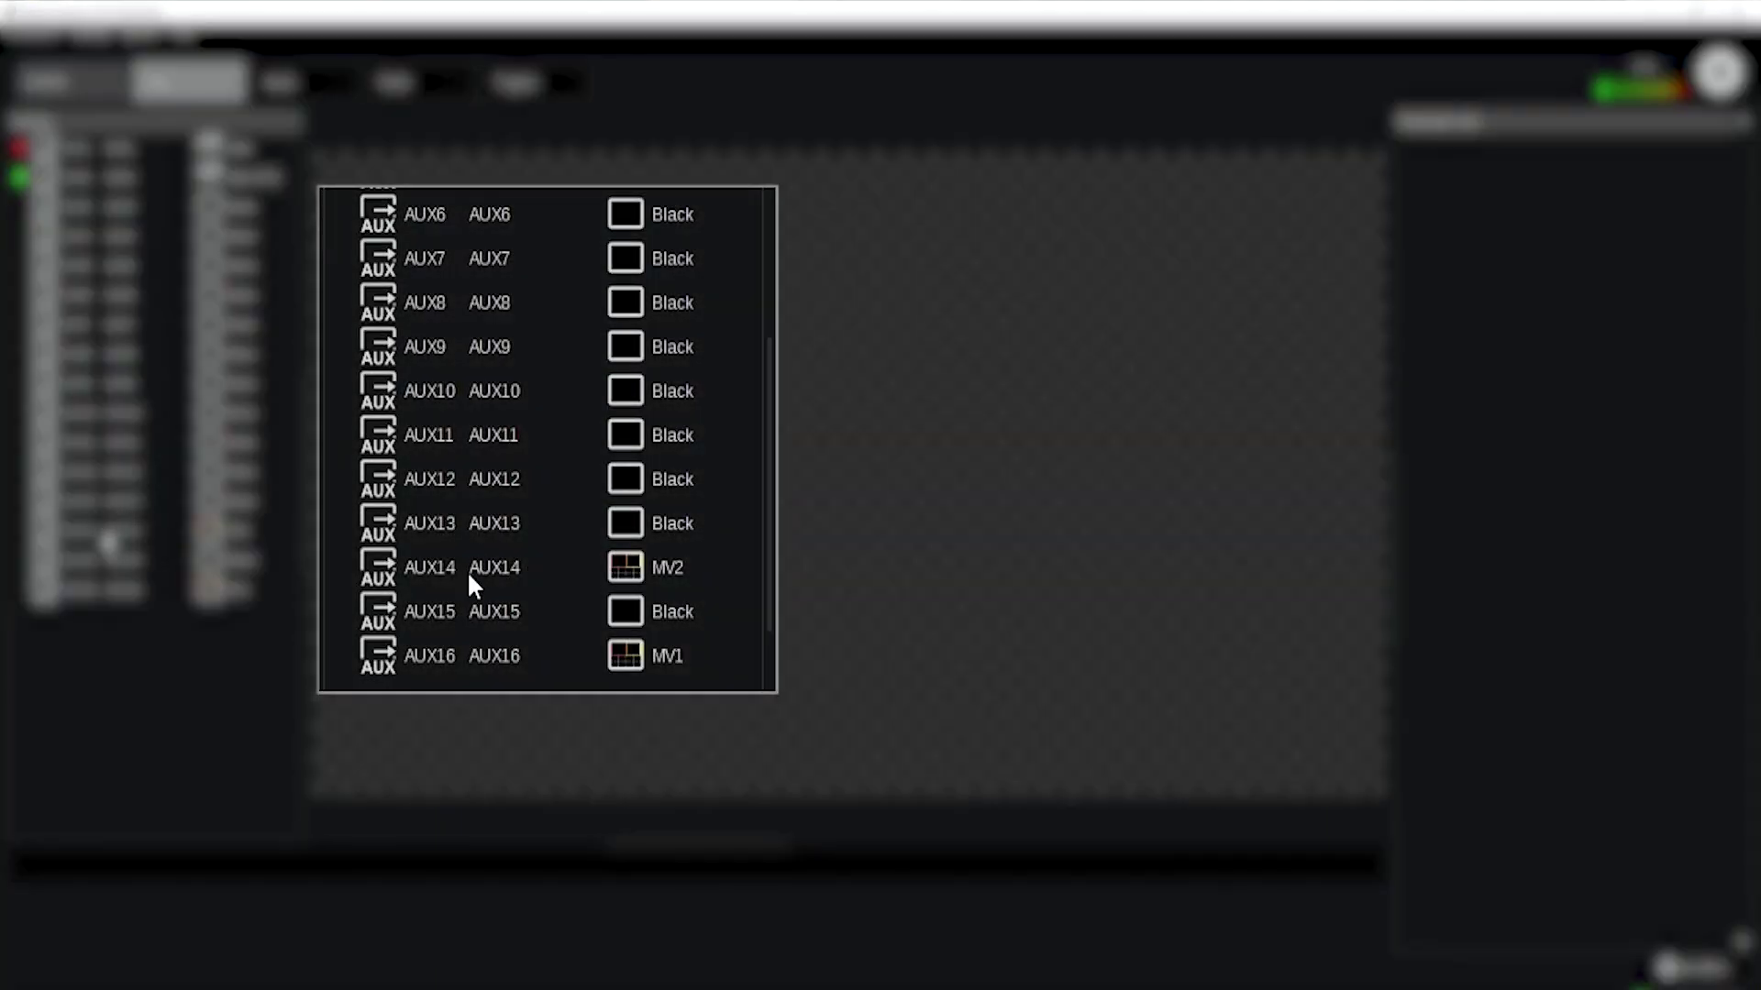
left_click(625, 573)
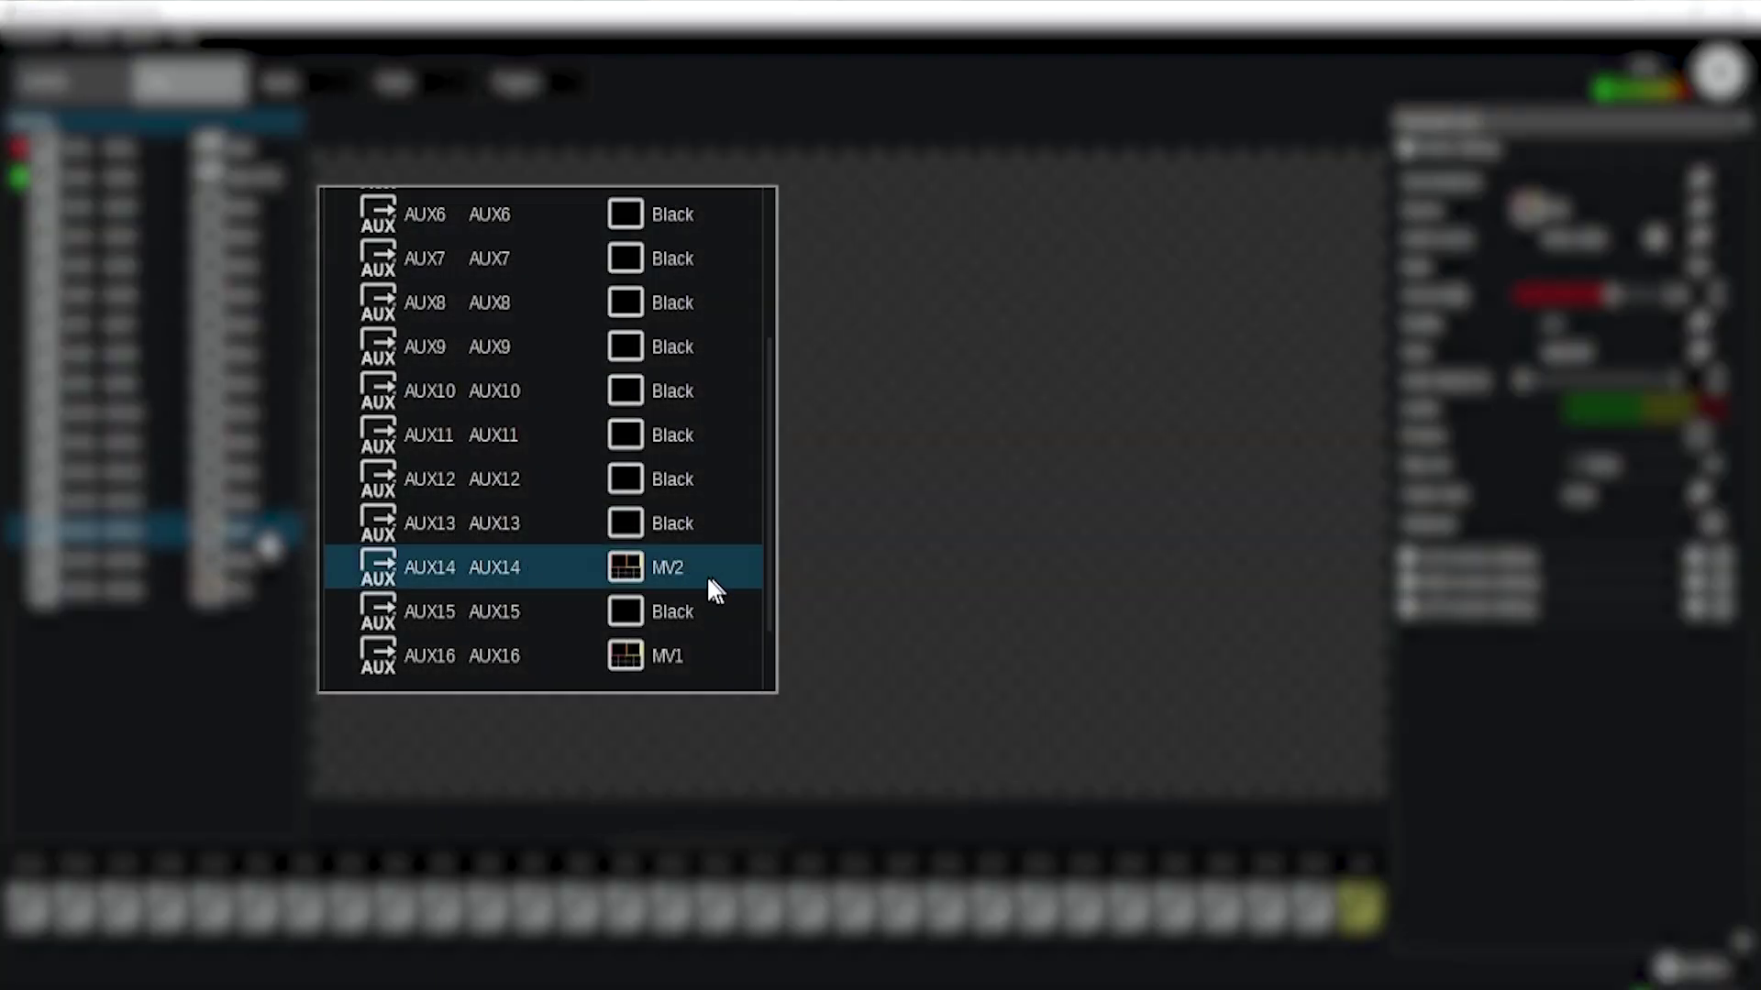